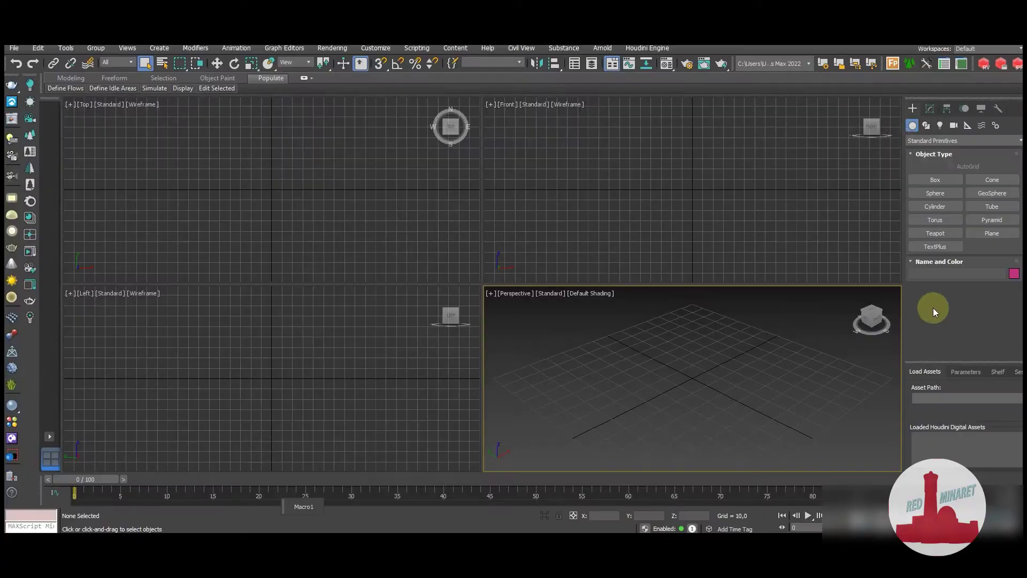
Step: Enlarge the Perspective viewport and set the Create panel back to Standard Primitives
left_click(944, 140)
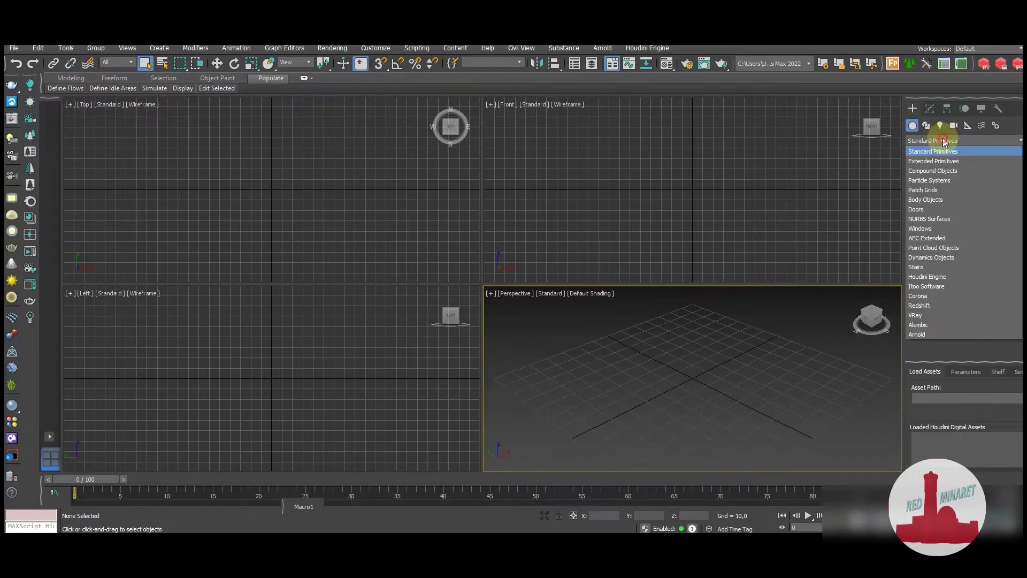
left_click(949, 181)
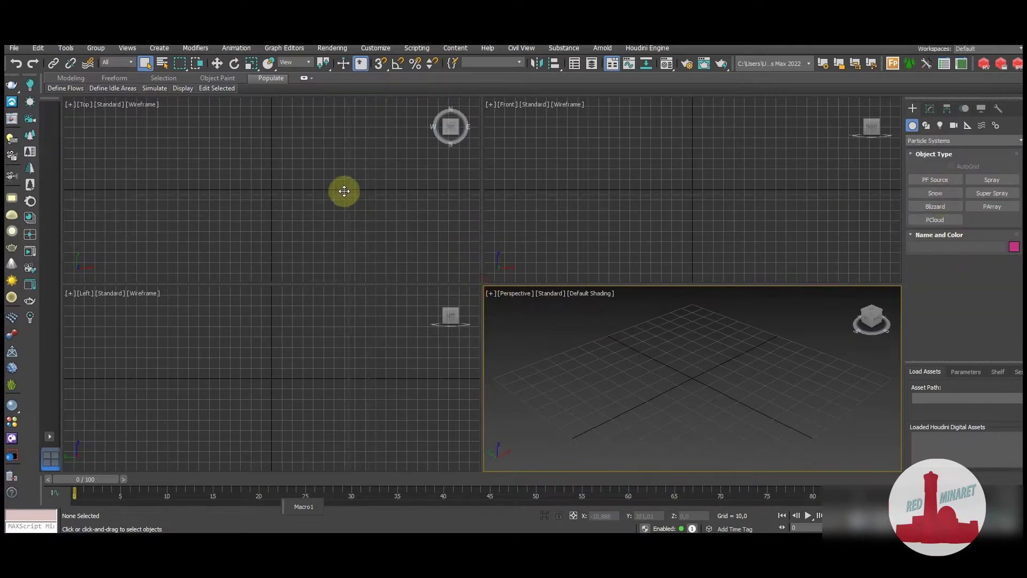
left_click_drag(344, 191, 399, 165)
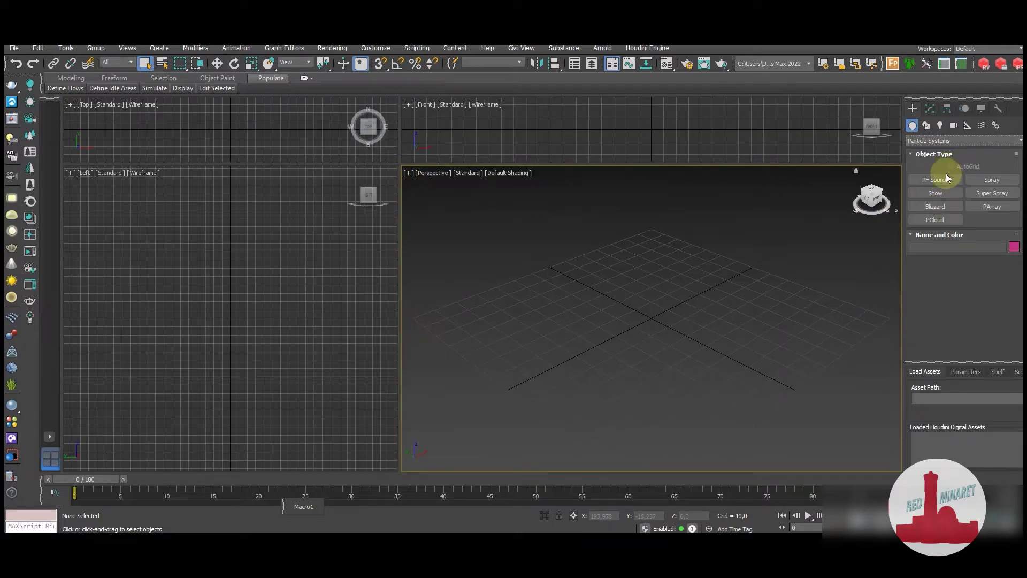
left_click(940, 142)
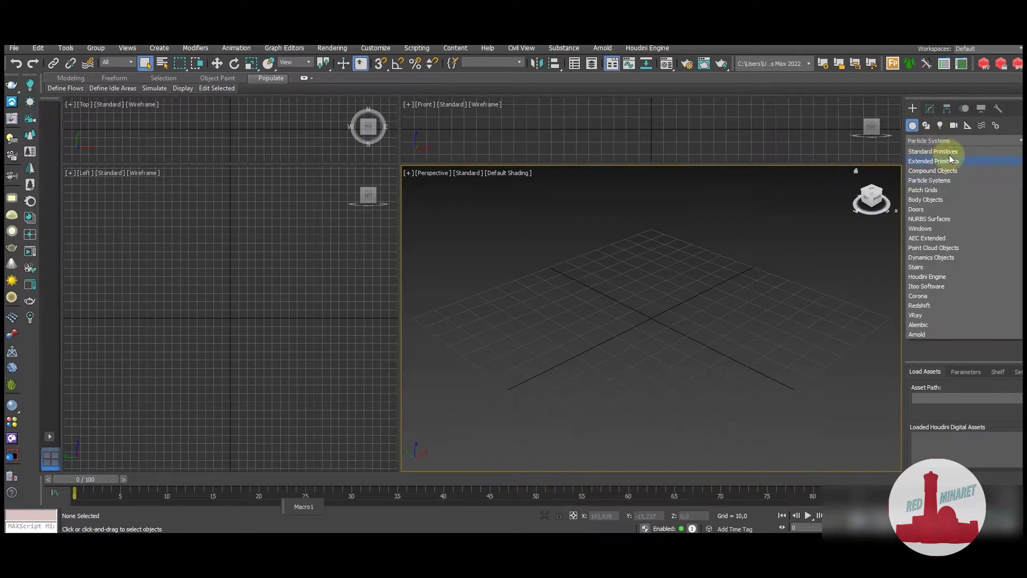
left_click(952, 153)
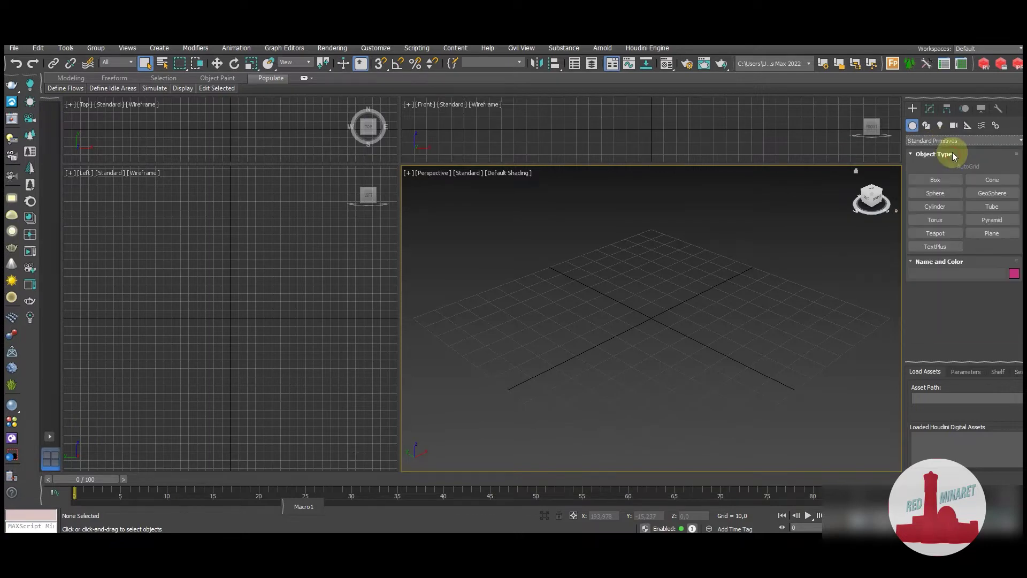
left_click(946, 248)
Step: Place a TextPlus object on the grid and replace its default text with SNEG
mouse_move(567, 335)
left_mouse_down()
mouse_move(768, 316)
mouse_move(779, 304)
mouse_move(772, 278)
left_mouse_up()
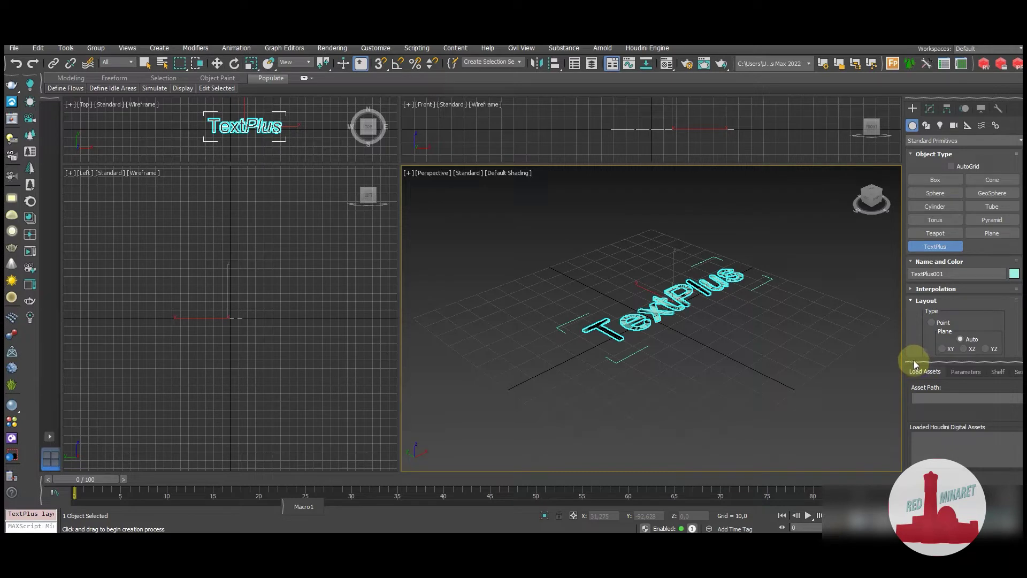
left_click_drag(917, 355, 923, 455)
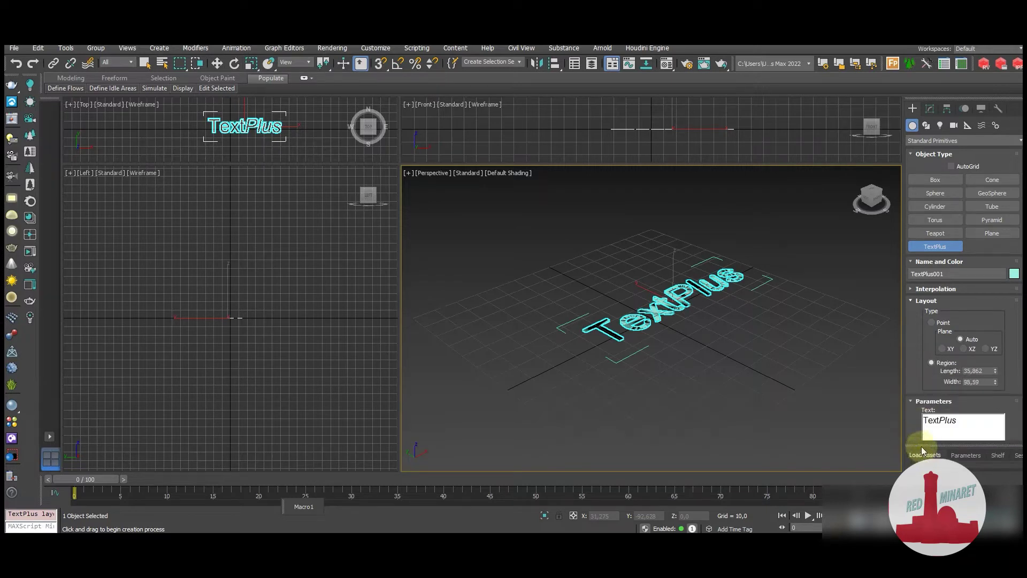
left_click_drag(963, 420, 907, 420)
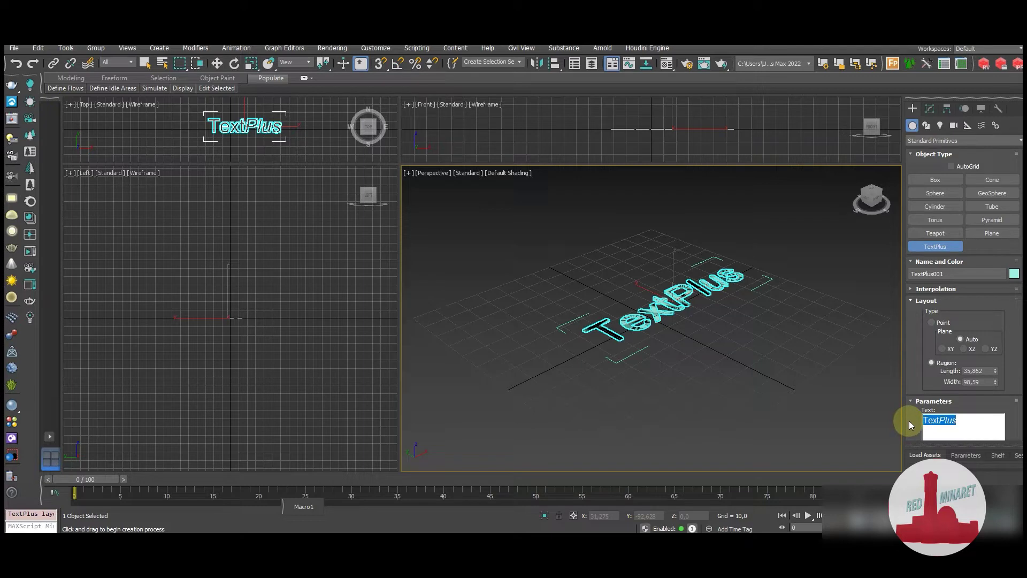
type("SNEG")
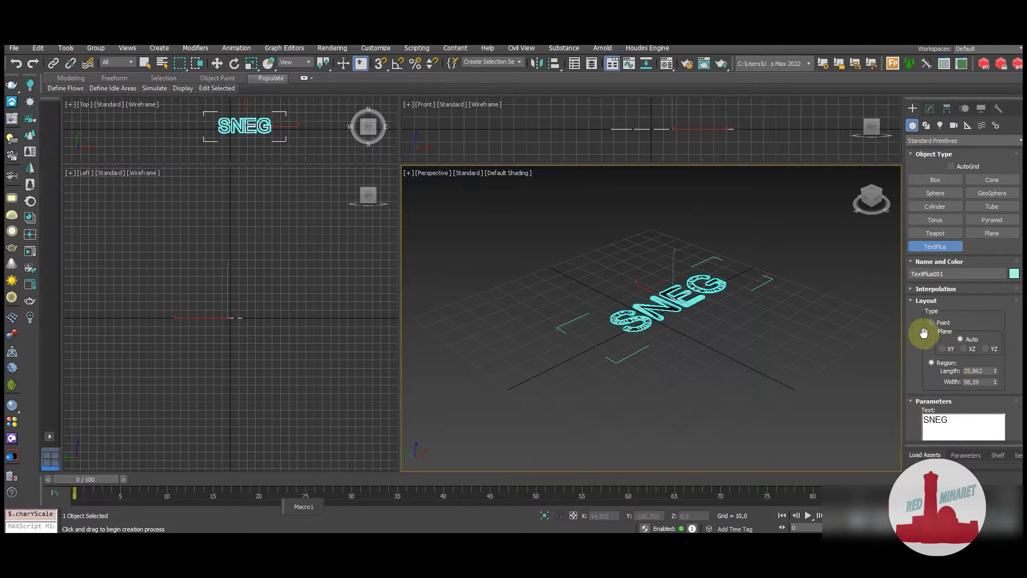
Step: Set the SNEG text size to 31,75 and make the letters bold
scroll(923, 335, "down", 2)
scroll(924, 320, "down", 2)
scroll(928, 291, "down", 2)
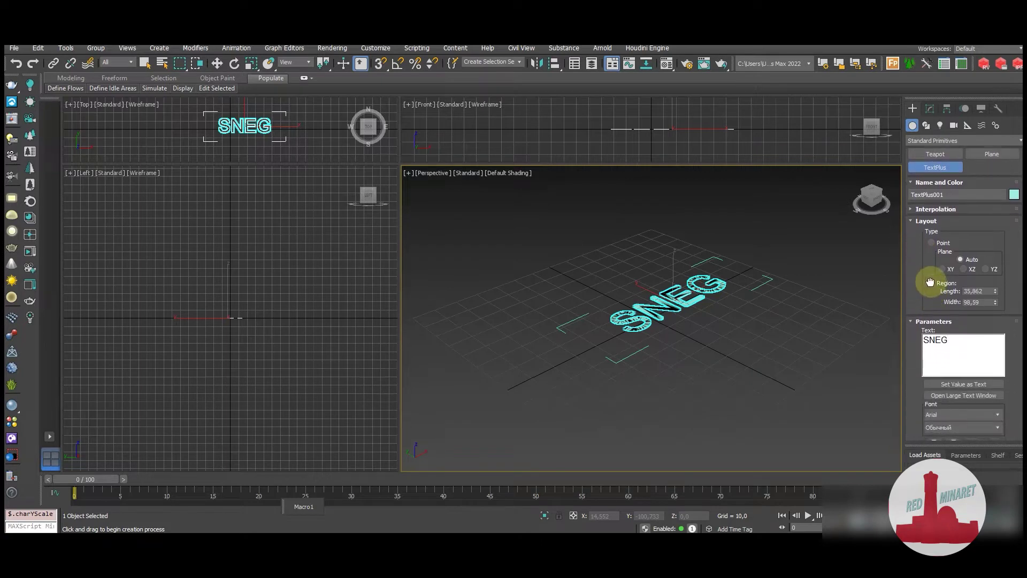
scroll(930, 270, "down", 4)
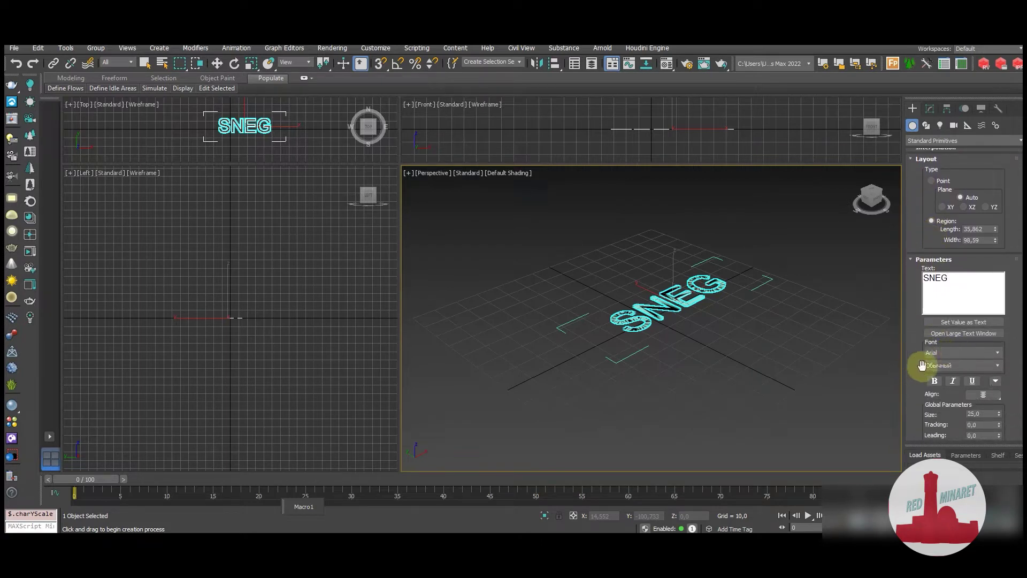
left_click_drag(922, 365, 919, 325)
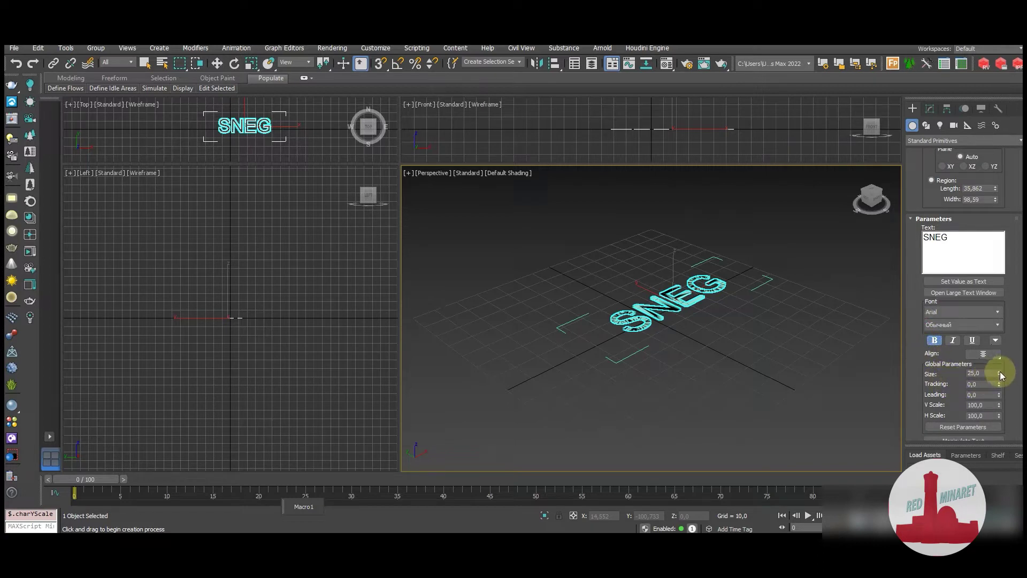
left_click_drag(999, 374, 1000, 358)
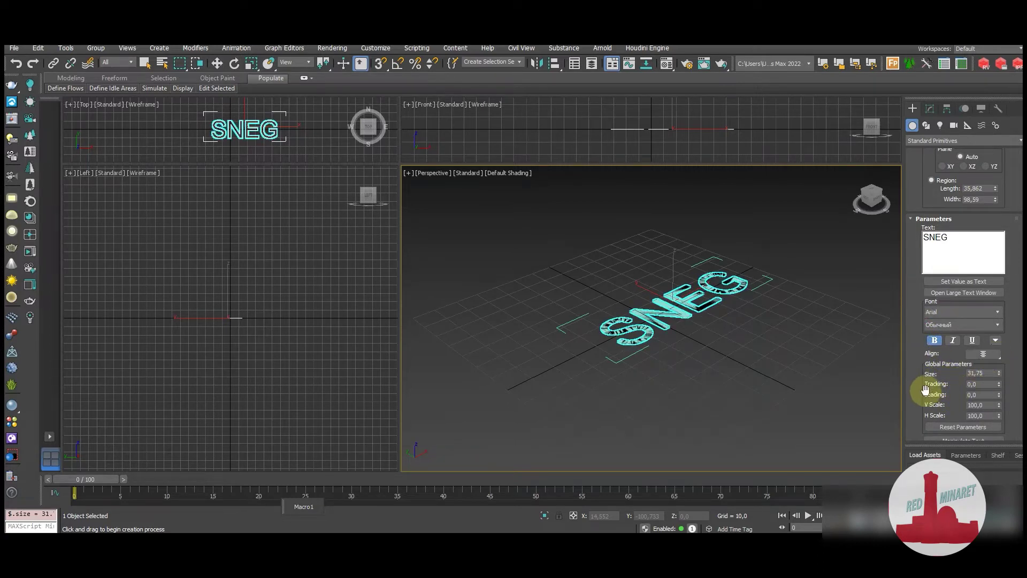
double_click(935, 237)
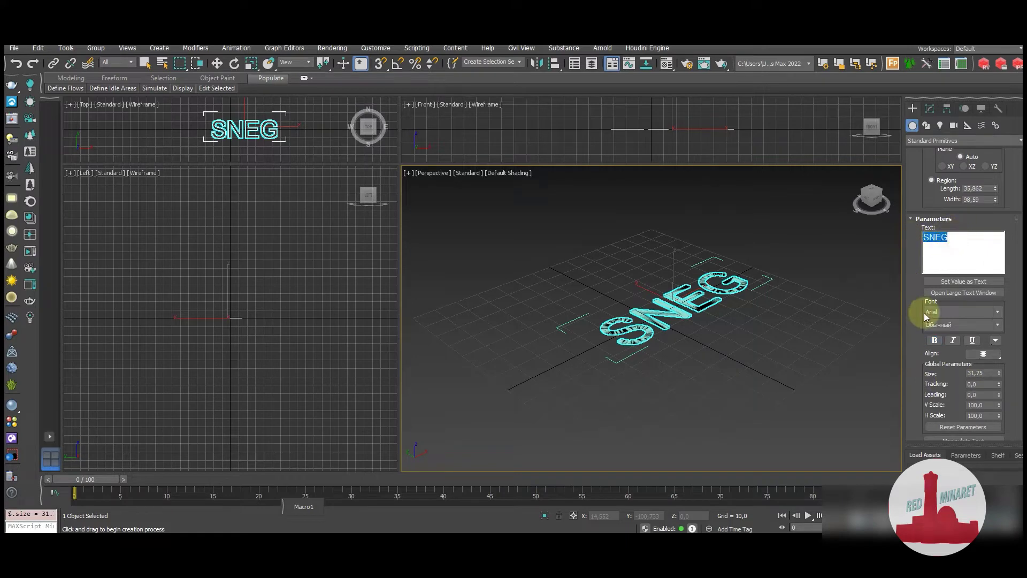
left_click(934, 341)
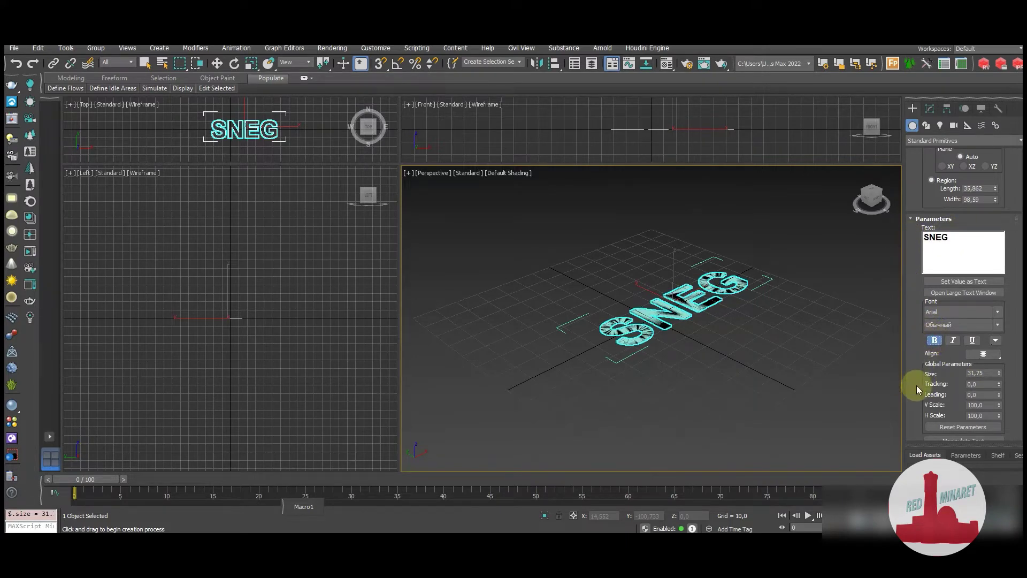
Step: Extrude the SNEG letters 5 units deep into solid letters
left_click_drag(921, 386, 919, 314)
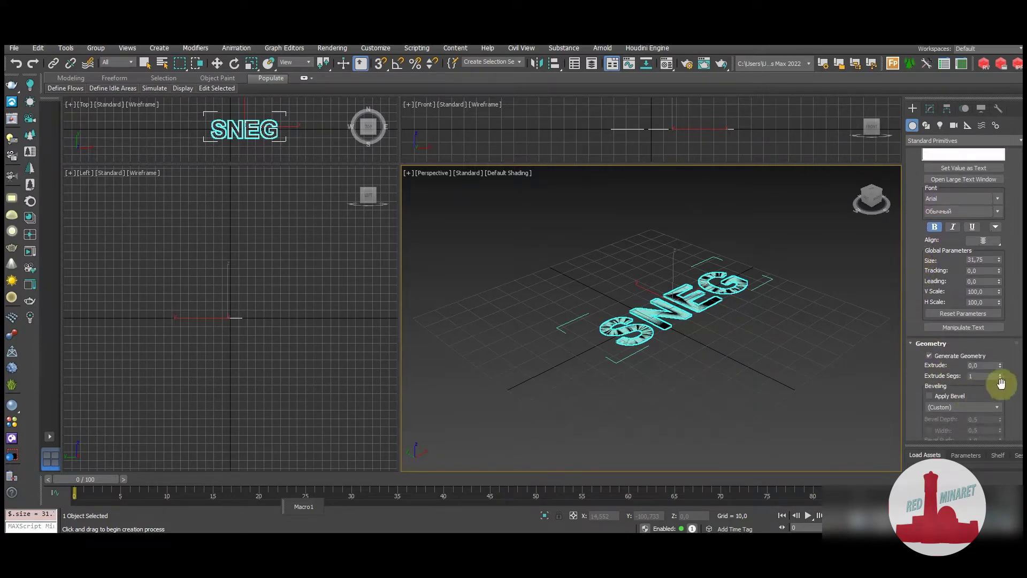
left_click_drag(1000, 365, 985, 368)
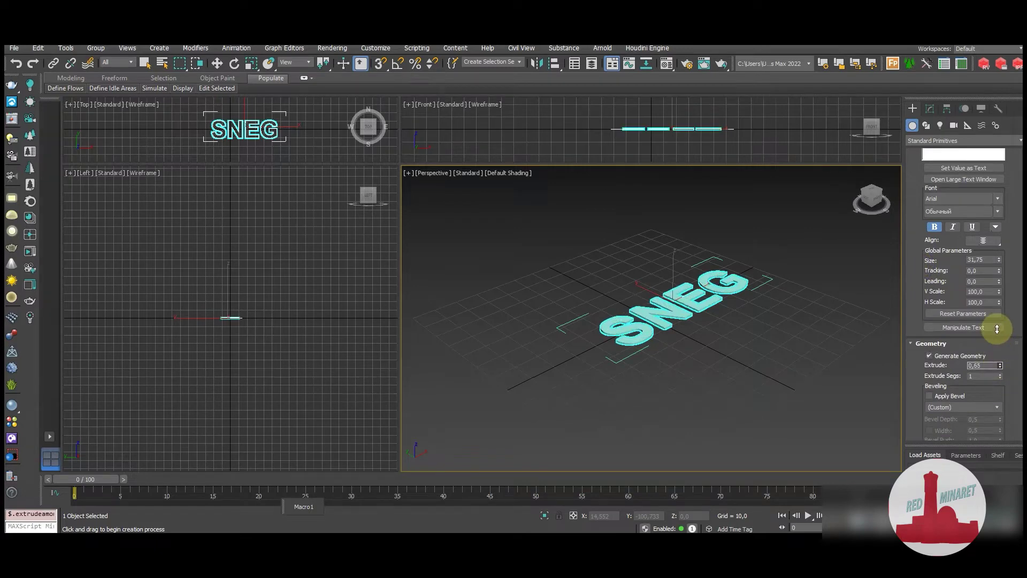
double_click(983, 365)
type("5")
key("Return")
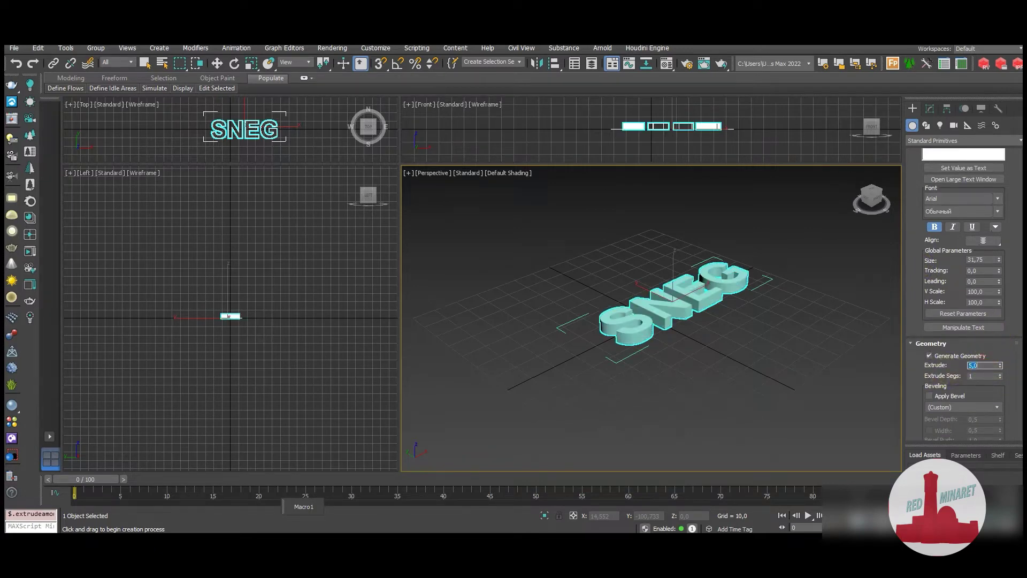
middle_click_drag(694, 335, 671, 332)
Step: Rotate the SNEG letters 90° on X so they stand upright
right_click(663, 332)
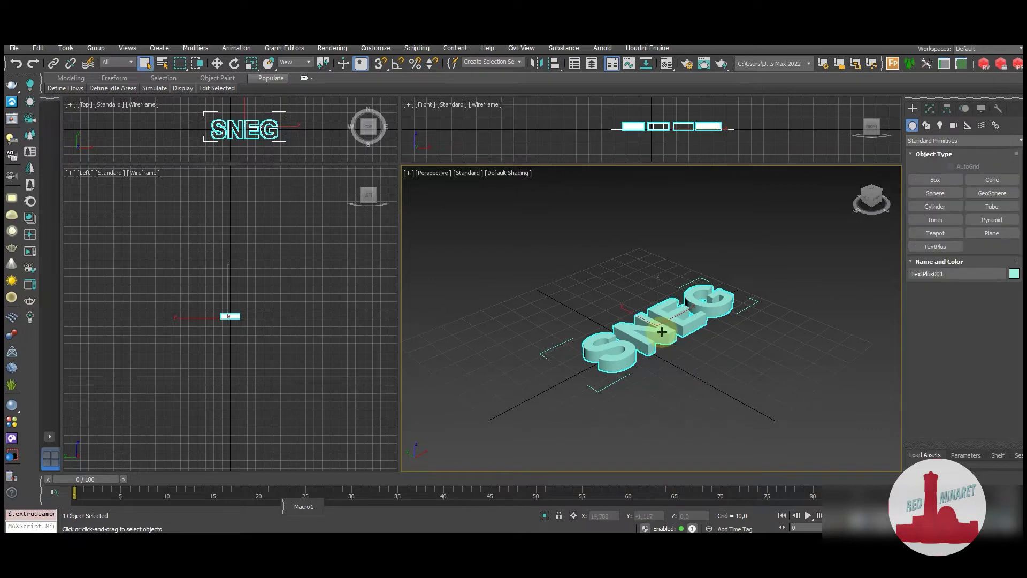
key("e")
left_click_drag(681, 318, 693, 405)
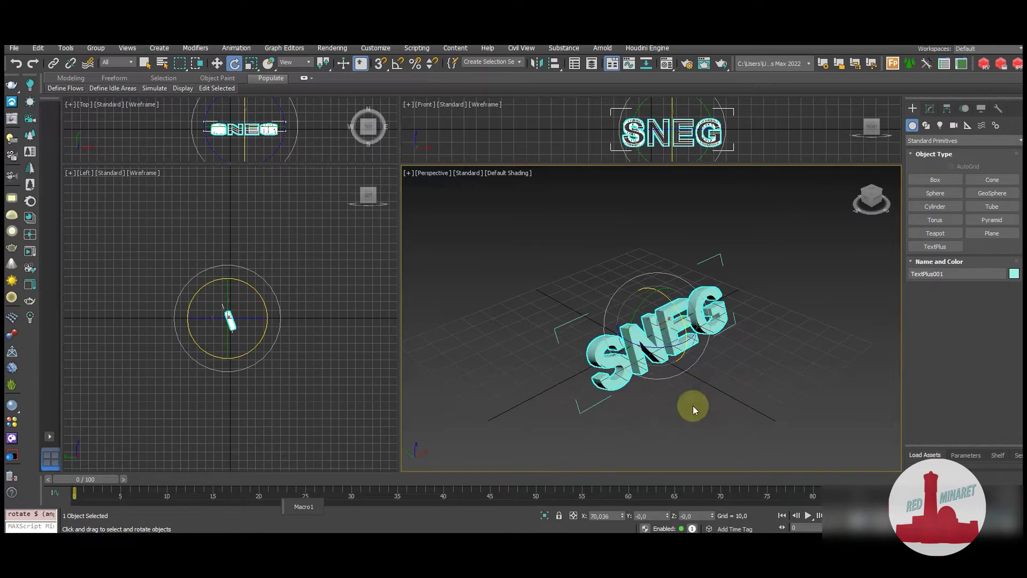
double_click(599, 516)
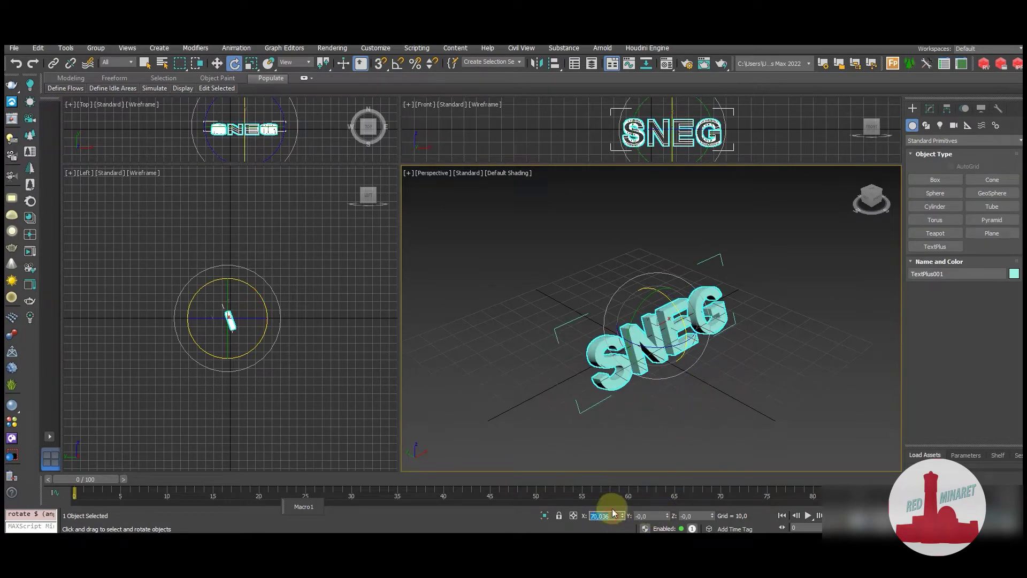
type("90")
key("Return")
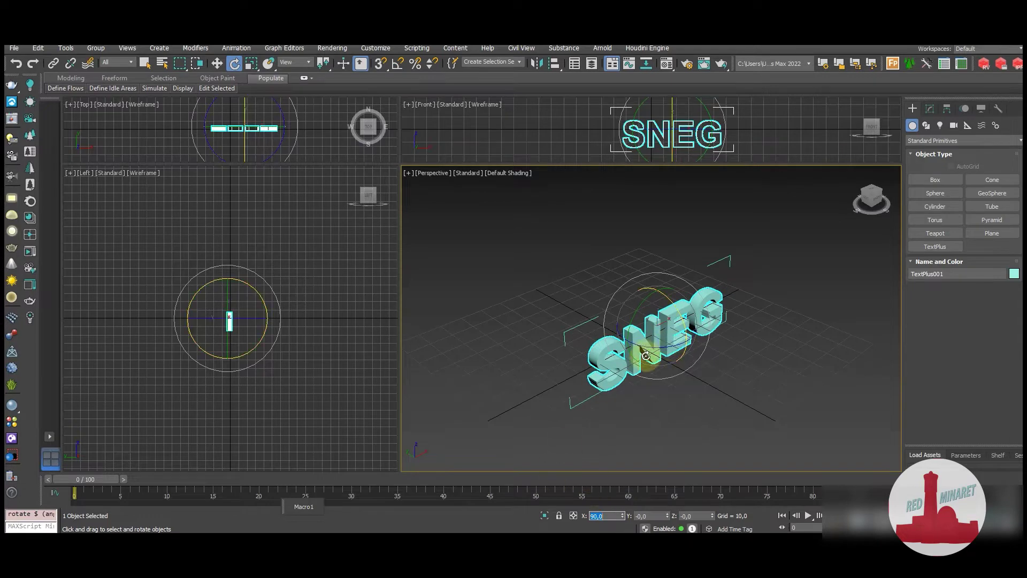
Step: Zero the letters' X and Y position and raise them about 17 units above the grid
mouse_move(653, 361)
middle_mouse_down("alt")
mouse_move(616, 345)
mouse_move(641, 426)
middle_mouse_up("alt")
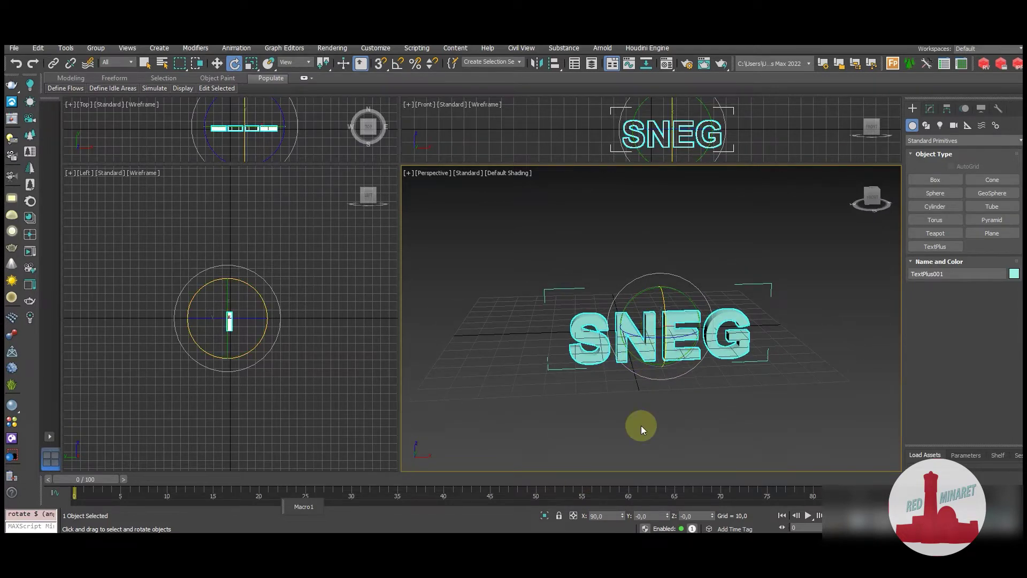
key("w")
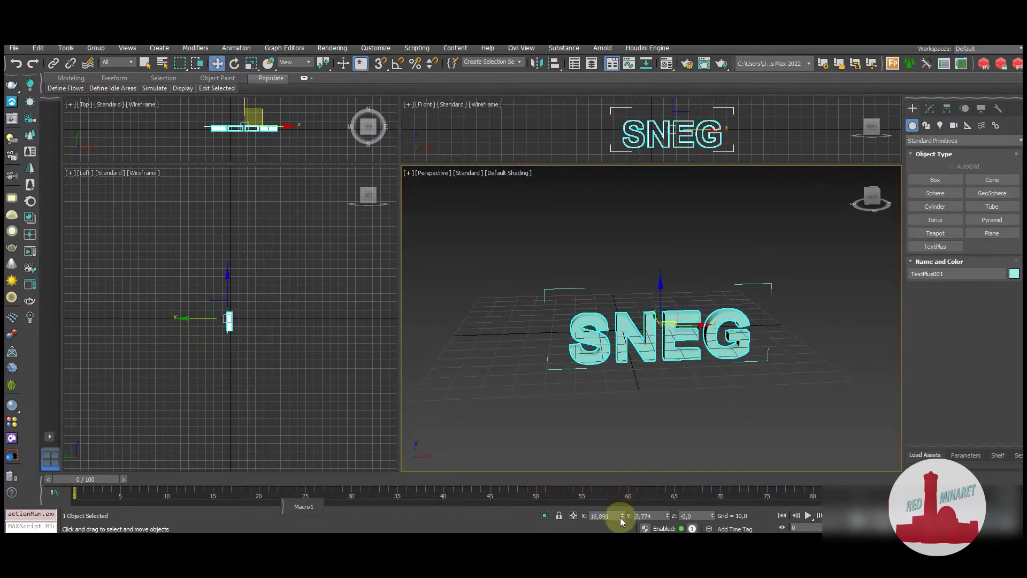
right_click(622, 516)
right_click(667, 515)
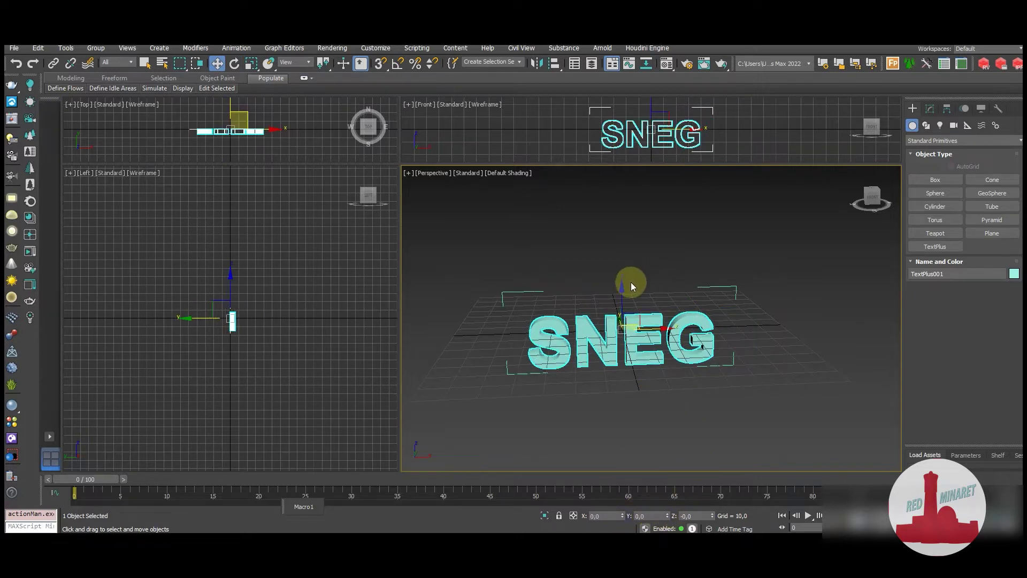
left_click_drag(615, 293, 615, 256)
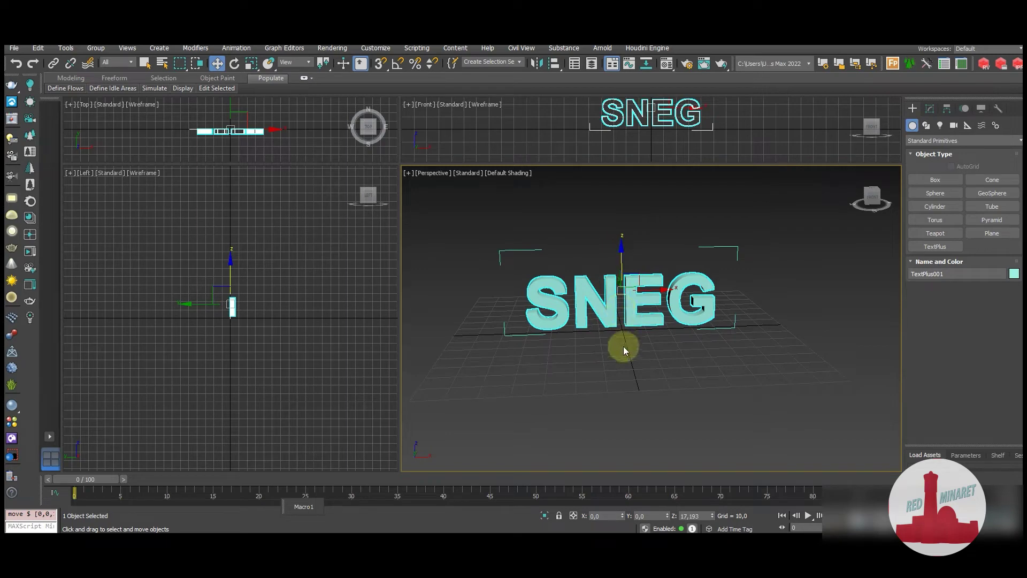
Step: Convert the text to an Editable Mesh and select all its elements
right_click(598, 310)
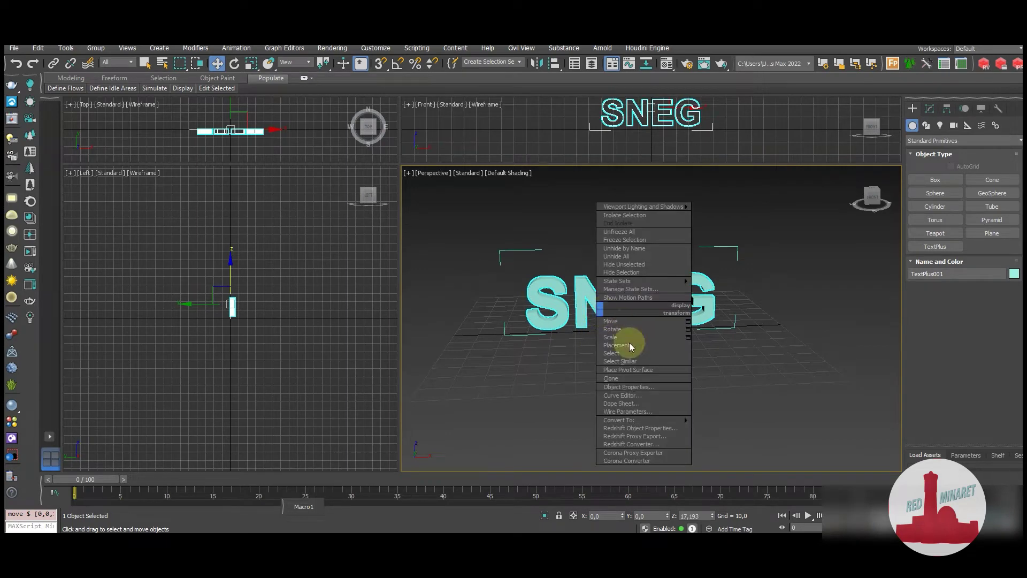
mouse_move(620, 419)
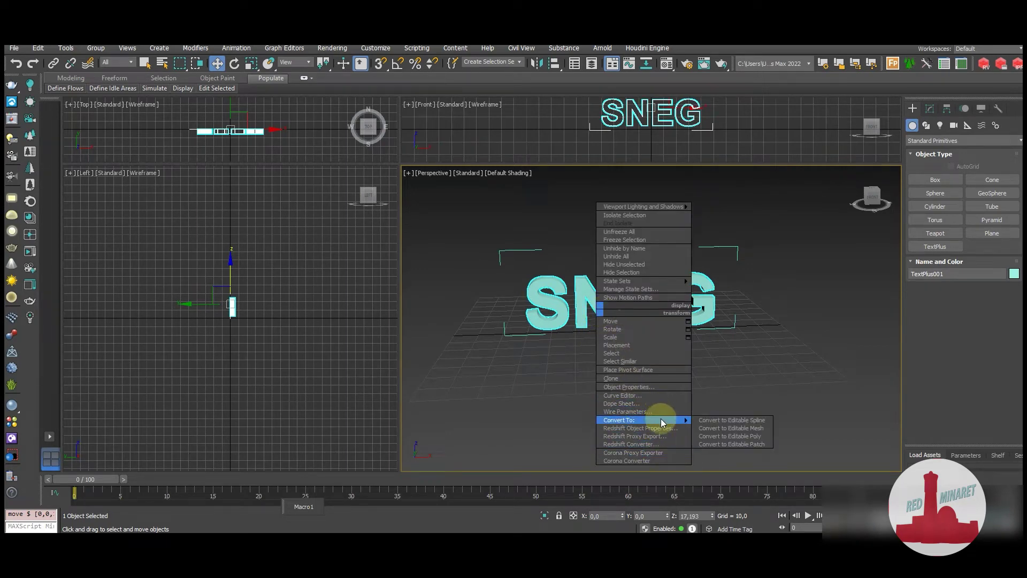
left_click(744, 434)
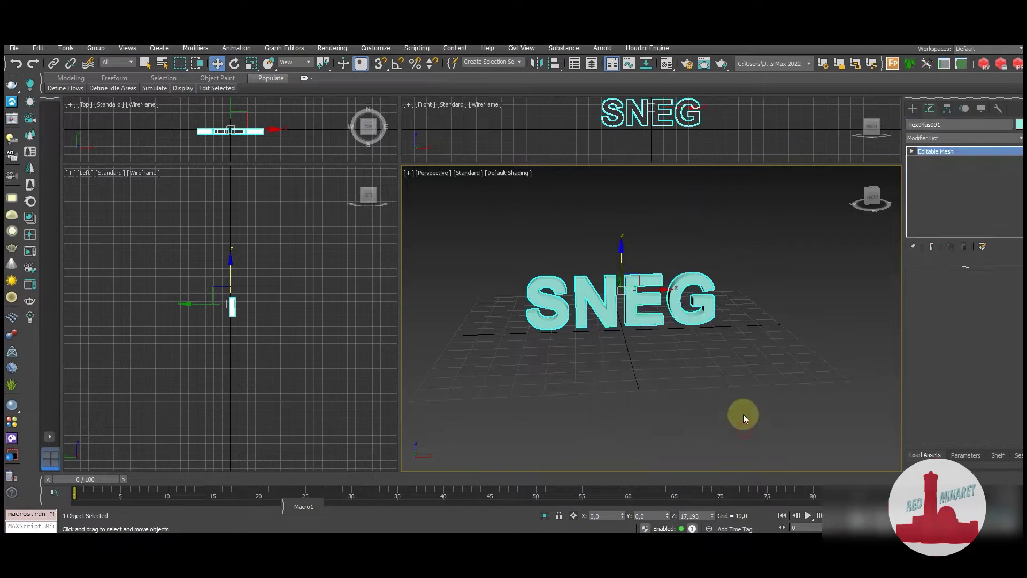
left_click(988, 291)
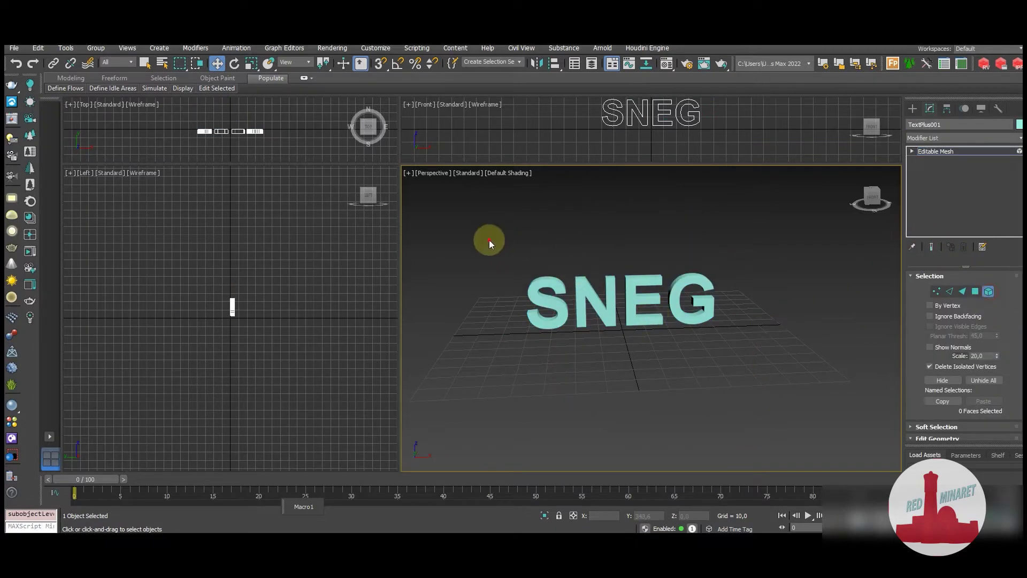
left_click_drag(488, 240, 838, 361)
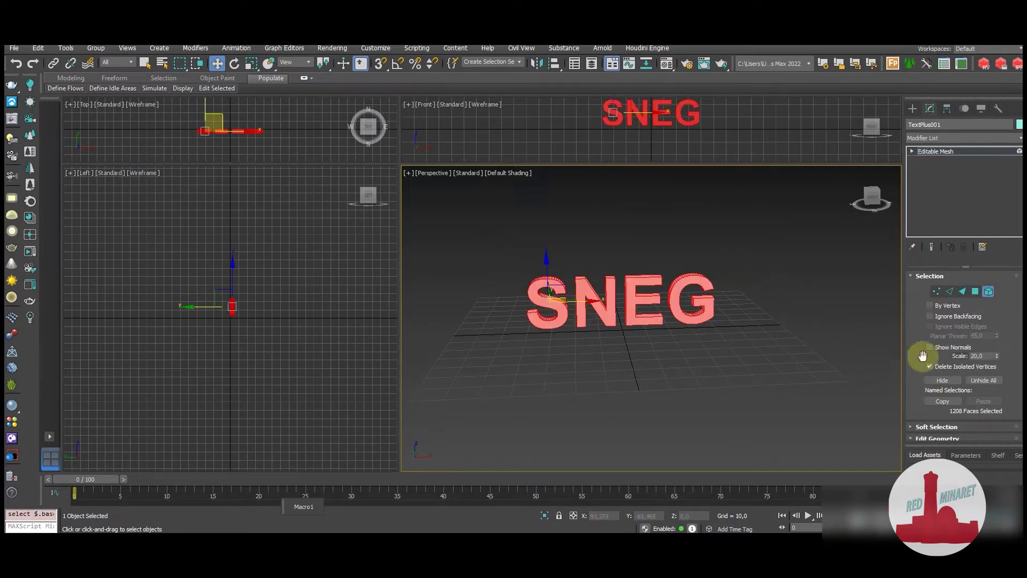
Step: Explode the elements at angle 180 into separate objects named letters_
scroll(923, 355, "down", 3)
scroll(936, 347, "down", 2)
scroll(937, 362, "down", 2)
scroll(937, 362, "down", 2)
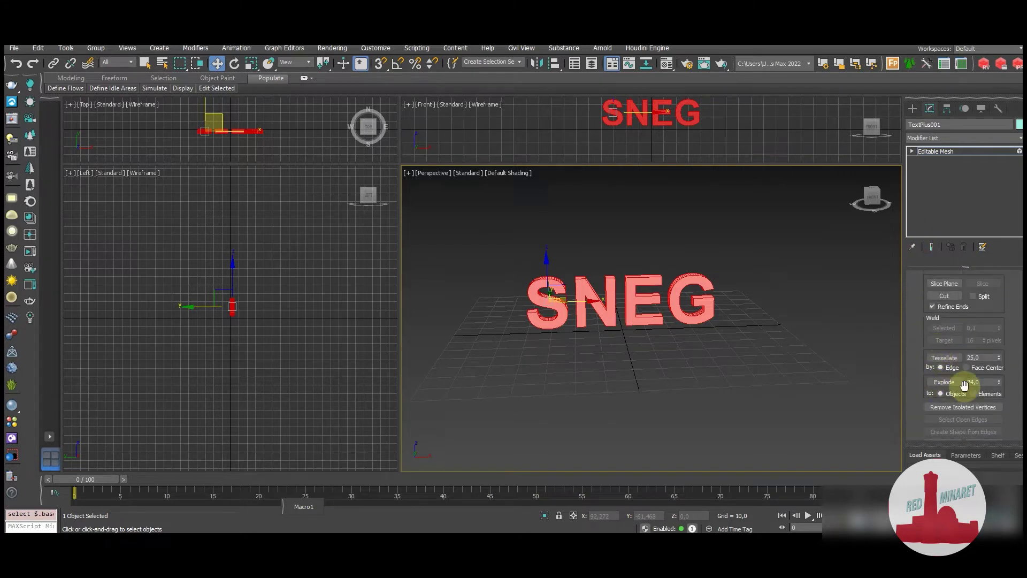
double_click(983, 382)
type("180")
left_click(943, 383)
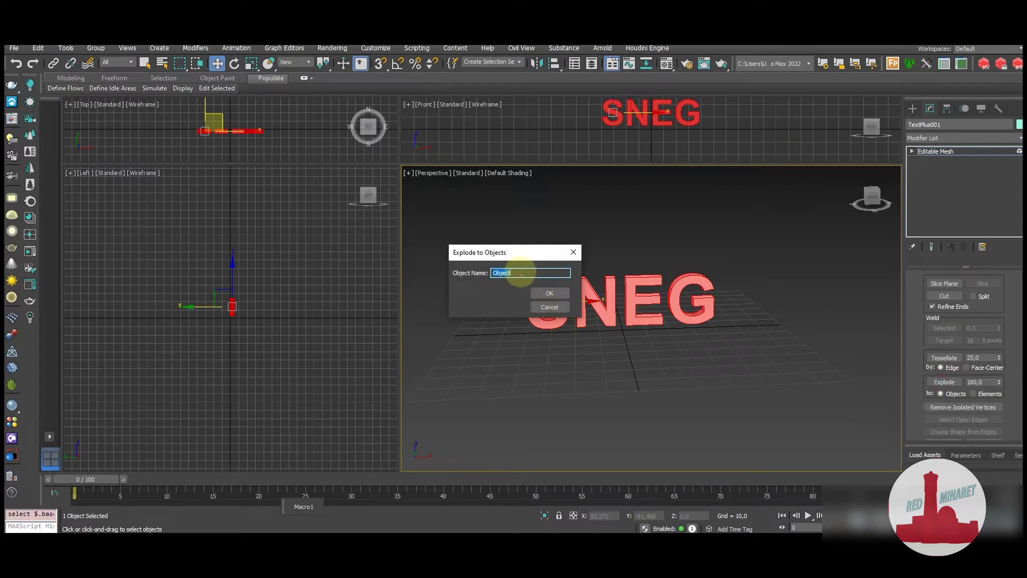
key("BackSpace")
type("letters")
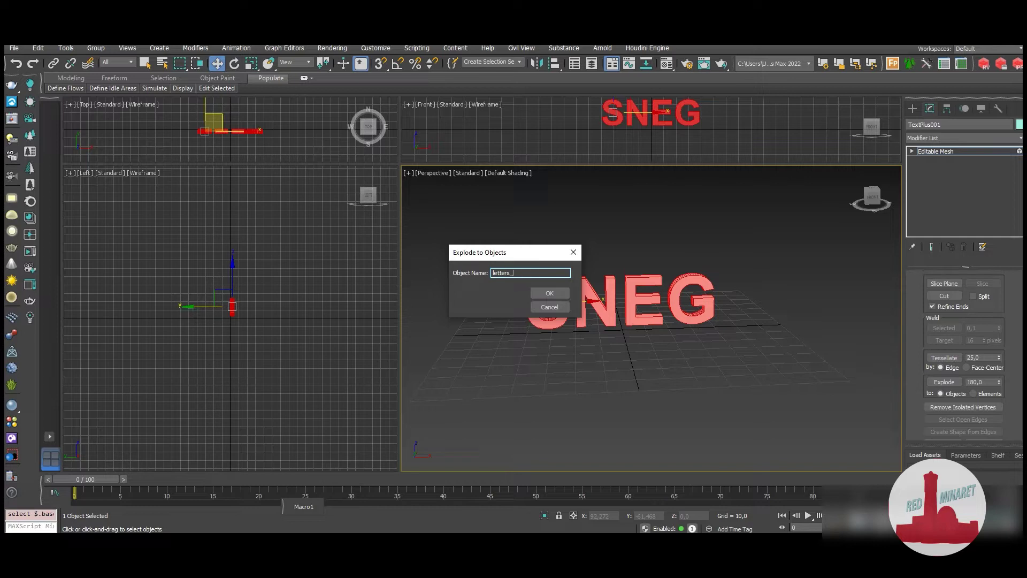
type("_")
left_click(550, 293)
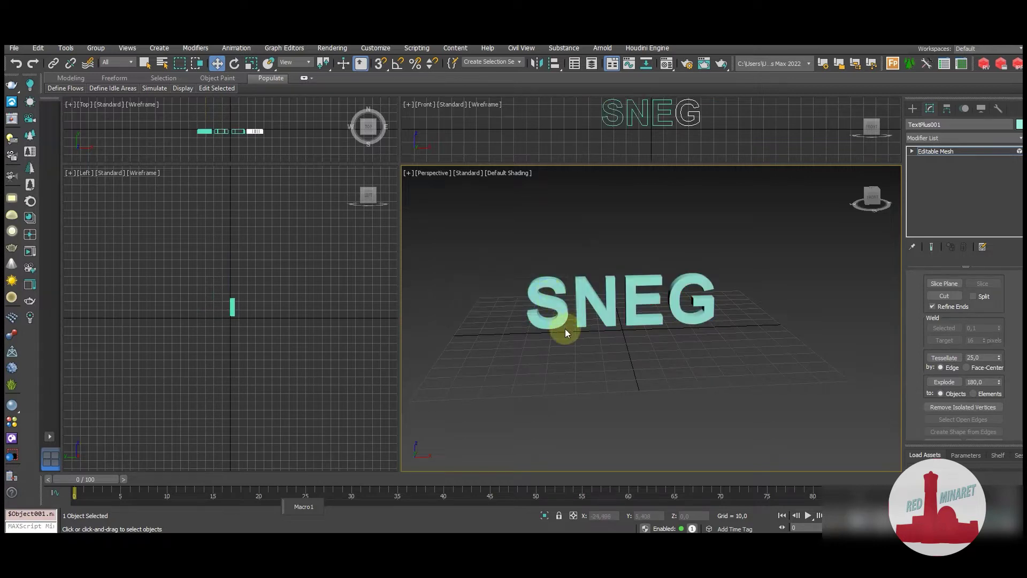
Step: Select all four SNEG letter objects with the Move tool
left_click(692, 305)
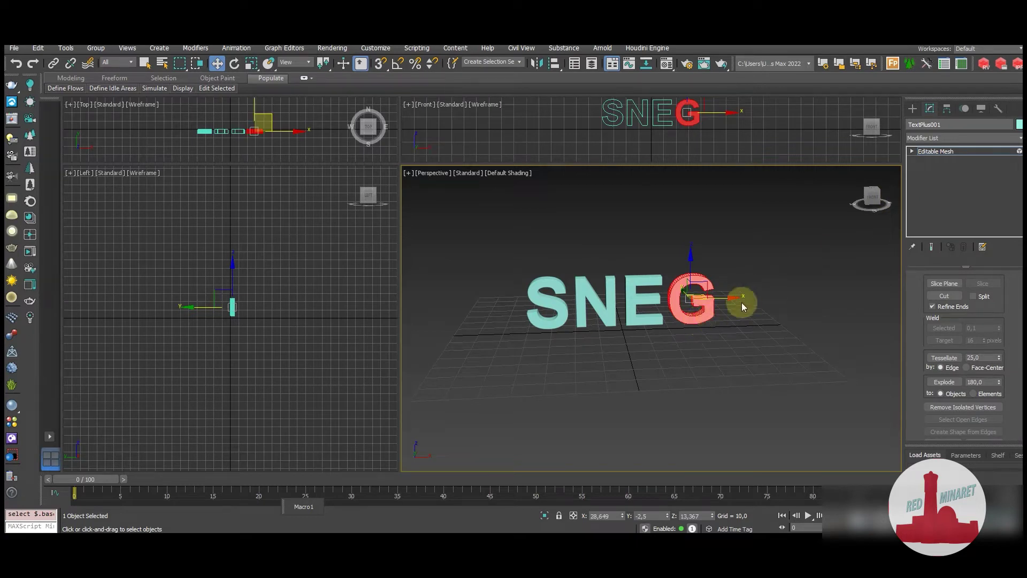
right_click(695, 316)
left_click(672, 302)
left_click(634, 355)
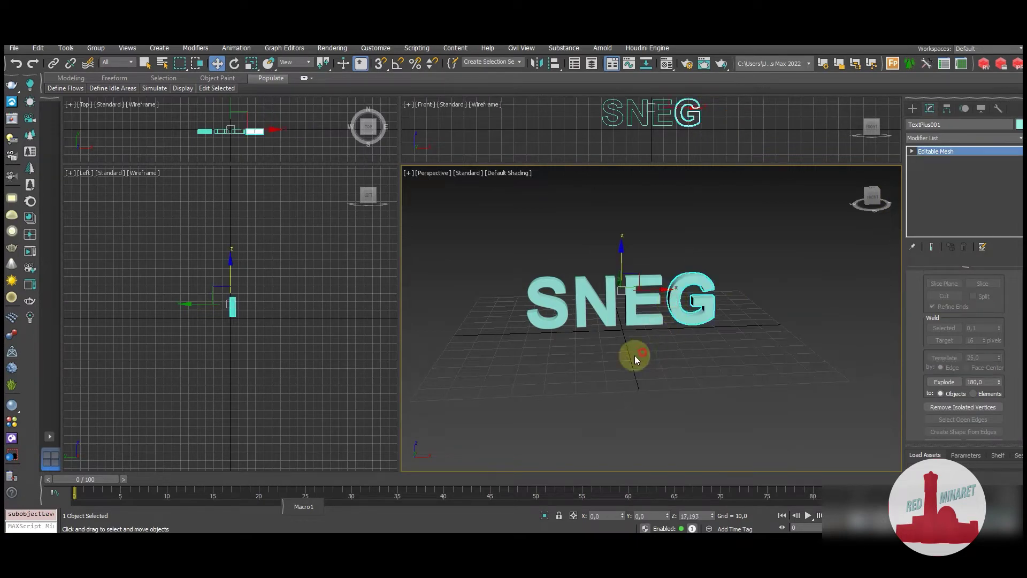
left_click_drag(500, 271, 727, 344)
Step: Center each letter's pivot on its own object and turn on Auto Key
left_click(948, 112)
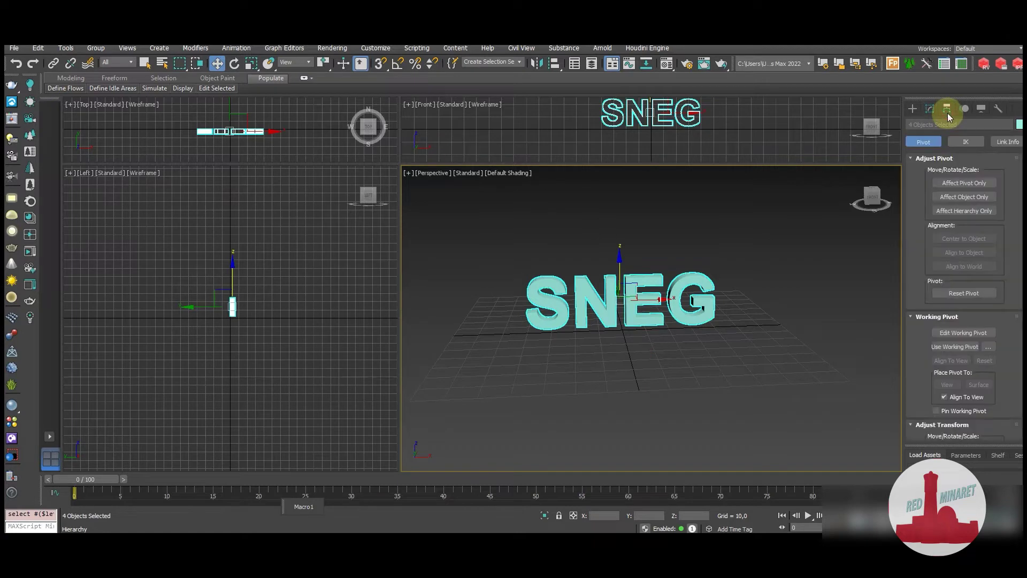
left_click(963, 182)
left_click(966, 240)
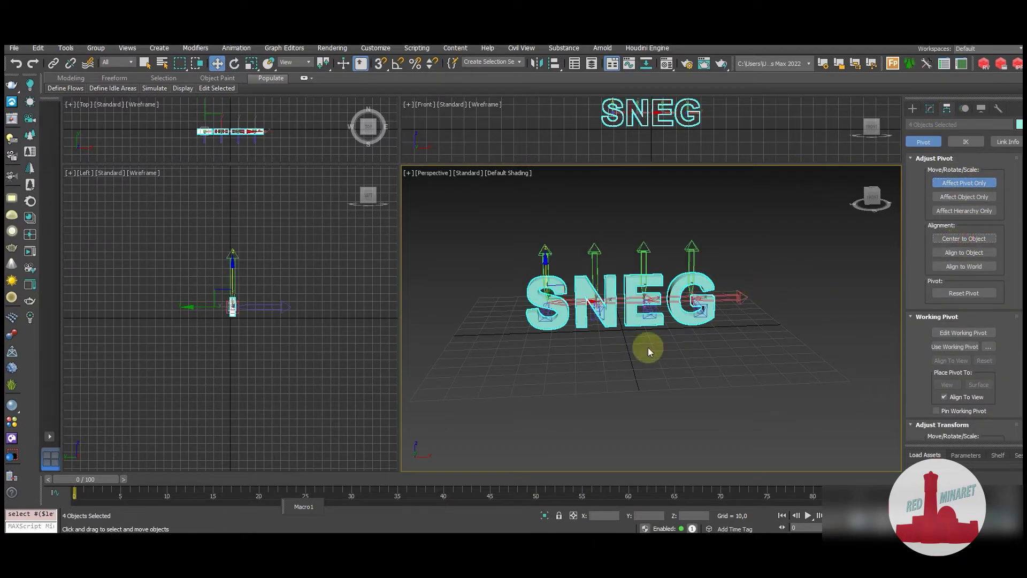
left_click(964, 182)
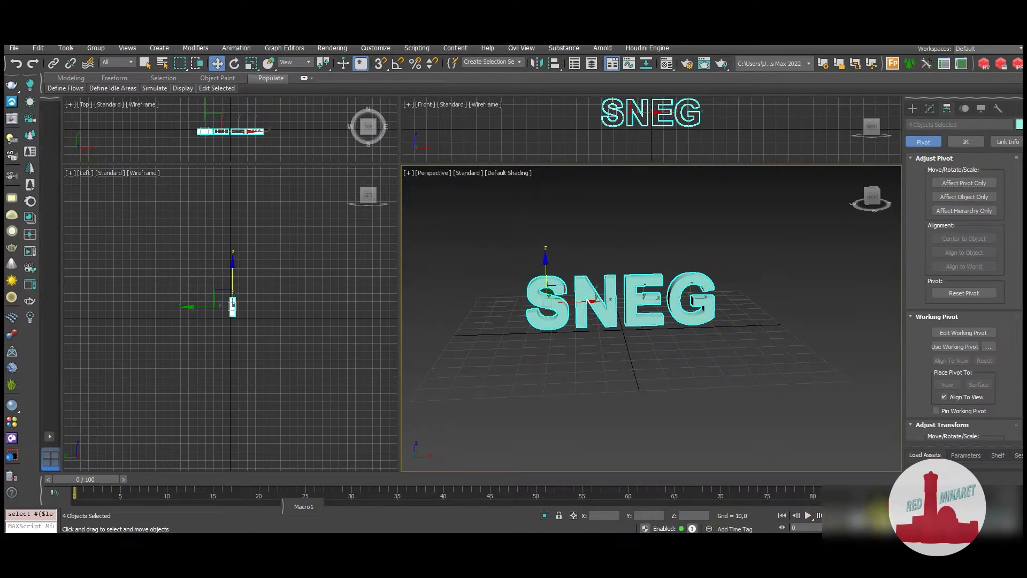
left_click(877, 514)
Step: At frame 5, select all four letters with rotation set to Local coordinates
left_click_drag(136, 479, 144, 479)
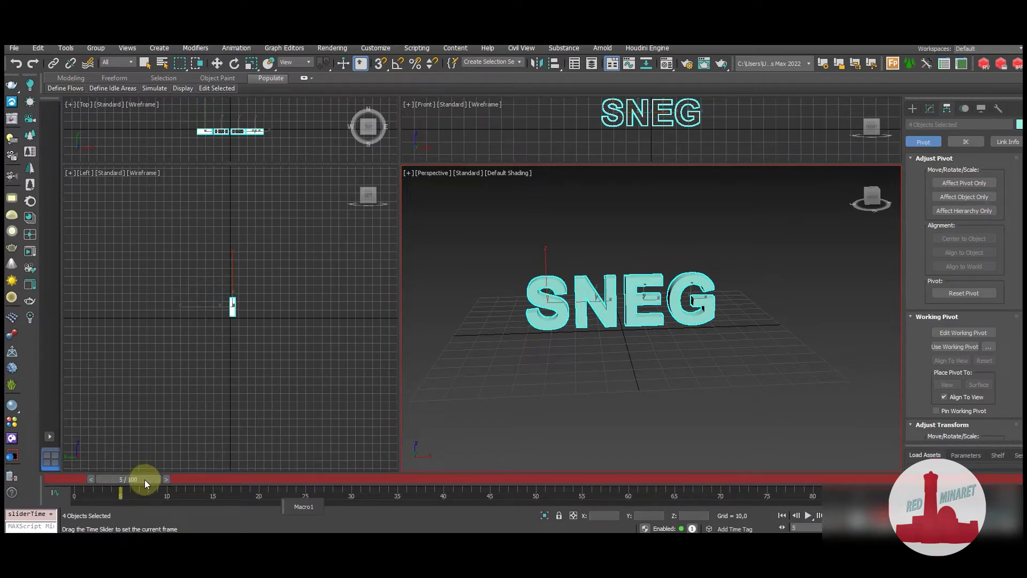
key("e")
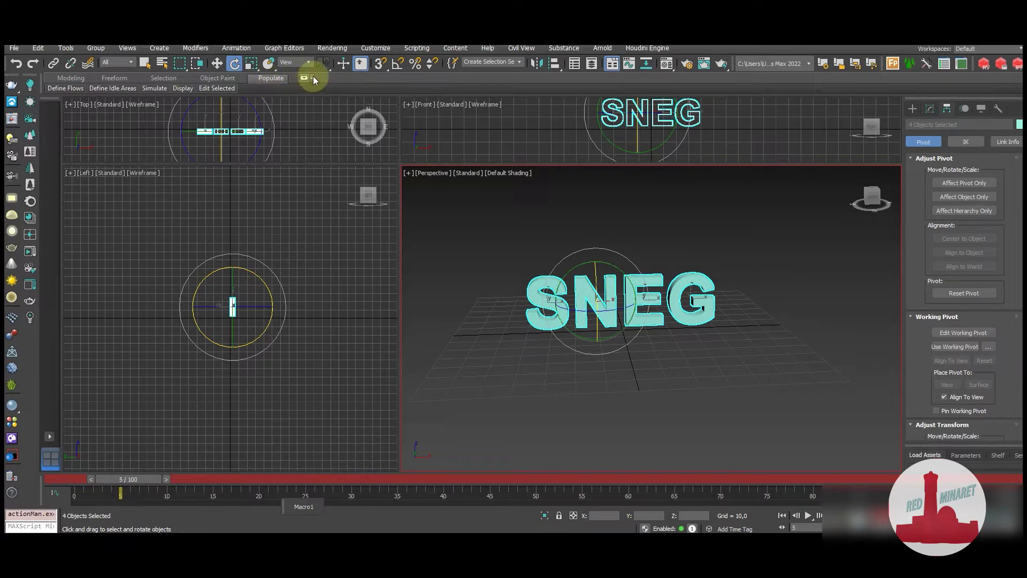
left_click_drag(509, 371, 774, 338)
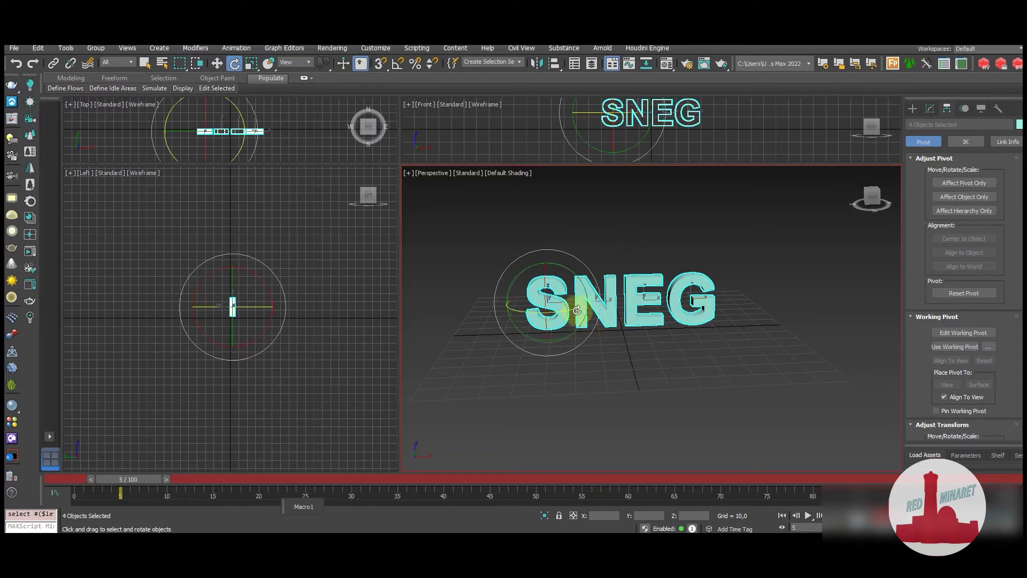
right_click(574, 310)
left_click(590, 296)
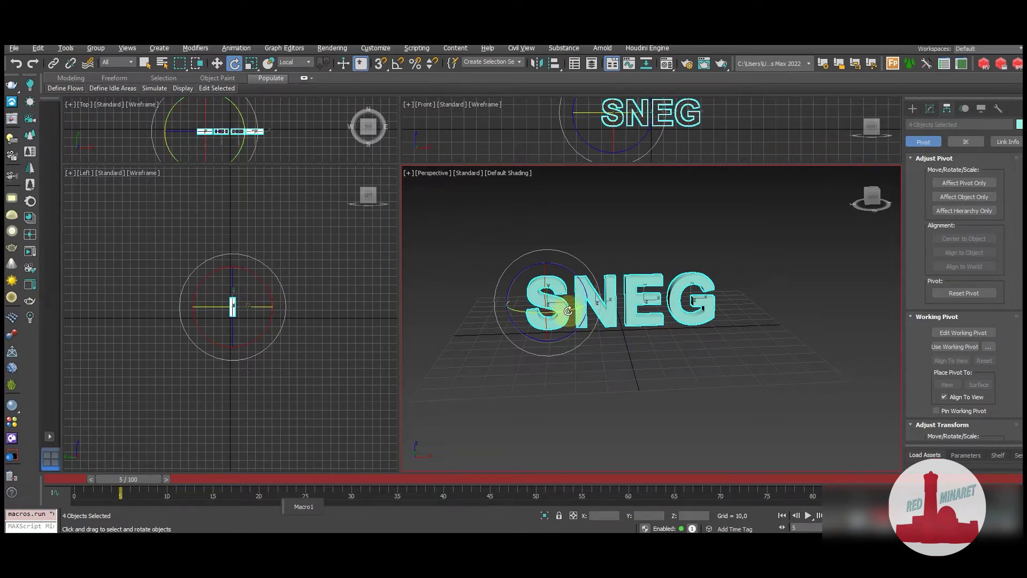
left_click(585, 376)
left_click_drag(543, 298, 720, 291)
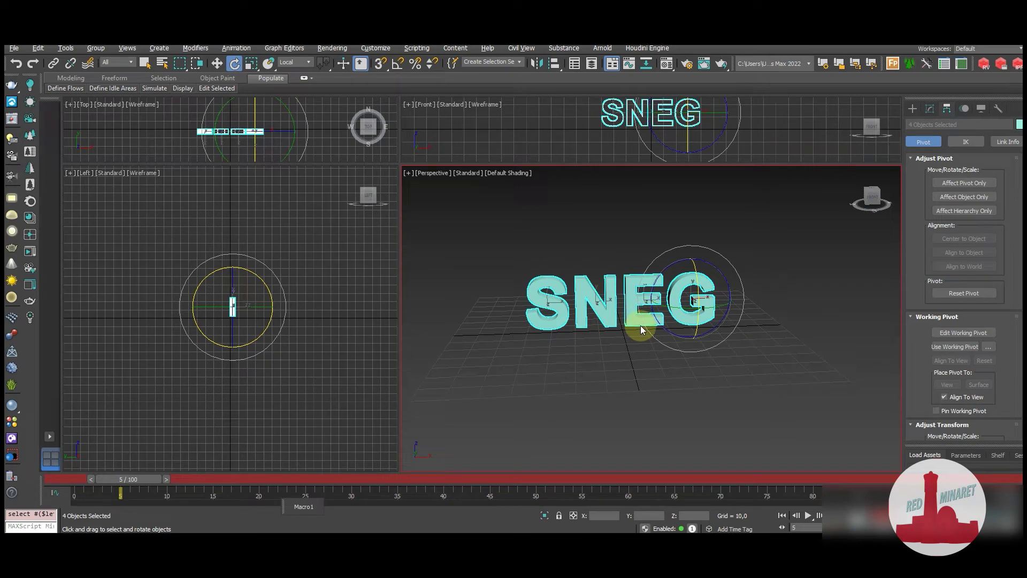
Step: Key the letters spinning on Y at frames 5, 10, 15 and 20, facing front at 20
mouse_move(675, 311)
left_mouse_down()
mouse_move(709, 307)
mouse_move(693, 351)
left_mouse_up()
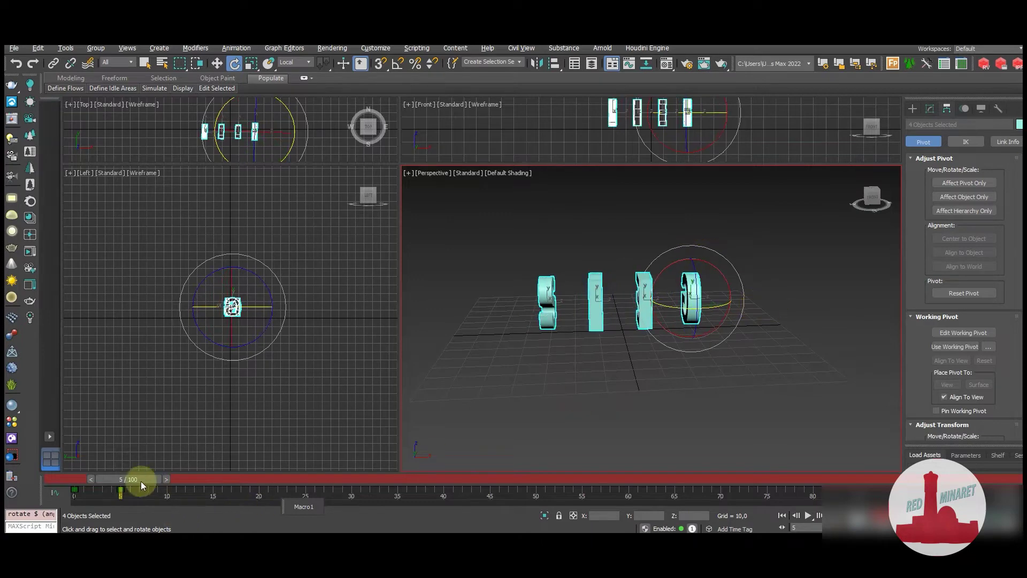
left_click_drag(140, 481, 184, 477)
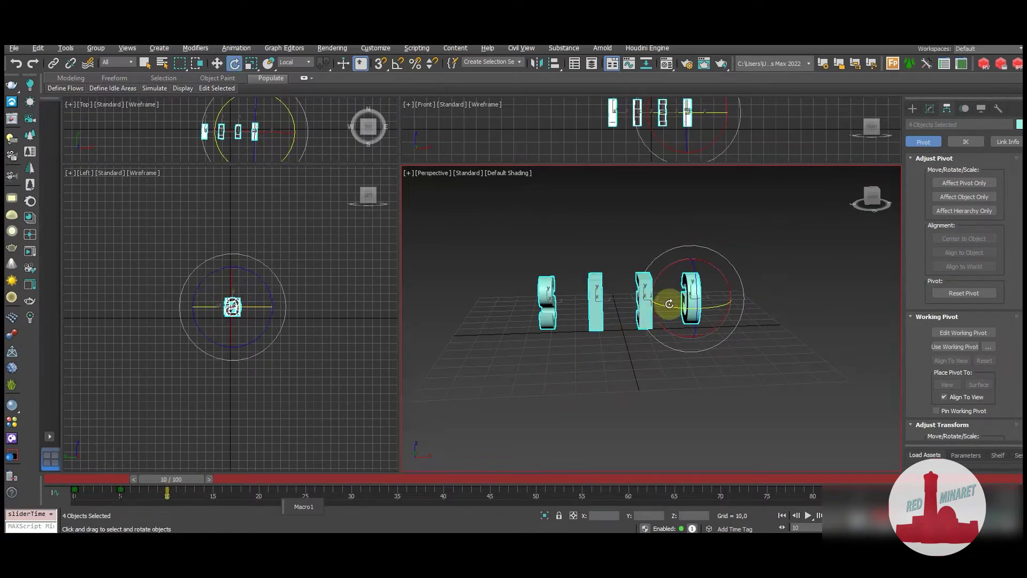
left_click_drag(669, 304, 463, 312)
left_click_drag(186, 481, 232, 478)
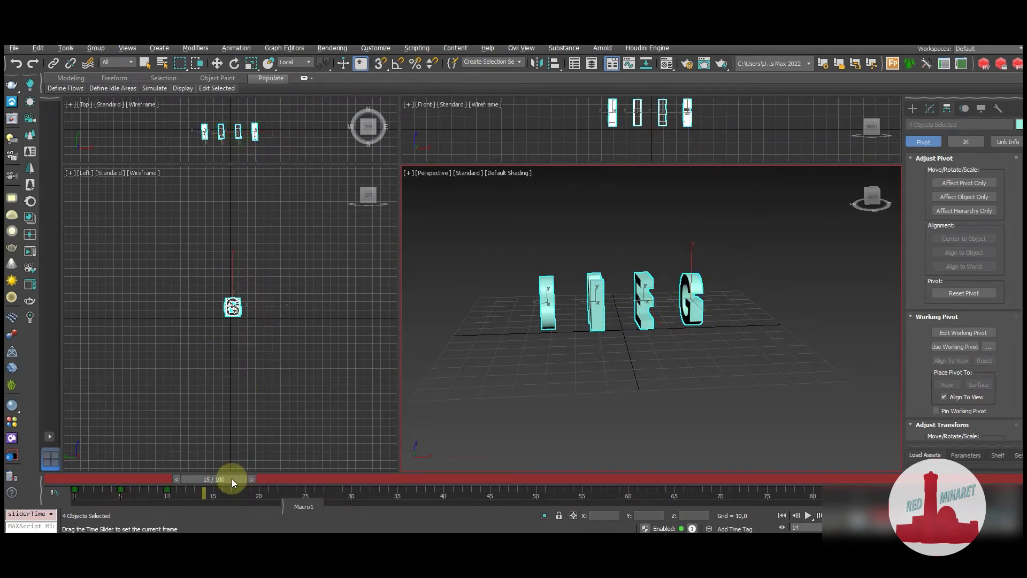
left_click_drag(668, 308, 842, 285)
left_click_drag(249, 482, 278, 481)
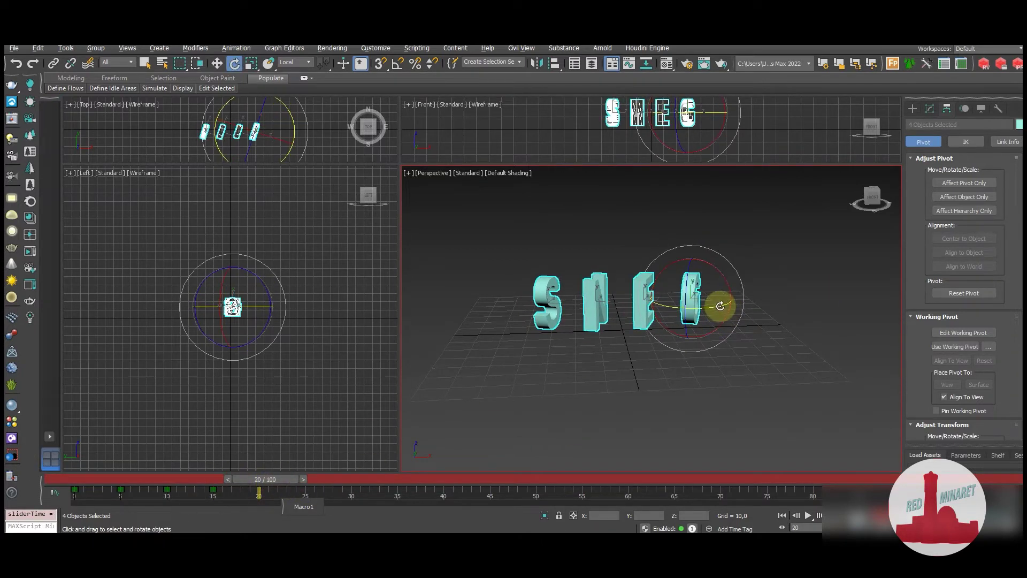
left_click_drag(722, 303, 666, 311)
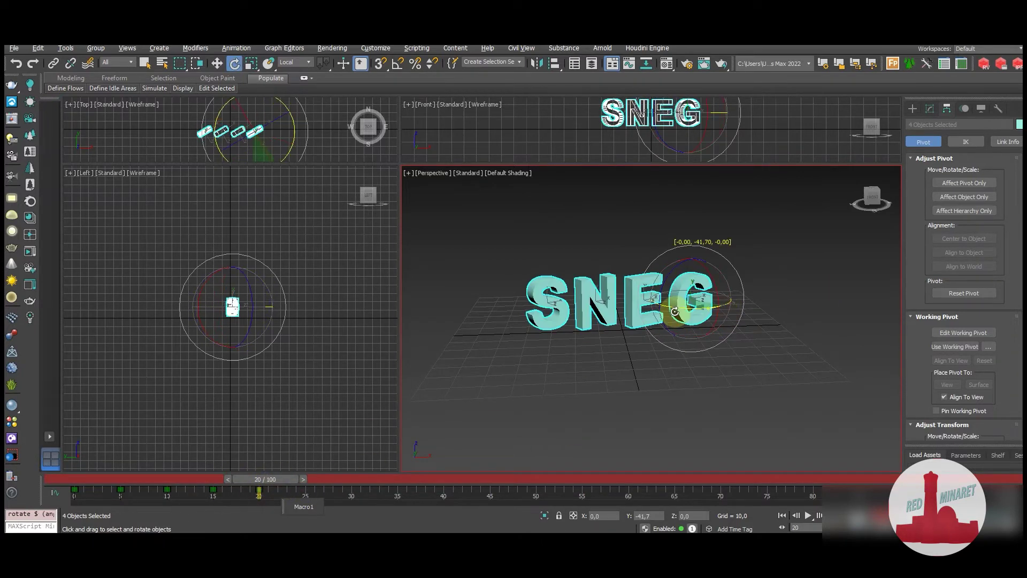
Step: Reset the letters' Z rotation values to 0 so they face front
left_click(698, 515)
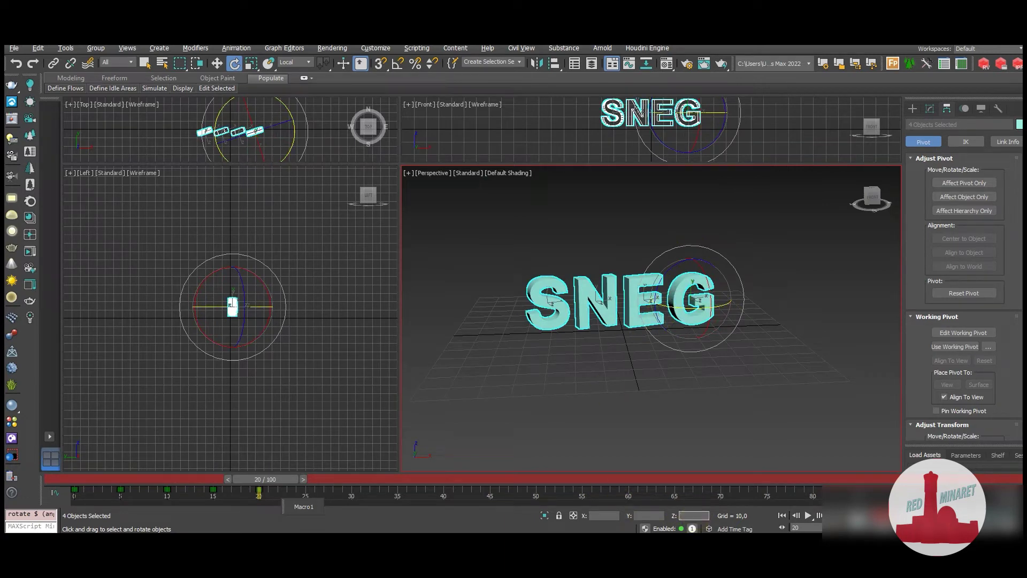
left_click(693, 514)
type("0")
left_click(699, 414)
left_click(666, 377)
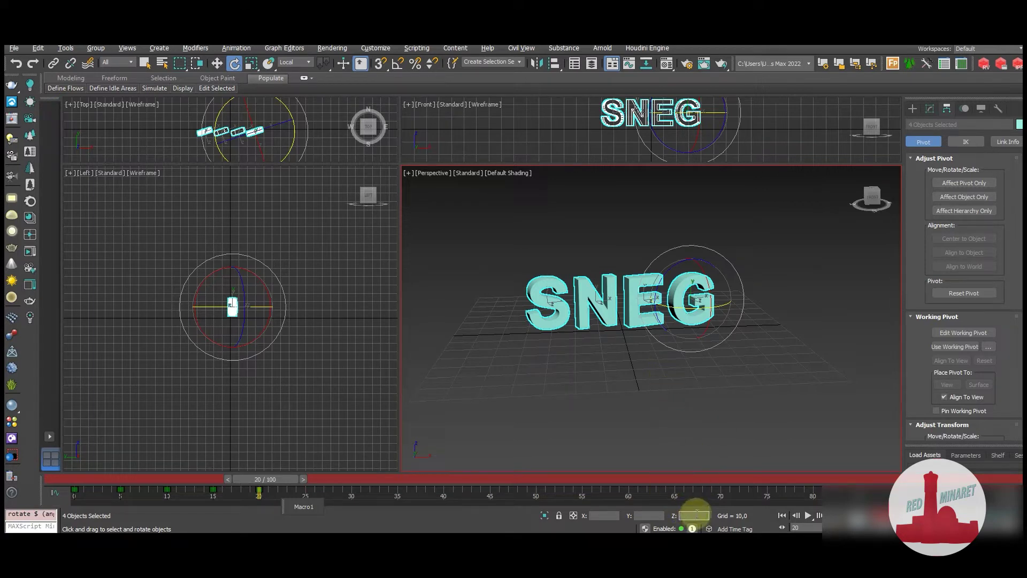
type("0")
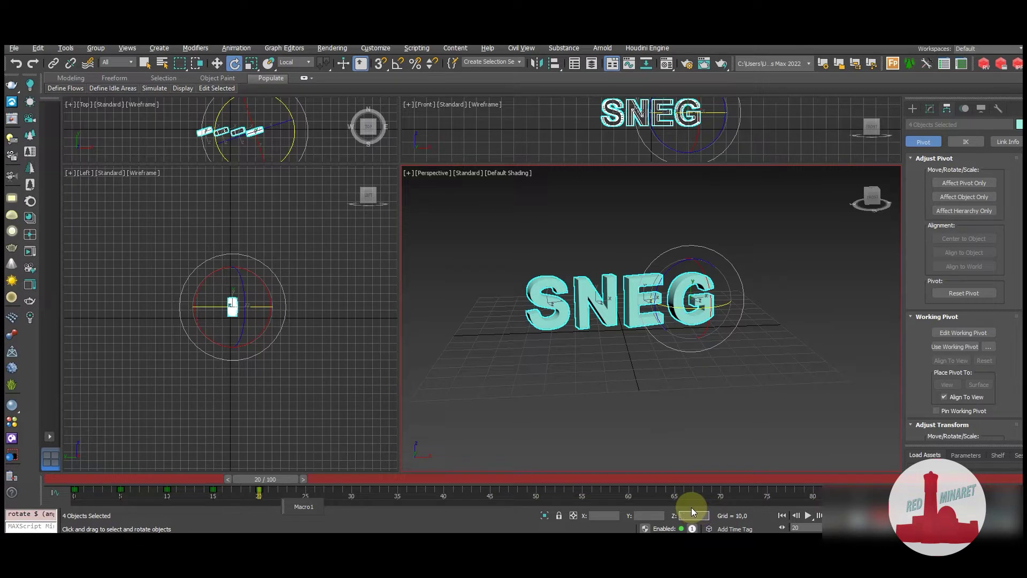
left_click_drag(684, 308, 687, 311)
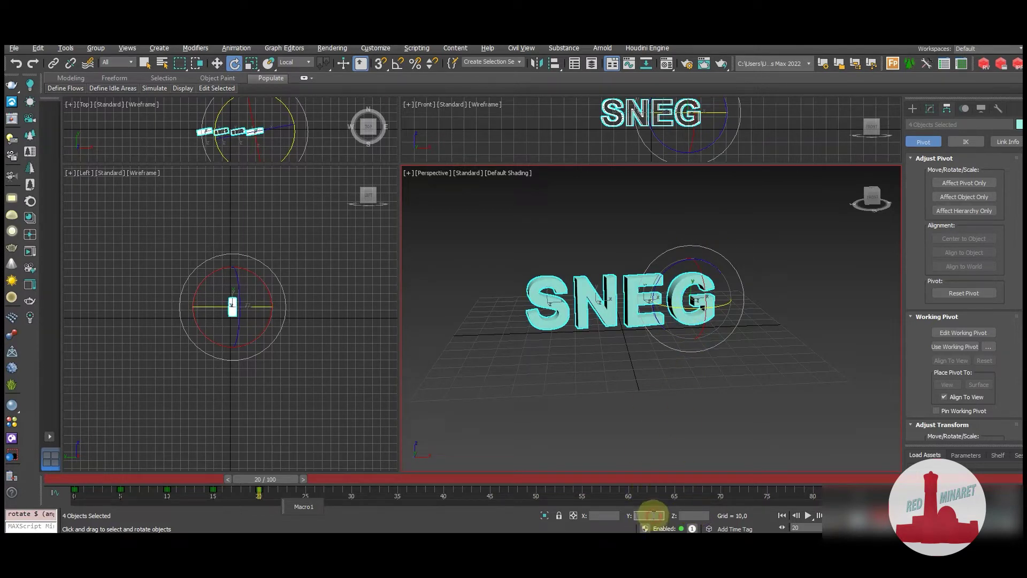
type("00")
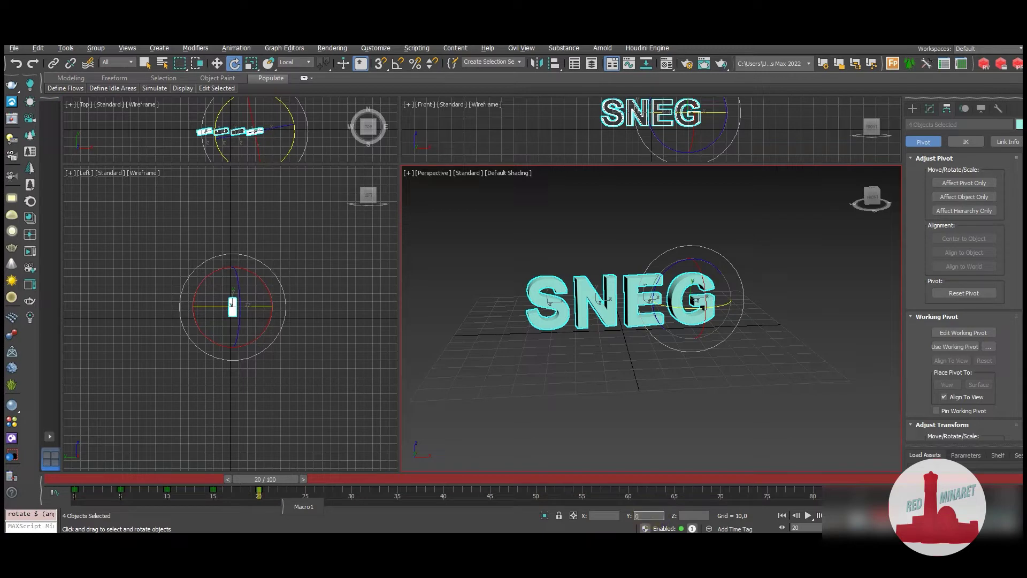
Step: Switch rotation to World coordinates, nudge the letters on Z, and scrub to check the spin
middle_click_drag(658, 357, 662, 341, "alt")
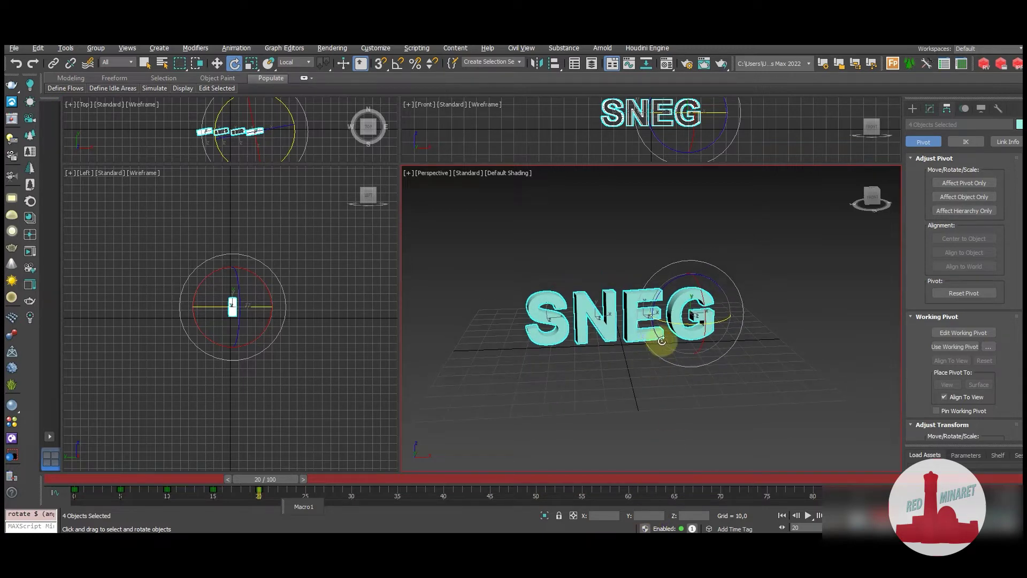
right_click(681, 316, "alt")
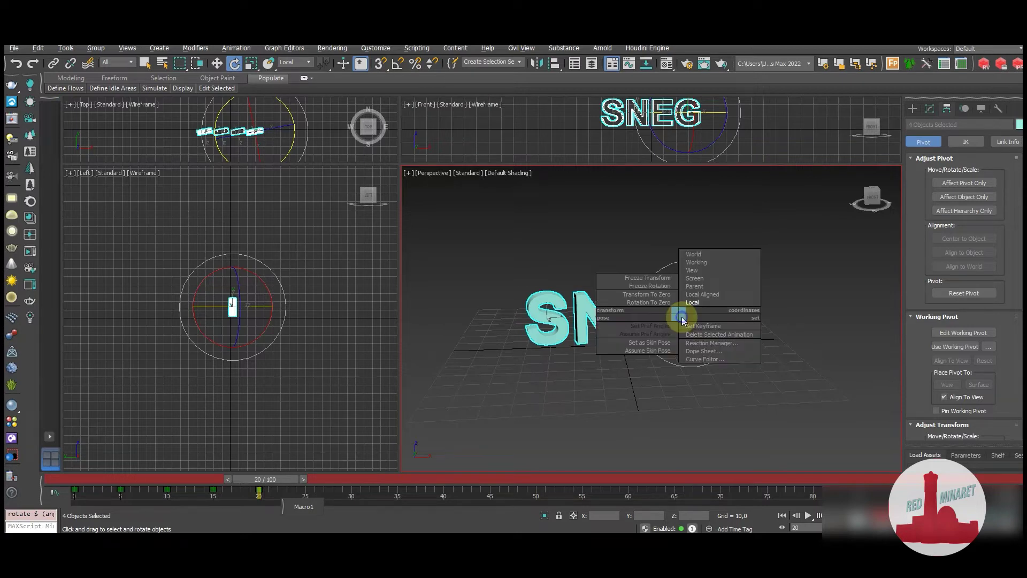
left_click(705, 254)
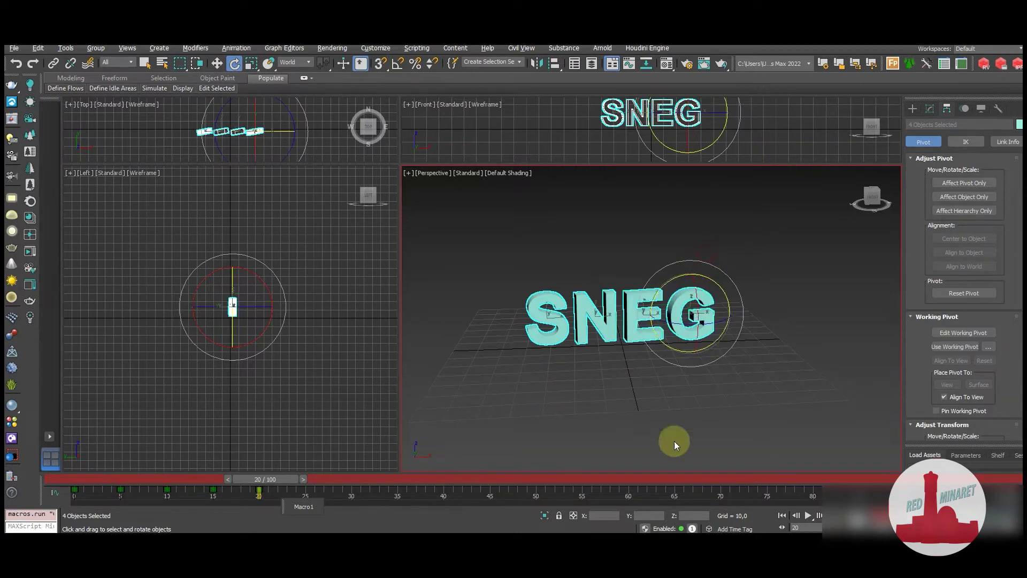
left_click_drag(678, 323, 673, 324)
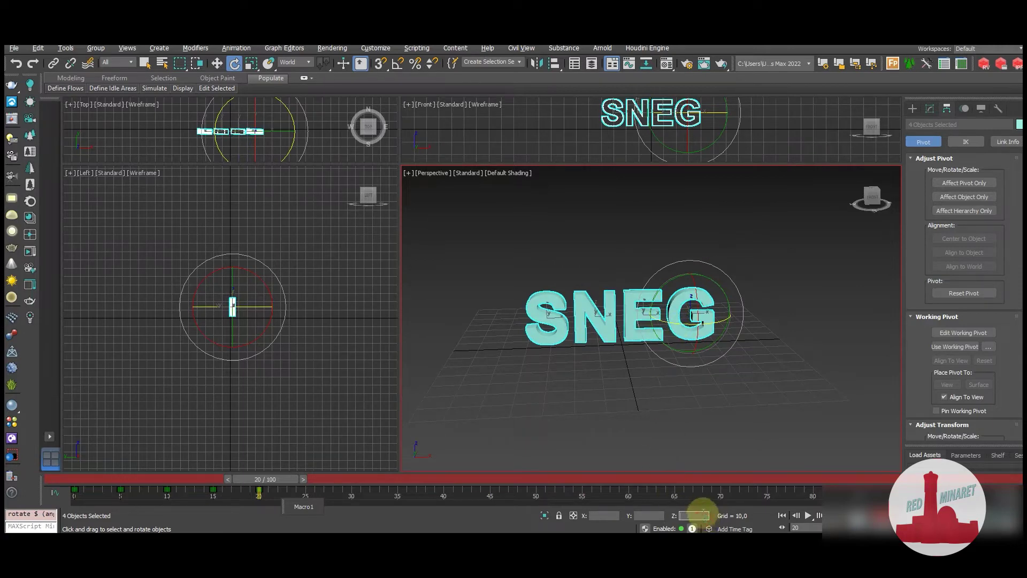
mouse_move(566, 336)
middle_mouse_down("alt")
mouse_move(560, 412)
mouse_move(560, 342)
middle_mouse_up("alt")
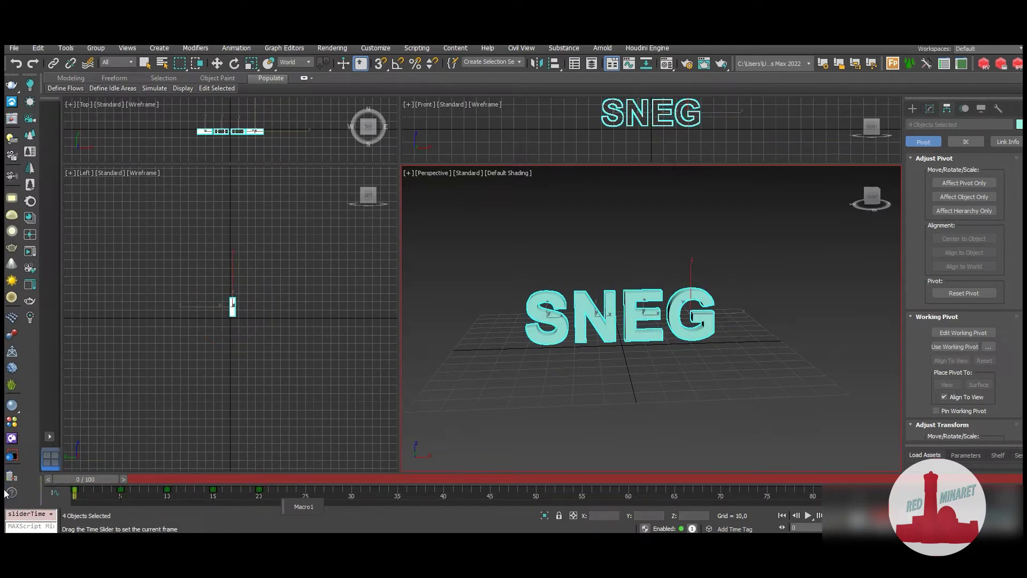
left_click_drag(94, 479, 320, 487)
Step: Set the animation end frame to 60 and return the time slider to frame 0
key("e")
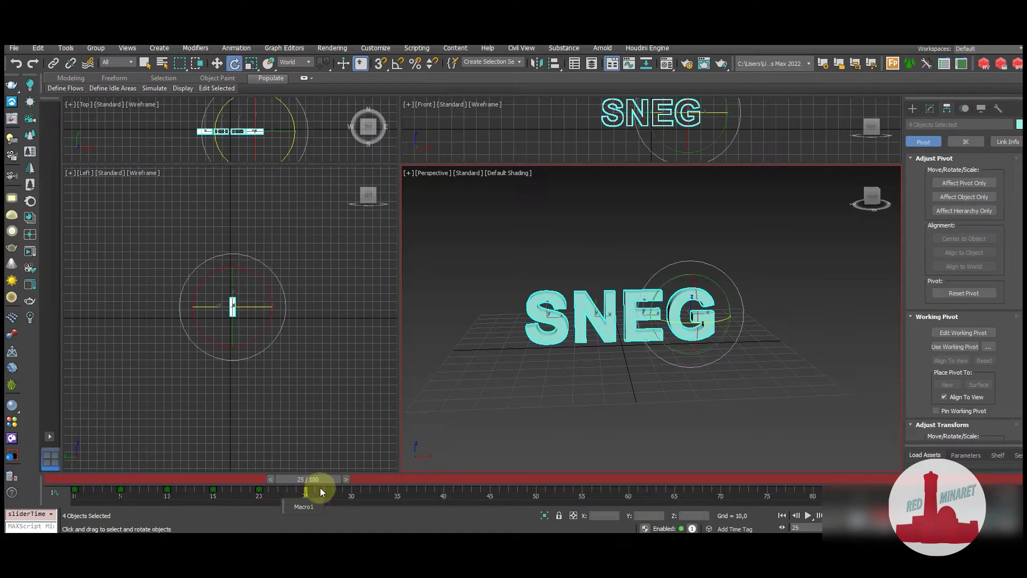
left_click(834, 528)
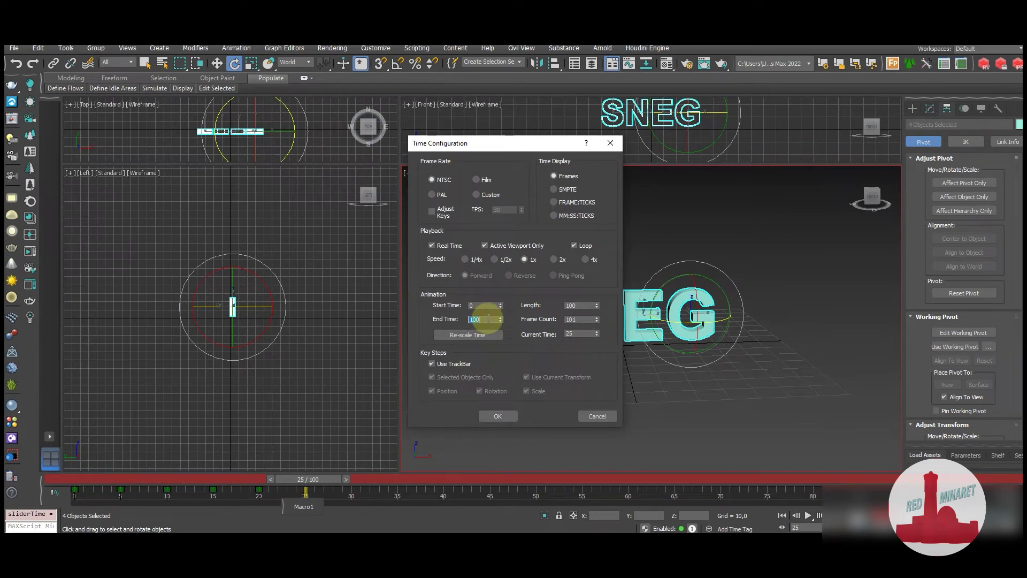
type("60")
key("Return")
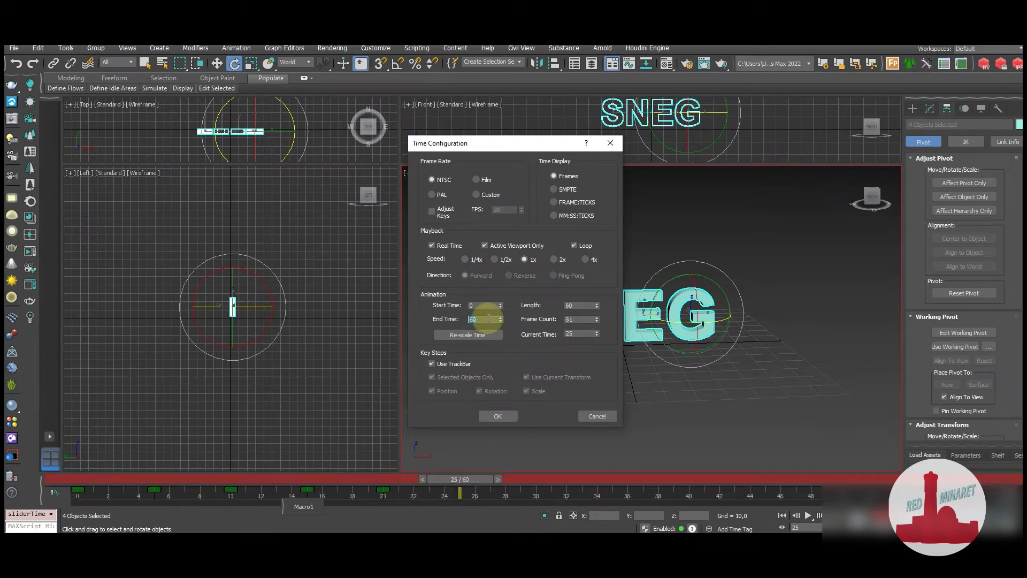
left_click(500, 415)
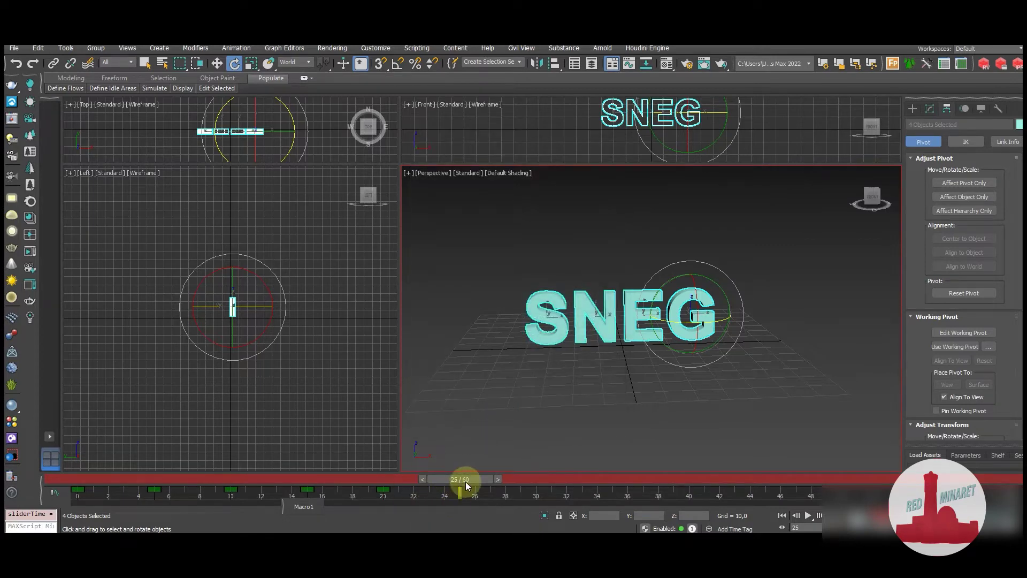
left_click_drag(465, 481, 39, 495)
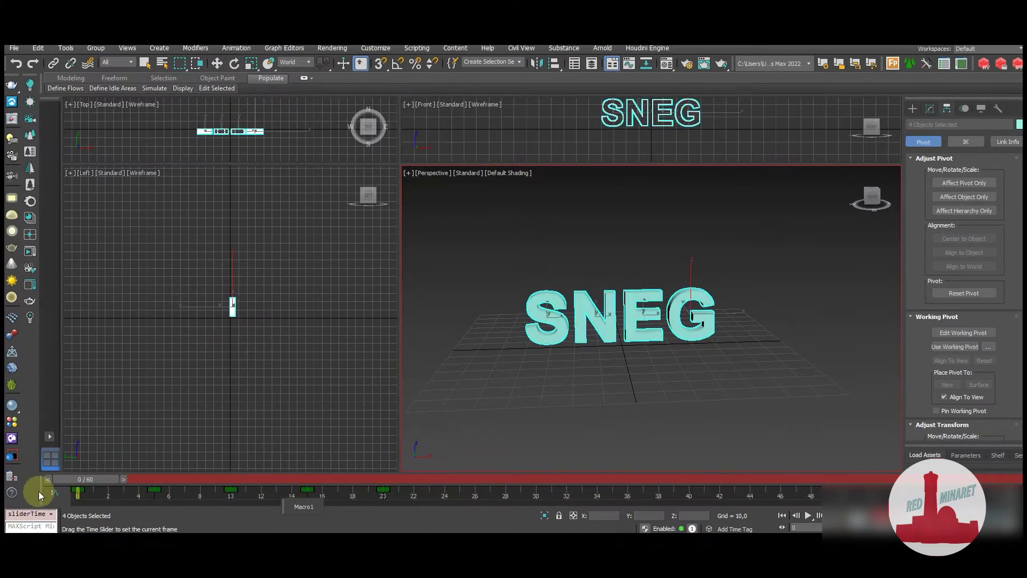
Step: Turn off Auto Key and choose PF Source from the Particle Systems category
key("e")
key("n")
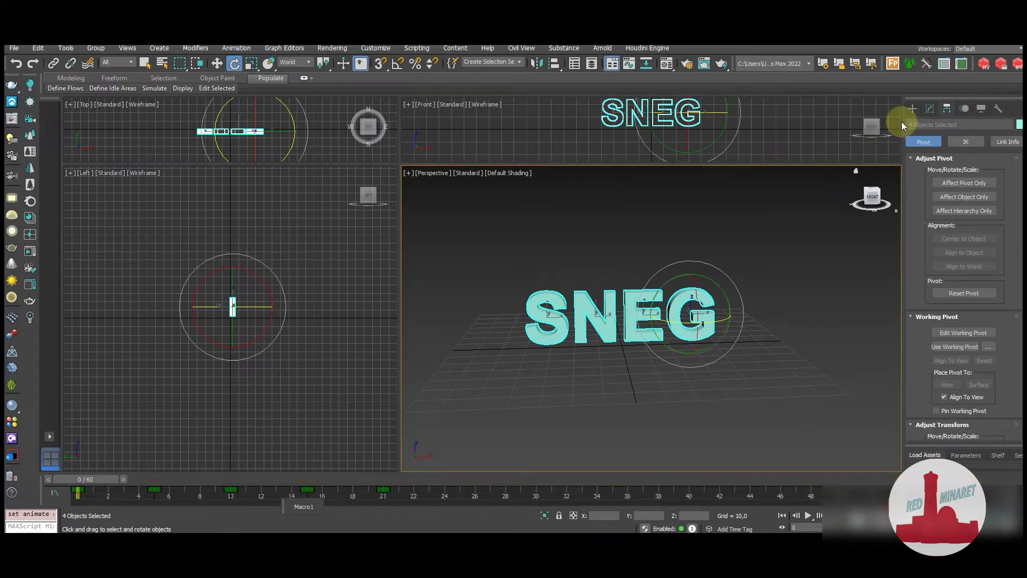
left_click(912, 108)
left_click(949, 141)
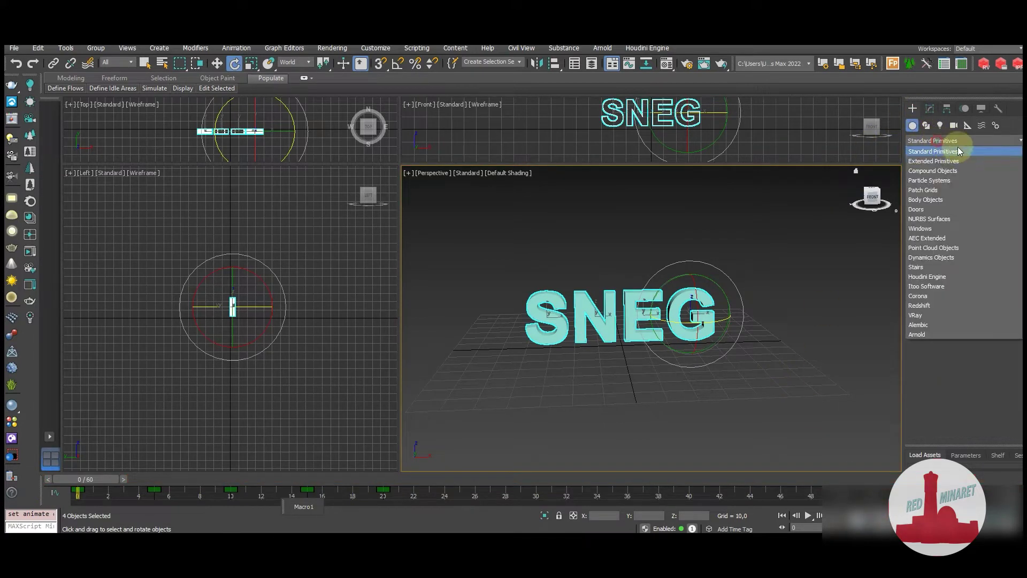
left_click(945, 180)
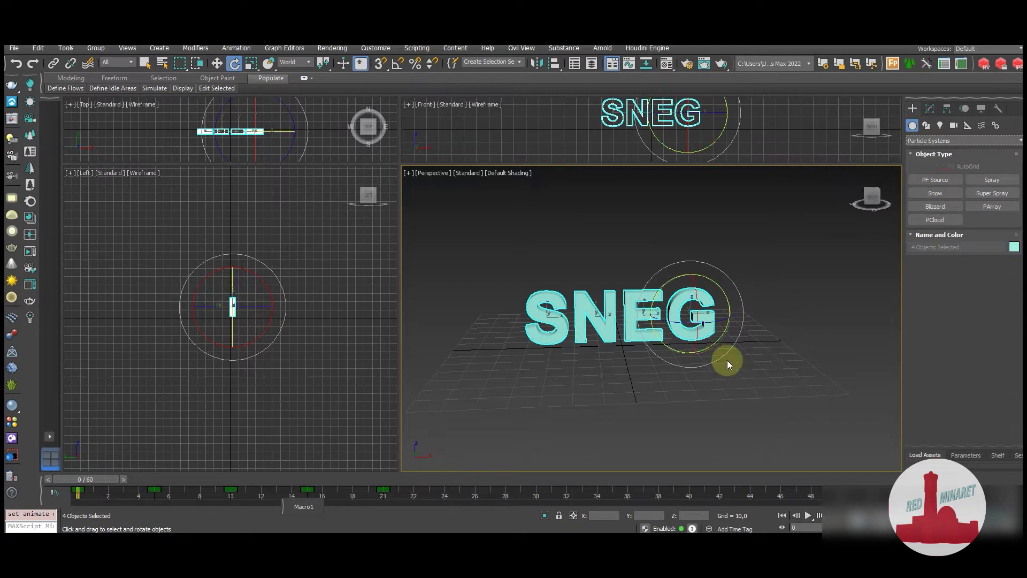
scroll(750, 374, "down", 3)
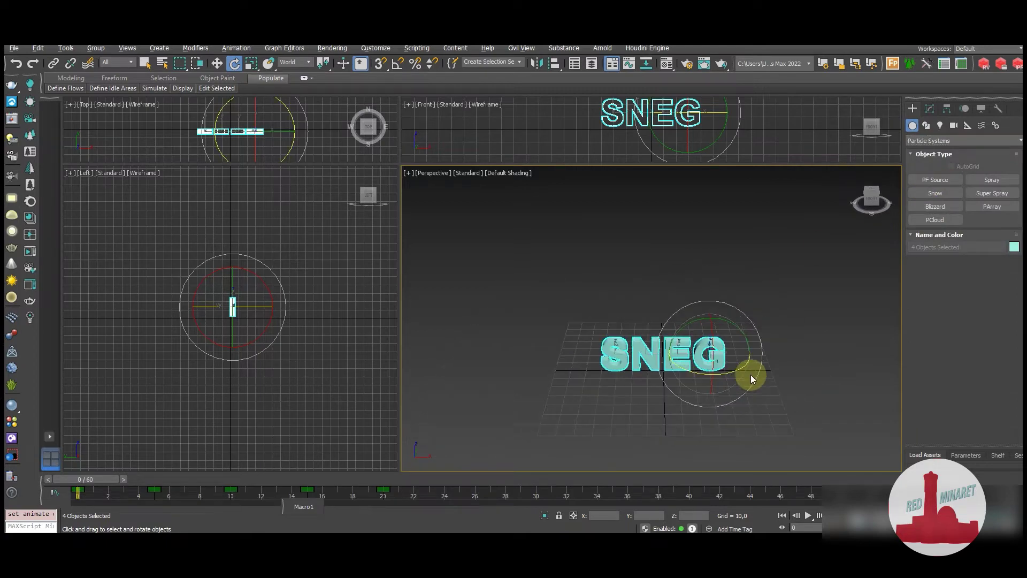
mouse_move(750, 374)
middle_mouse_down()
mouse_move(732, 381)
mouse_move(759, 381)
middle_mouse_up()
left_click(758, 381)
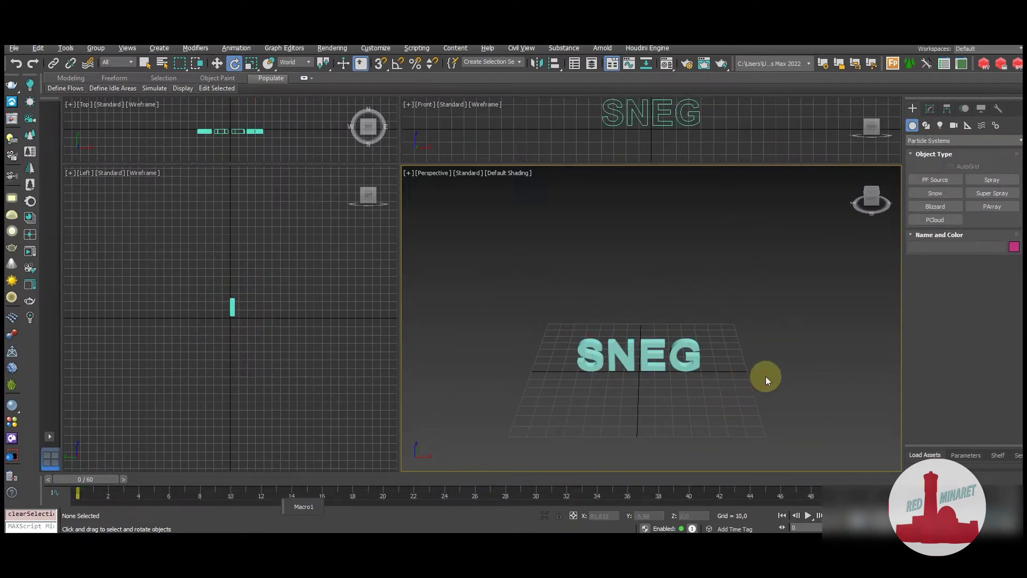
left_click(932, 221)
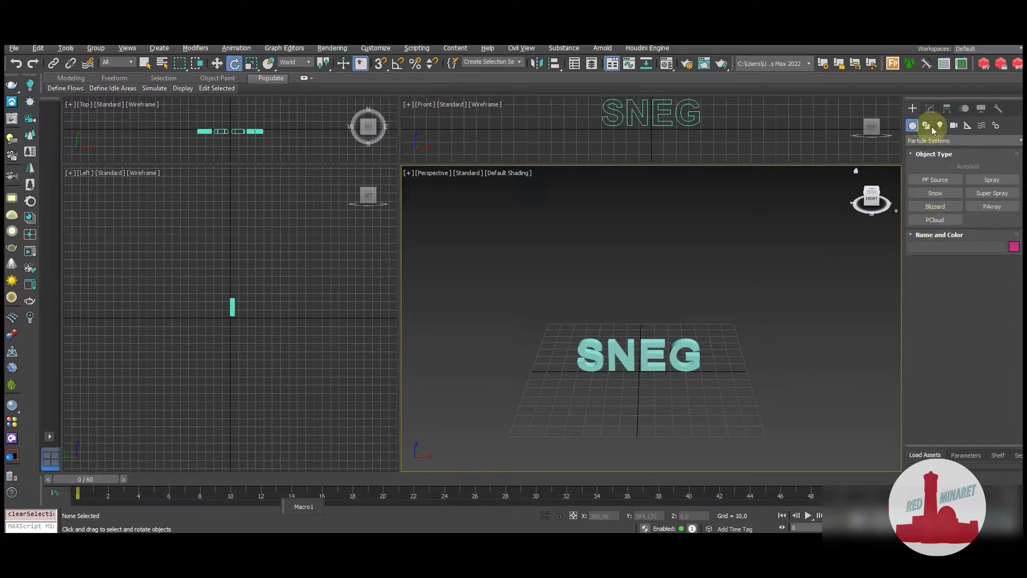
left_click(935, 180)
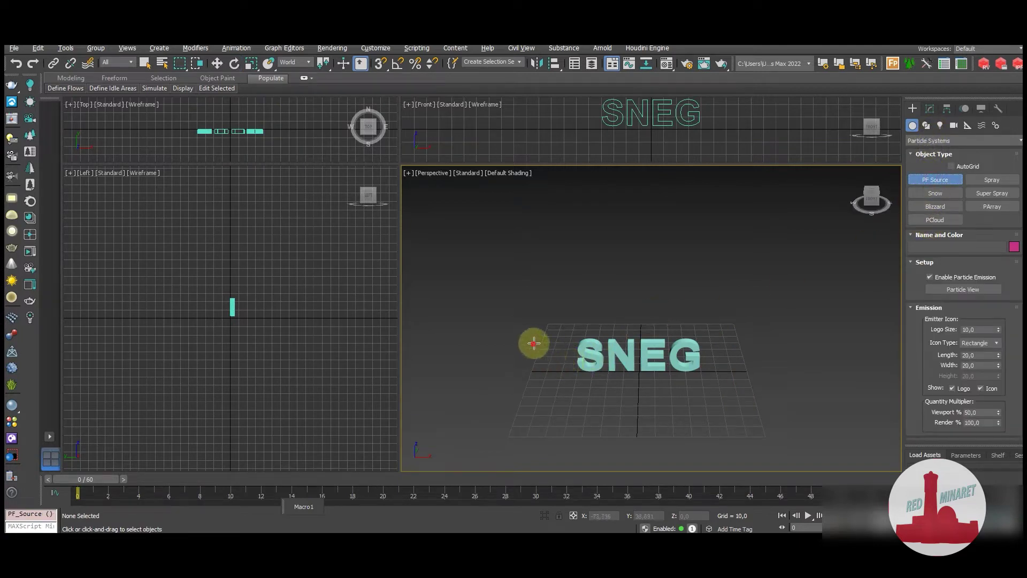
Step: Draw the PF Source 001 emitter across the letters and raise it about 54 units above them
left_click_drag(534, 342, 743, 377)
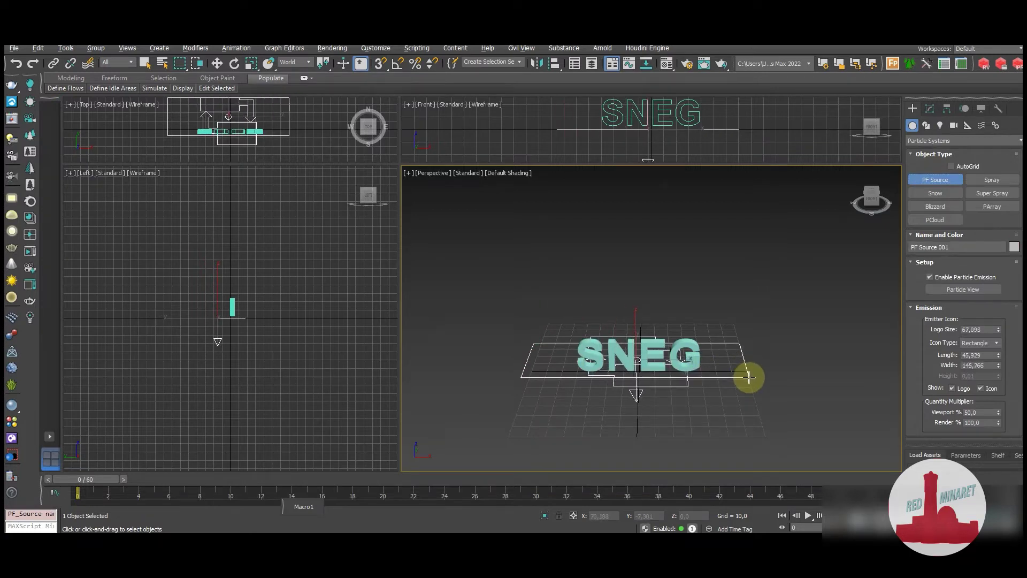
key("e")
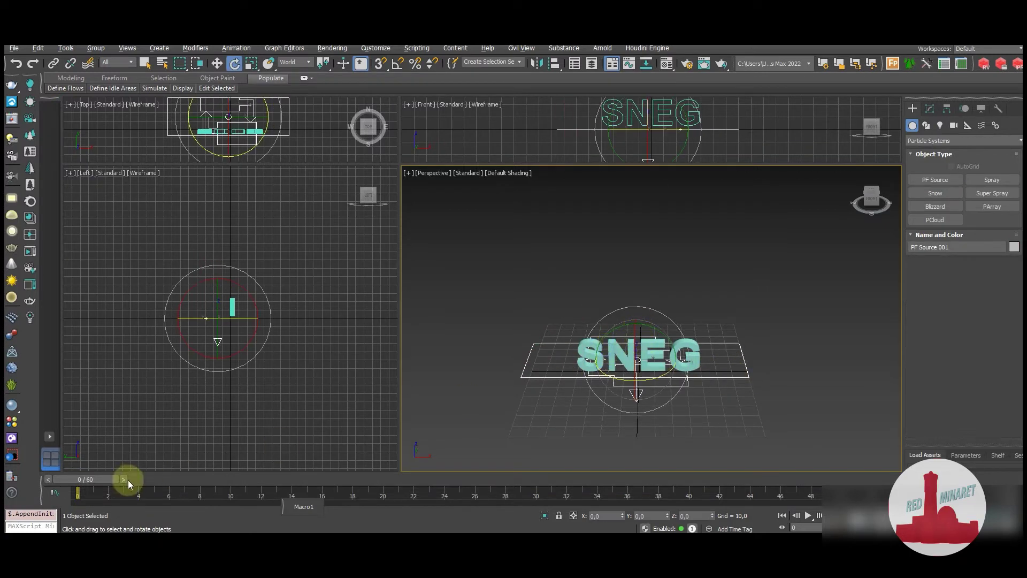
left_click_drag(100, 479, 160, 480)
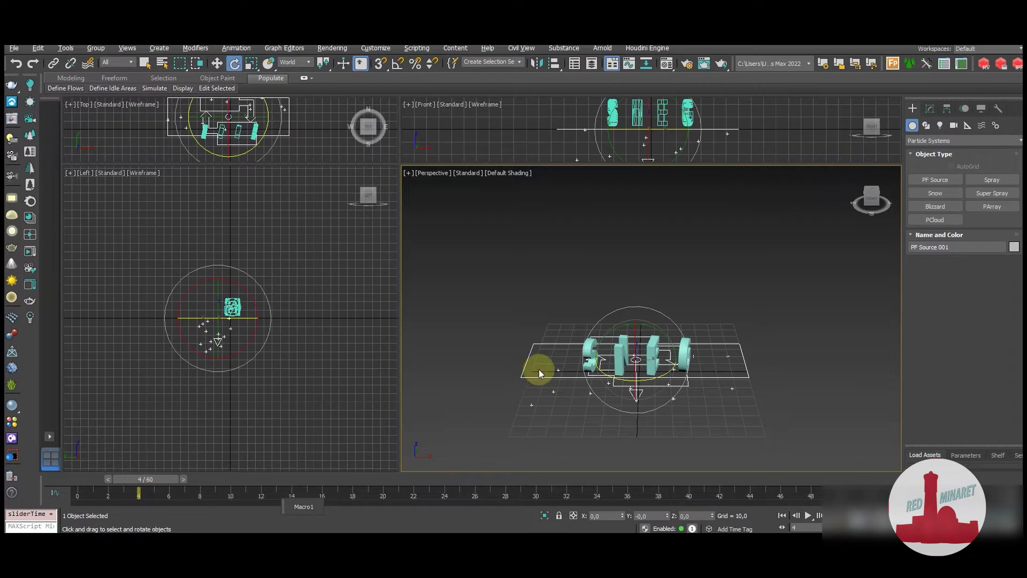
key("w")
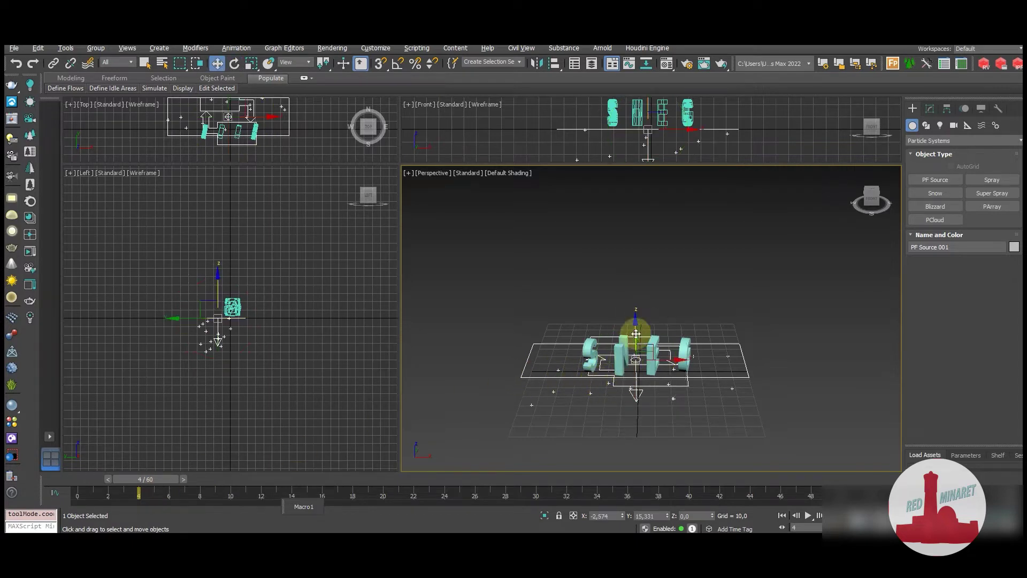
left_click_drag(635, 320, 639, 247)
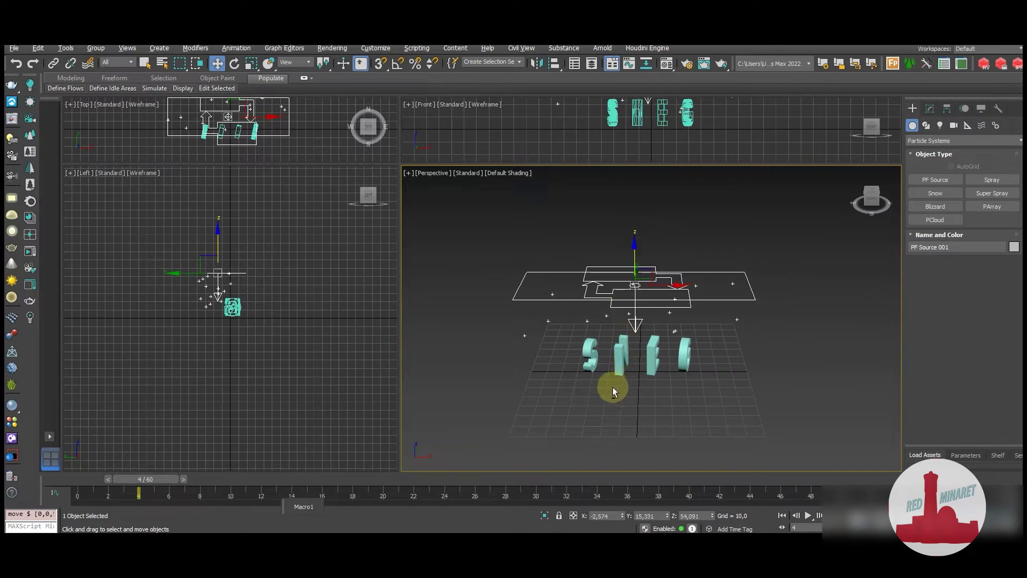
Step: Center PF Source 001 horizontally above the SNEG letters
mouse_move(612, 387)
middle_mouse_down("alt")
mouse_move(672, 363)
mouse_move(676, 390)
middle_mouse_up("alt")
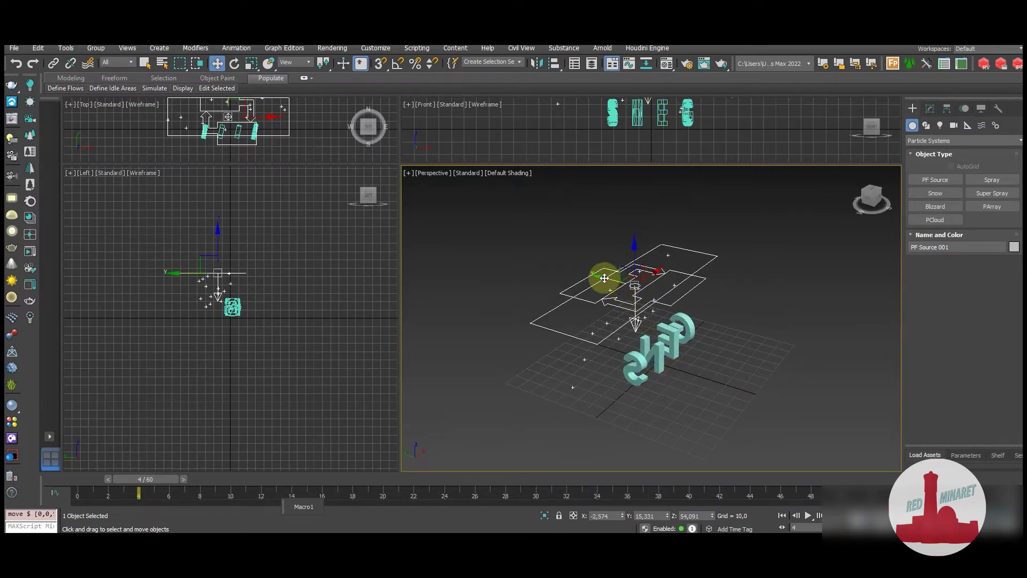
left_click_drag(601, 275, 632, 292)
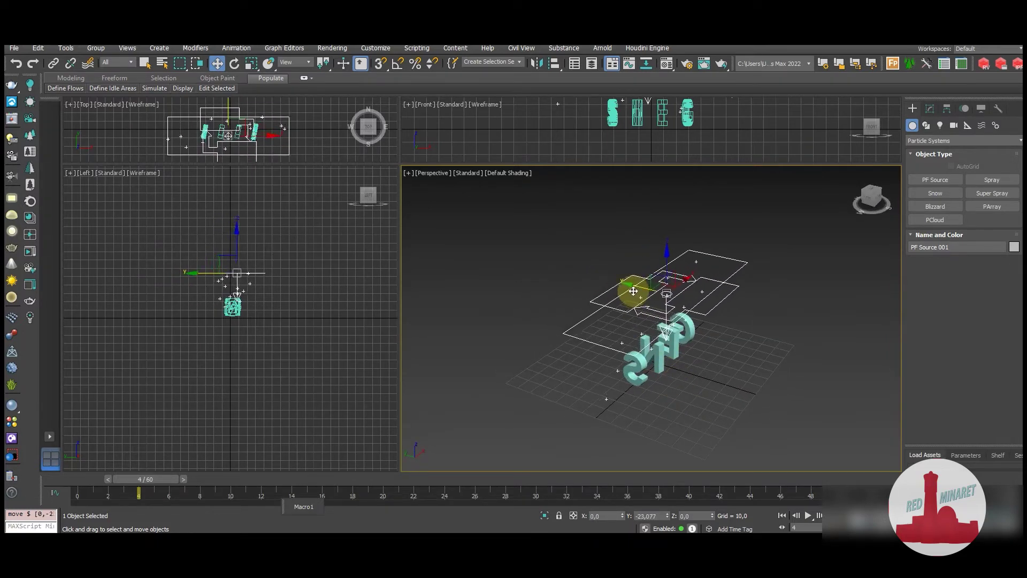
middle_click_drag(713, 392, 641, 365, "alt")
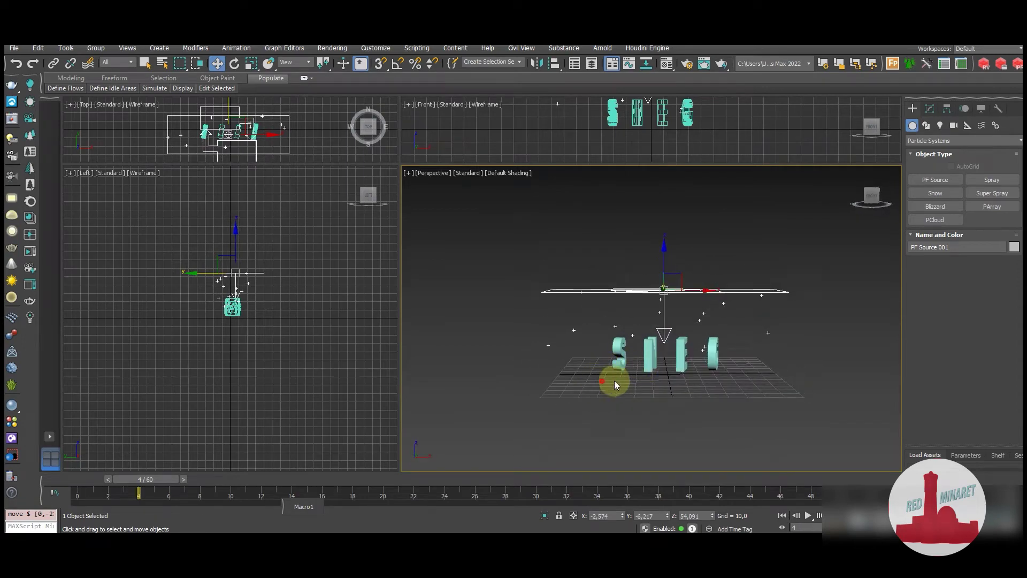
Step: Shift the four letters' rotation keys 29 frames later and reselect PF Source 001 for editing
left_click_drag(597, 332, 724, 364)
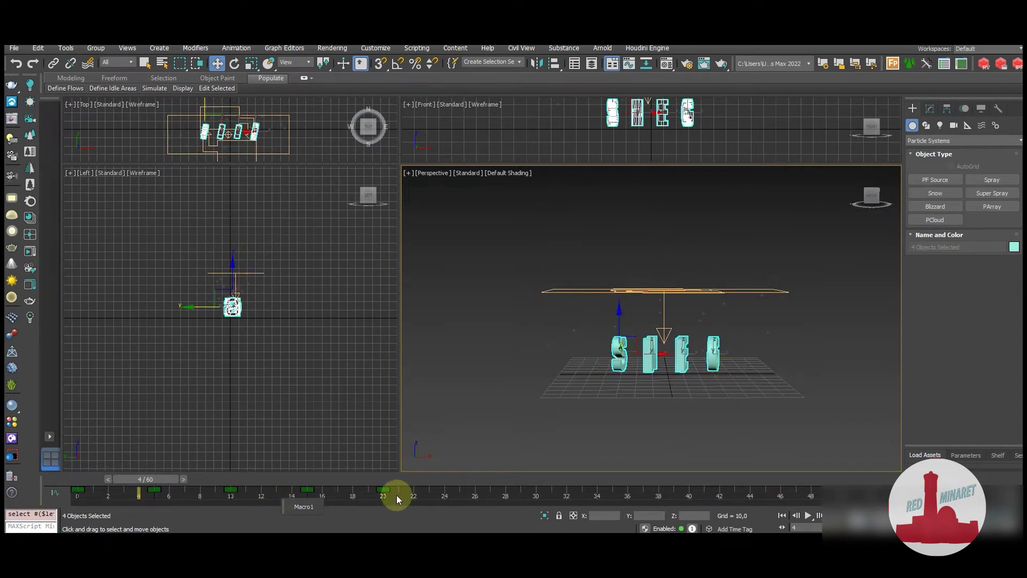
mouse_move(413, 497)
left_mouse_down()
mouse_move(73, 494)
mouse_move(627, 510)
mouse_move(615, 510)
left_mouse_up()
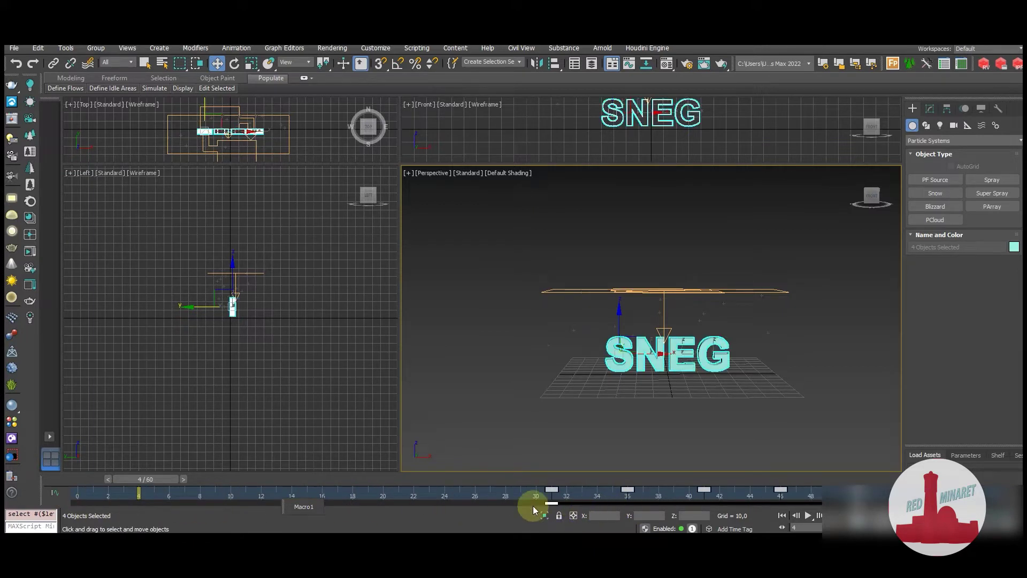
mouse_move(271, 480)
left_mouse_down()
mouse_move(452, 486)
mouse_move(236, 479)
left_mouse_up()
left_click_drag(757, 337, 765, 365)
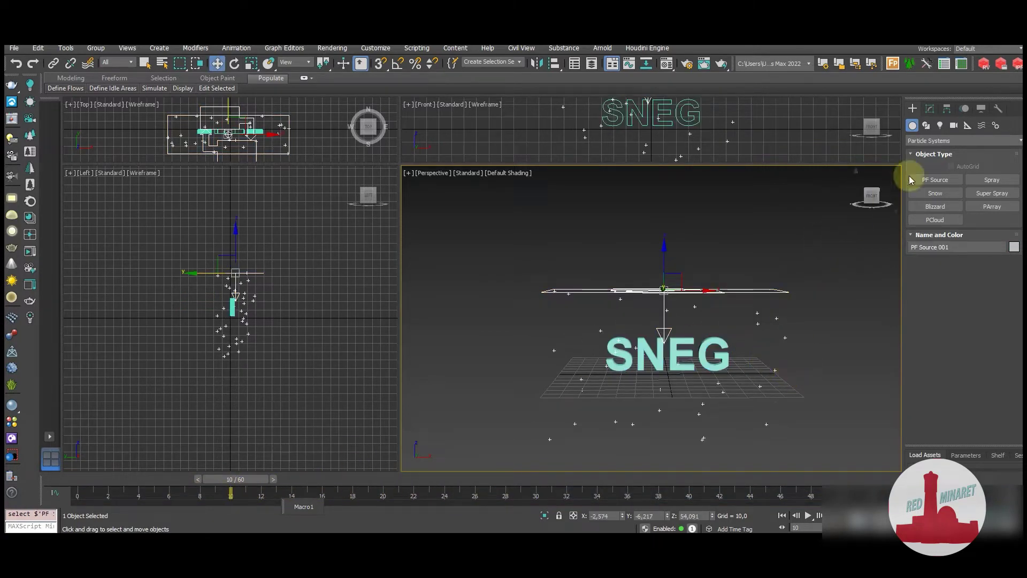
left_click(929, 109)
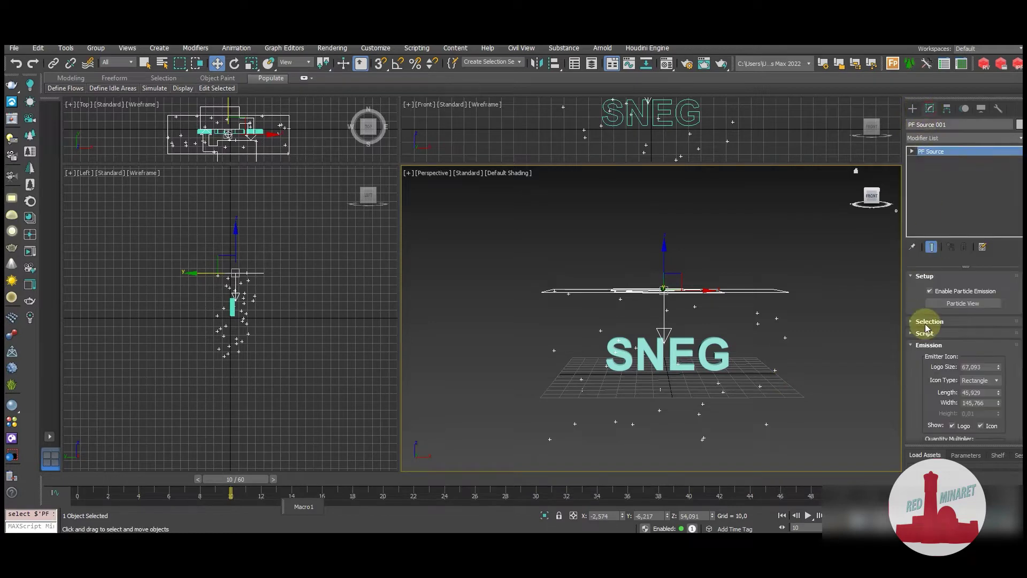
Step: Delete the Speed 001 operator from Event 001 in Particle View, then list the Forces space warps
left_click(968, 308)
middle_click_drag(213, 219, 237, 236)
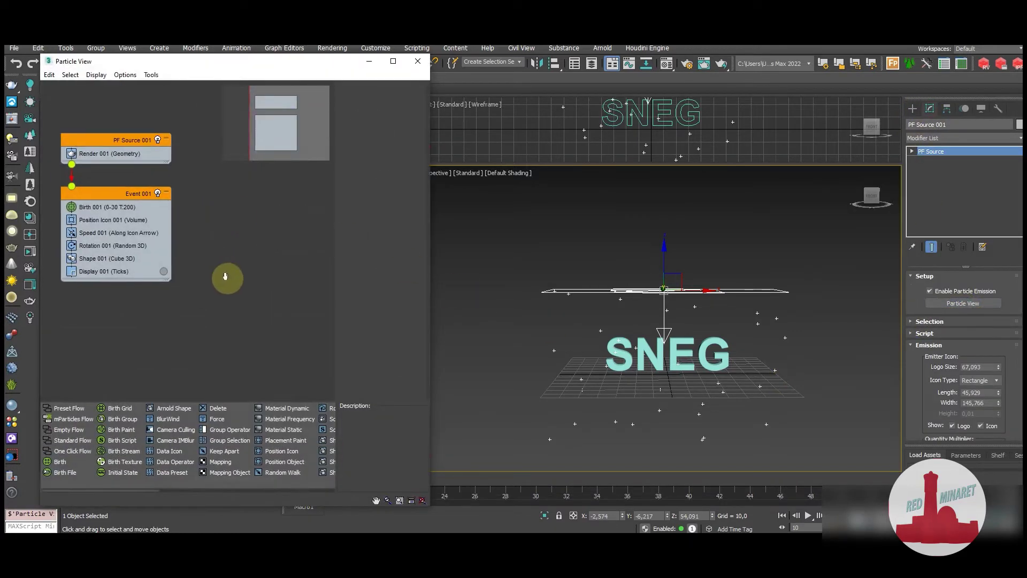
left_click(176, 224)
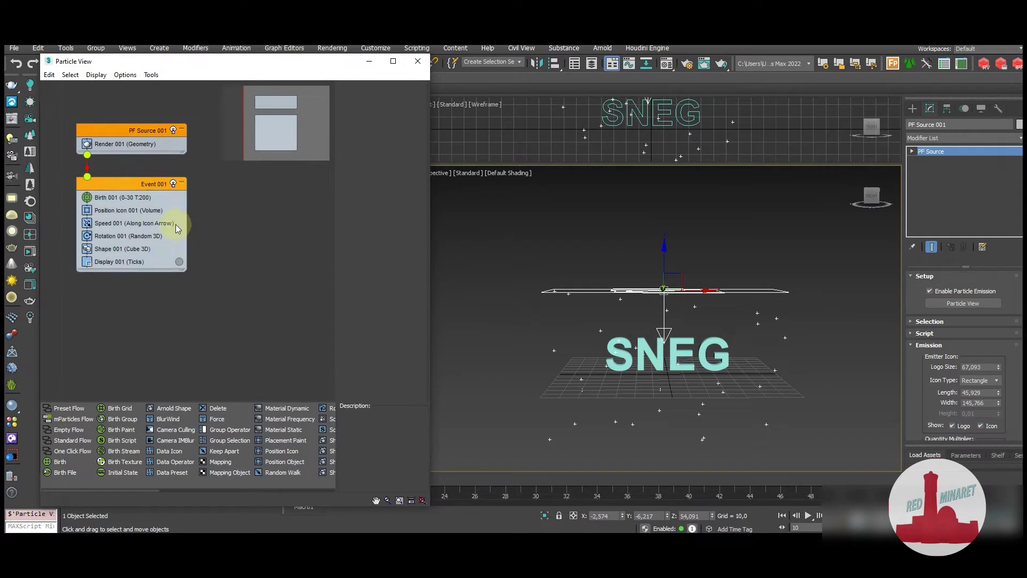
left_click(242, 268)
left_click(162, 242)
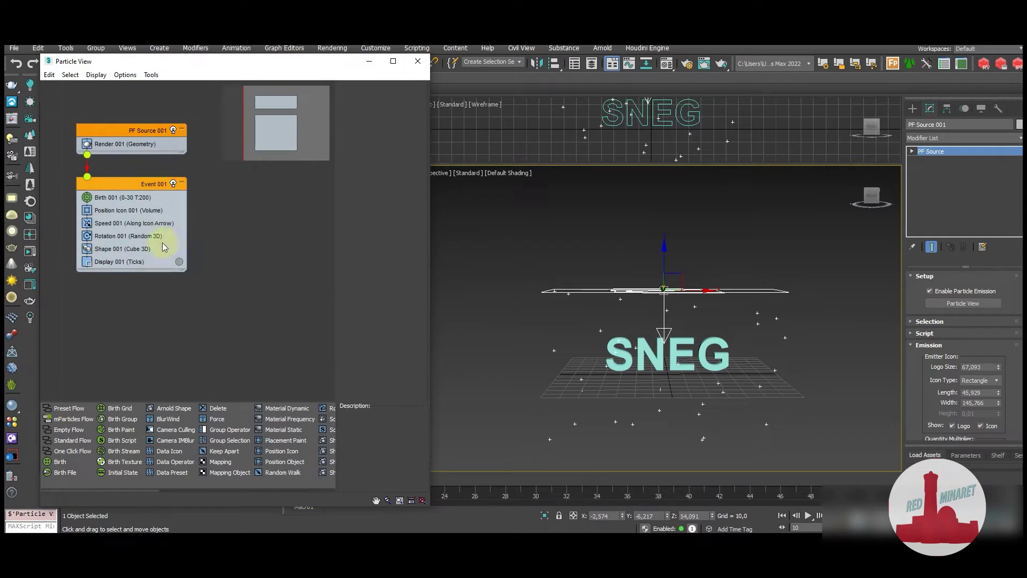
left_click(131, 224)
right_click(125, 223)
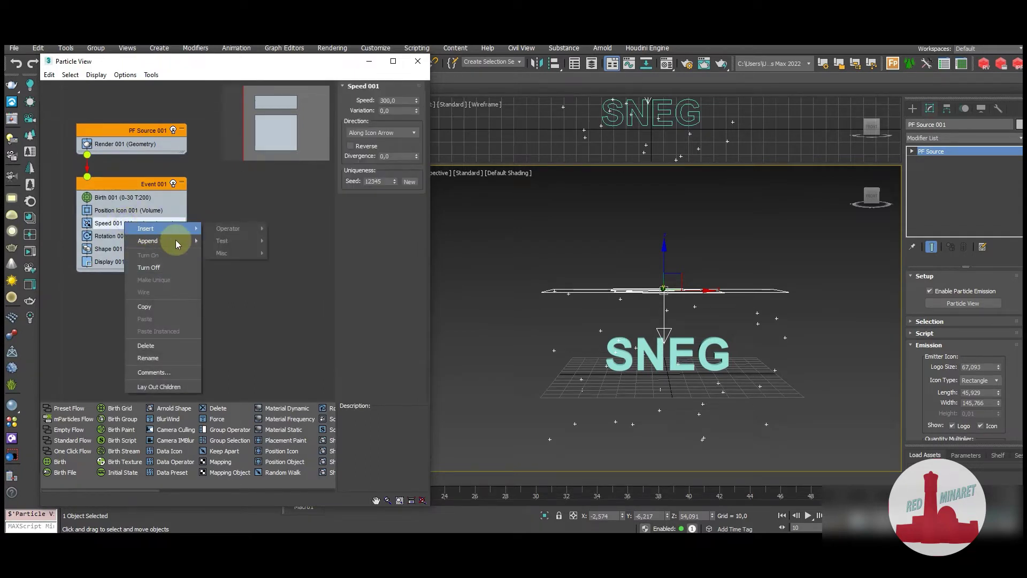
left_click(170, 344)
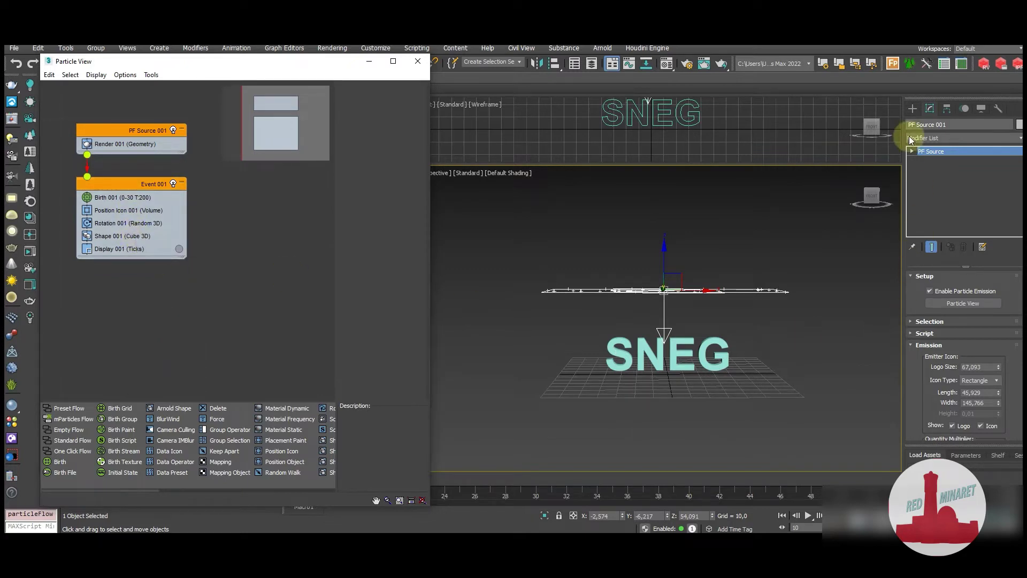
left_click(912, 108)
left_click(981, 125)
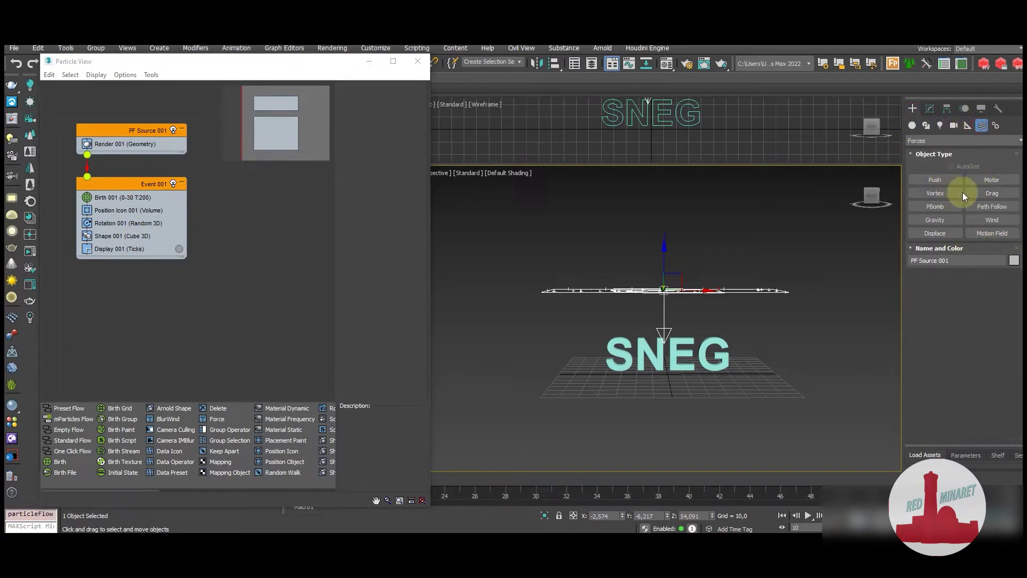
Step: Place a Drag001 force and a Gravity001 force beside the grid
left_click(991, 193)
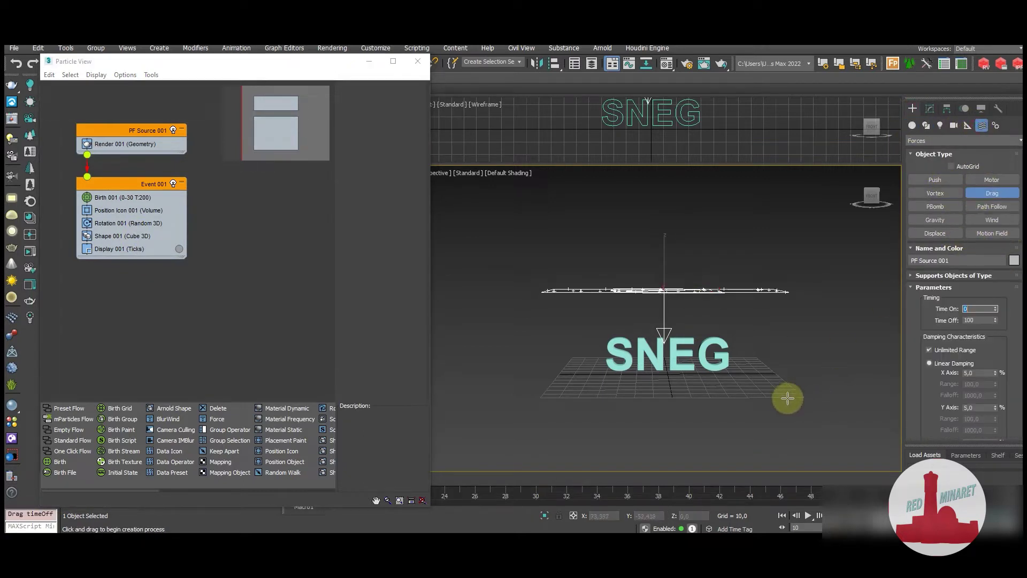
left_click(761, 393)
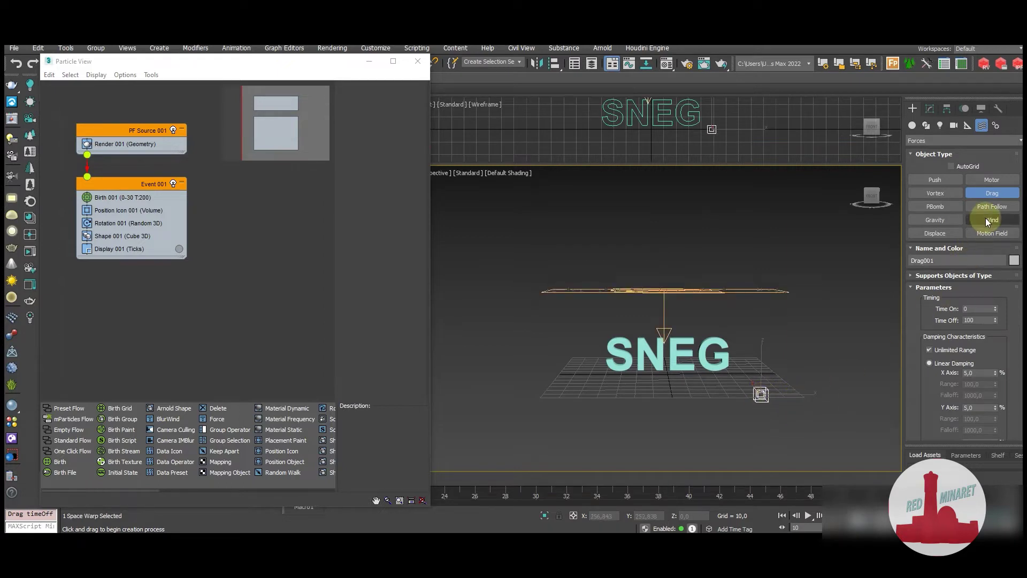
left_click(934, 220)
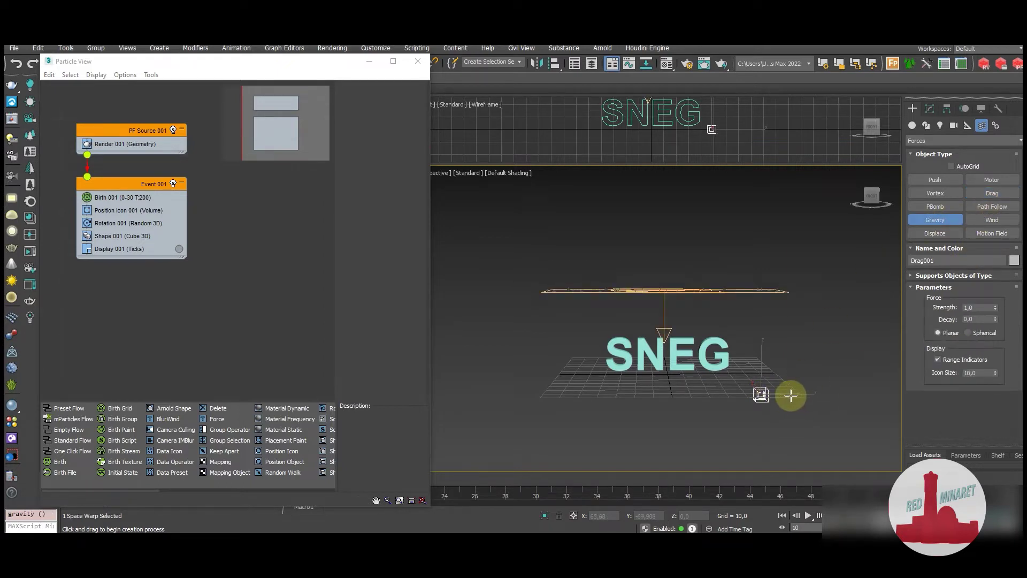
left_click_drag(790, 395, 792, 396)
right_click(724, 412)
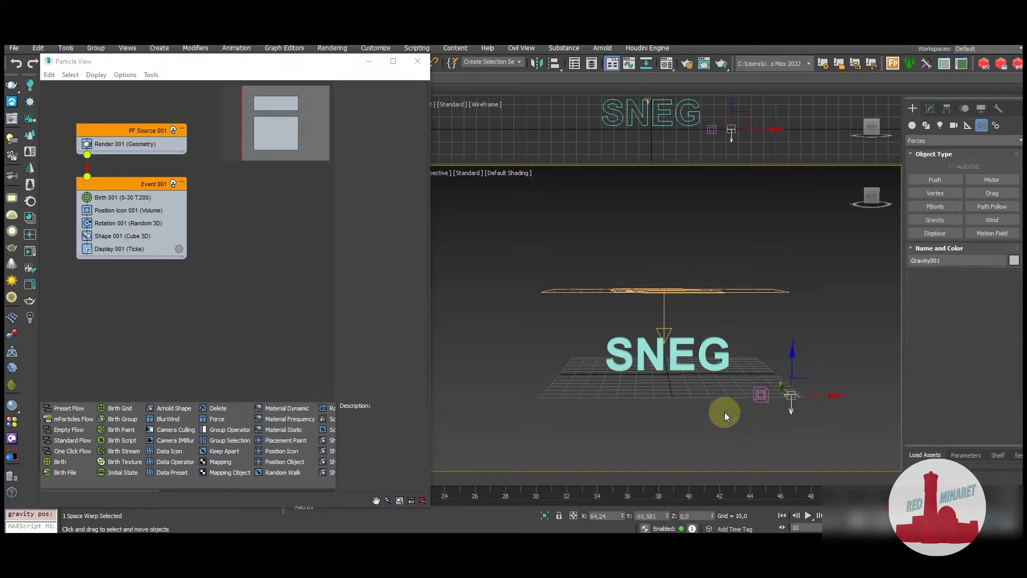
right_click(118, 223)
mouse_move(221, 237)
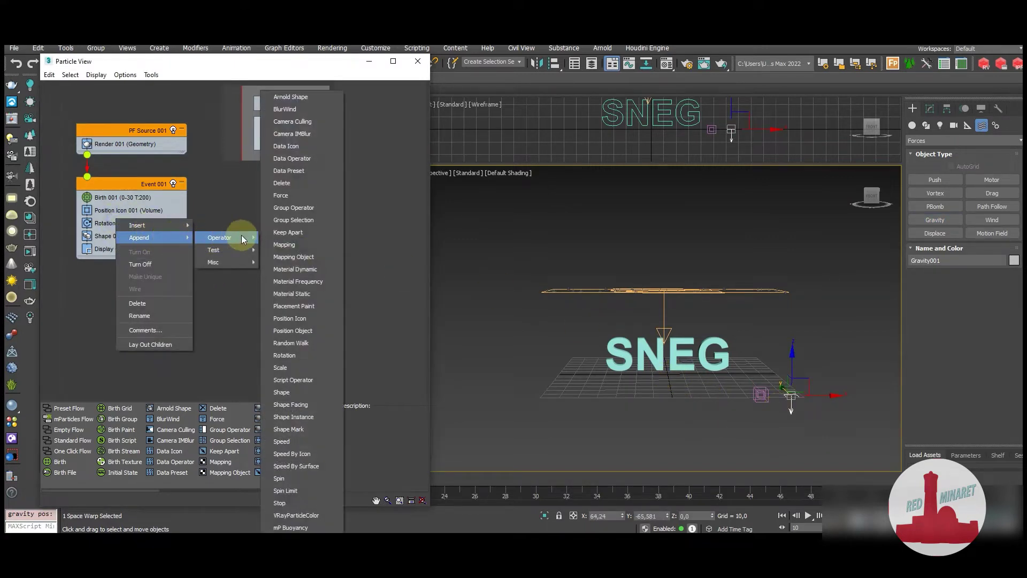
Step: Append a Force 001 operator to Event 001 applying Gravity001 and Drag001
left_click(281, 196)
left_click(123, 261)
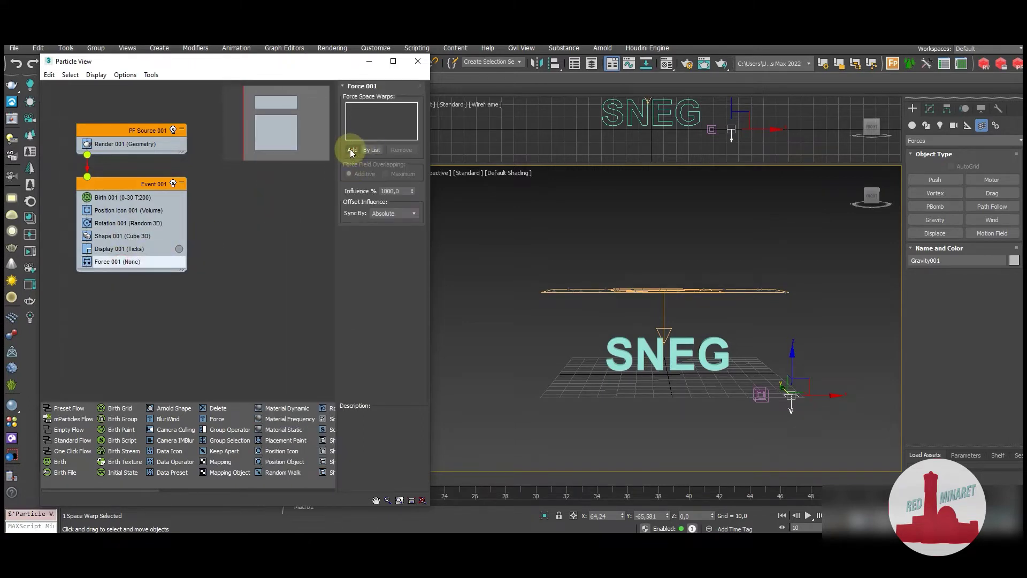
left_click(351, 150)
left_click(791, 397)
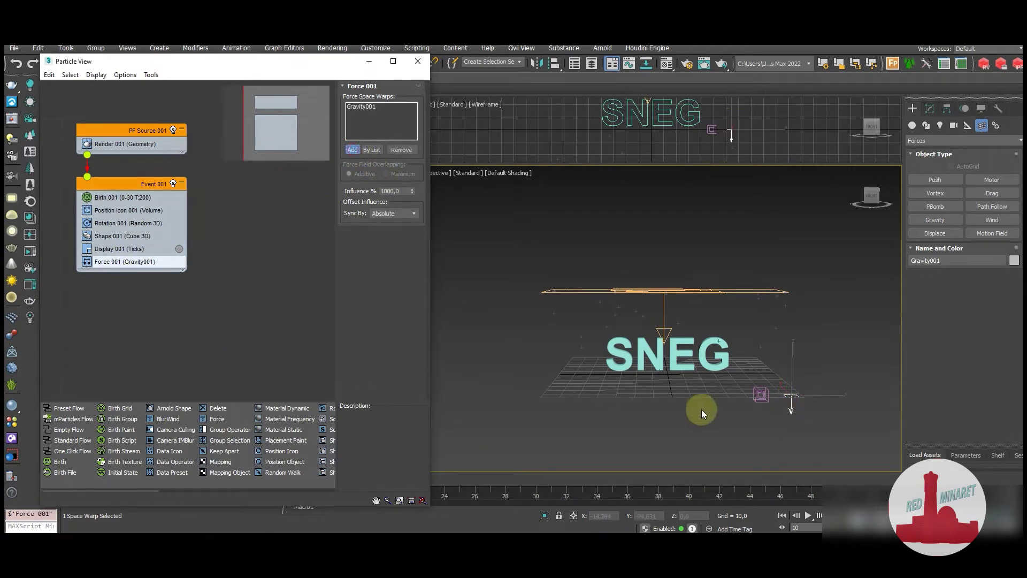
left_click(761, 394)
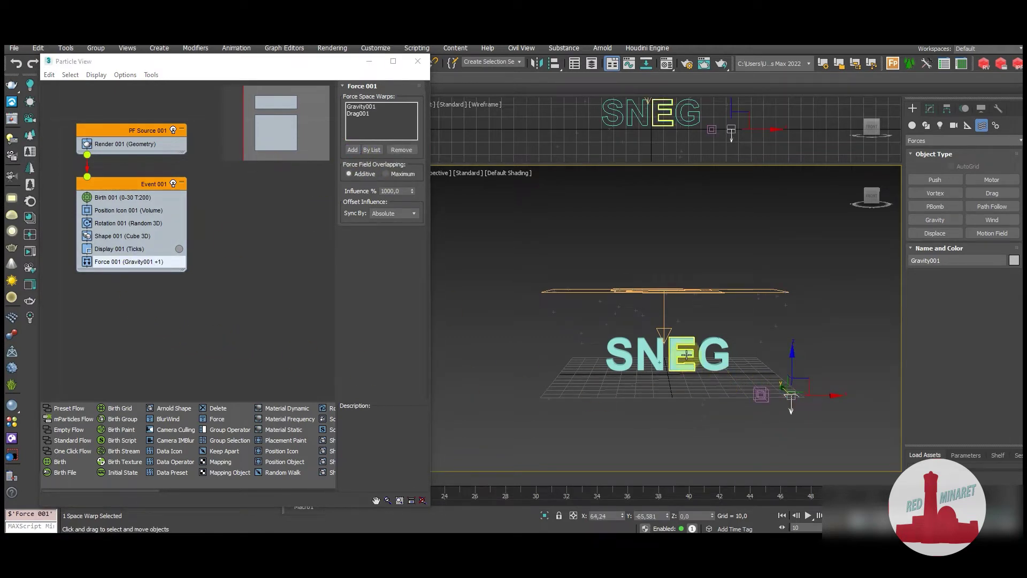
Step: Move PF Source 001 higher along Z above the SNEG letters
right_click(530, 336)
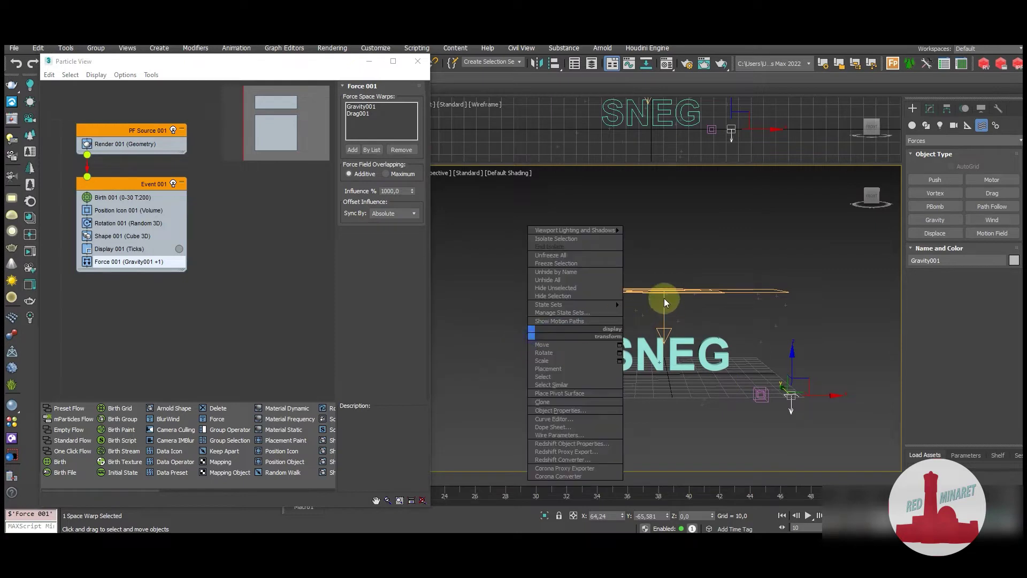
left_click(556, 347)
left_click(676, 289)
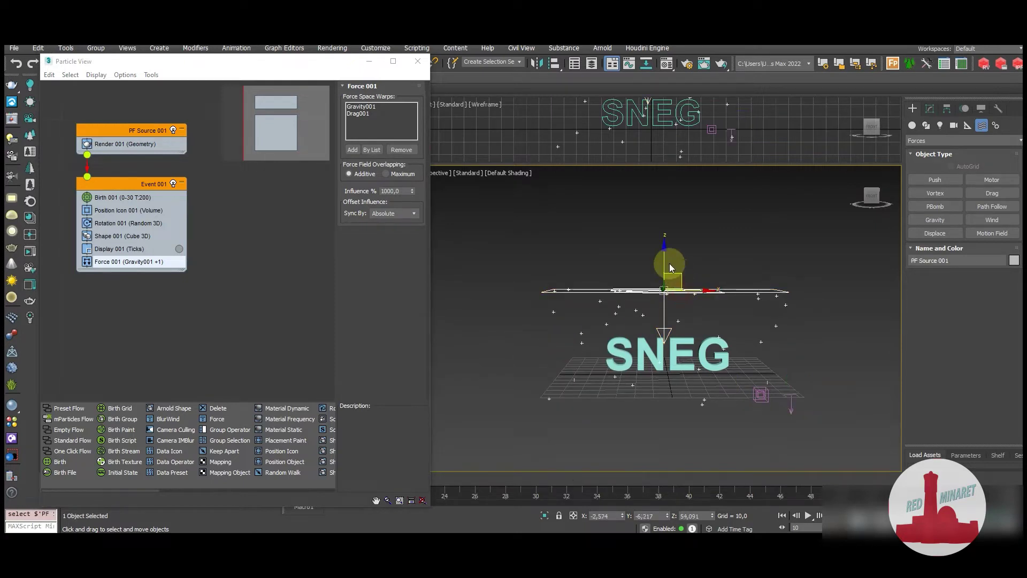
left_click_drag(663, 252, 663, 220)
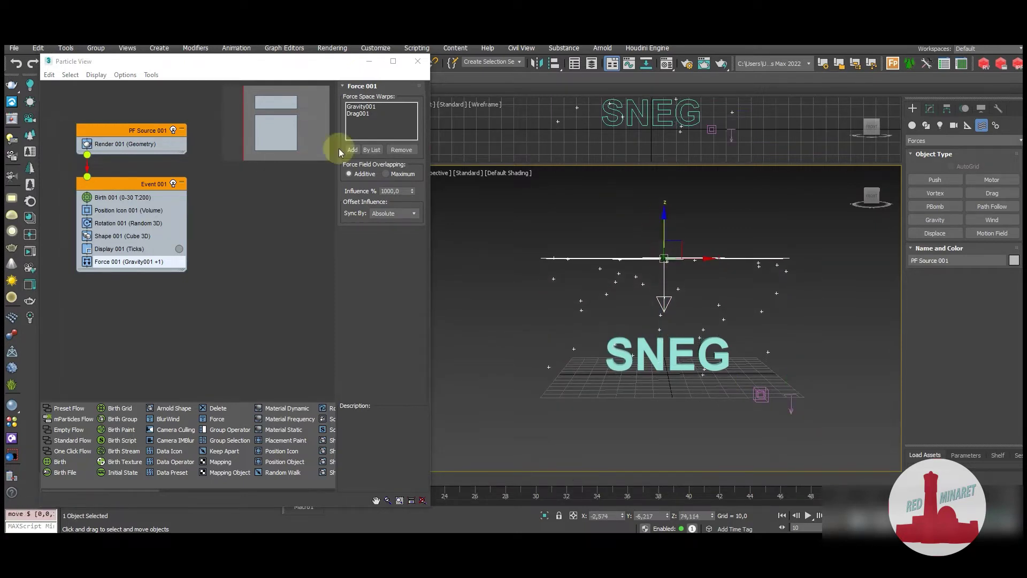
left_click(138, 197)
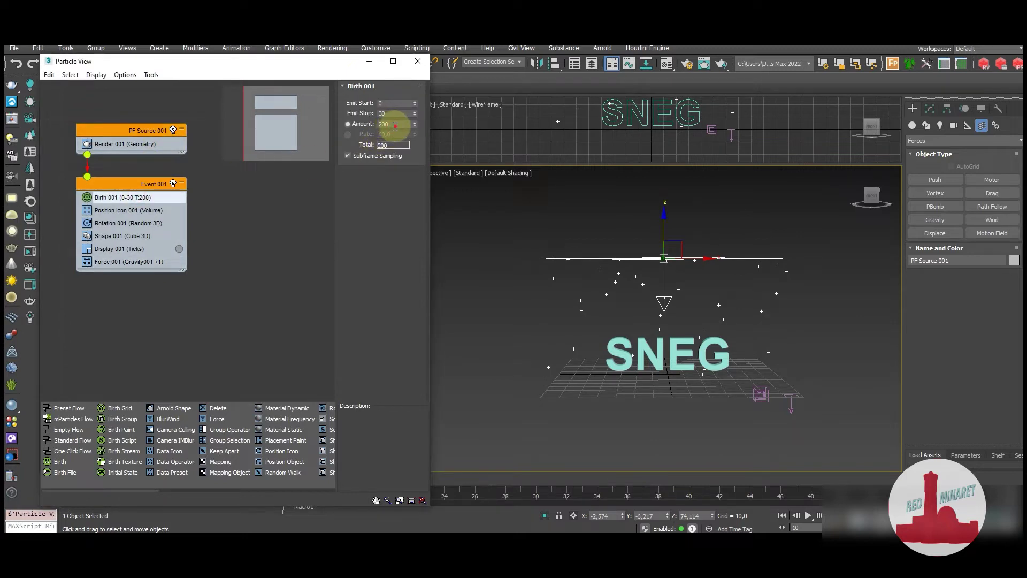
Step: Set the Birth 001 particle amount to 1500 and scrub the timeline to preview the snowfall
double_click(395, 124)
type("15")
key("Return")
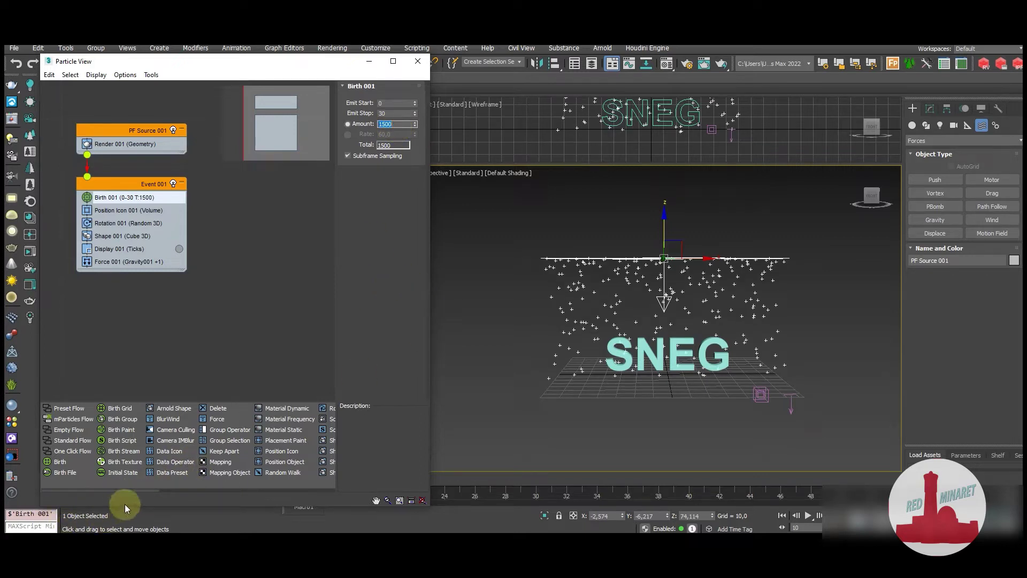
mouse_move(148, 505)
left_mouse_down()
mouse_move(156, 470)
mouse_move(322, 509)
mouse_move(187, 515)
left_mouse_up()
left_click(182, 480)
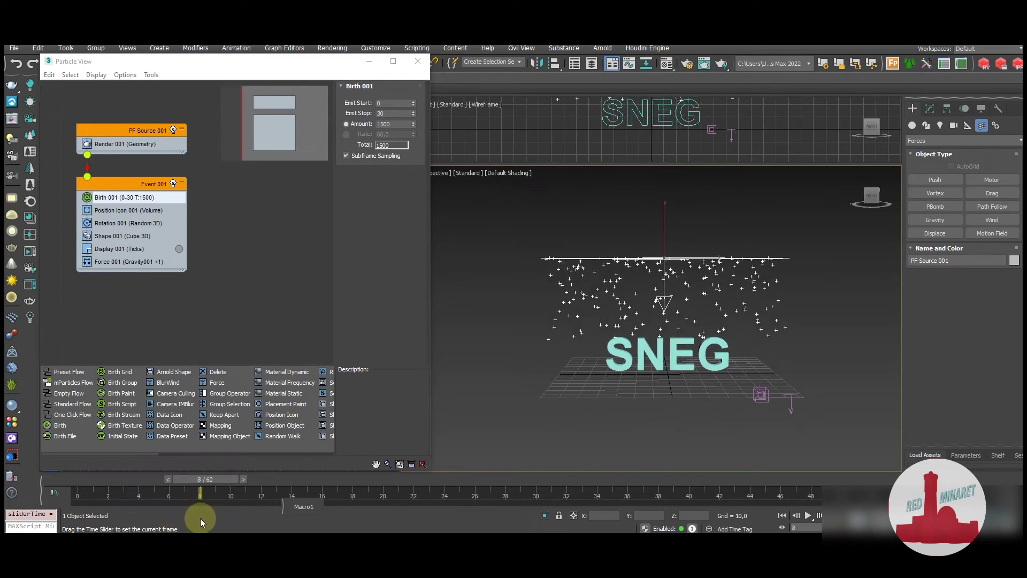
left_click_drag(200, 517, 484, 515)
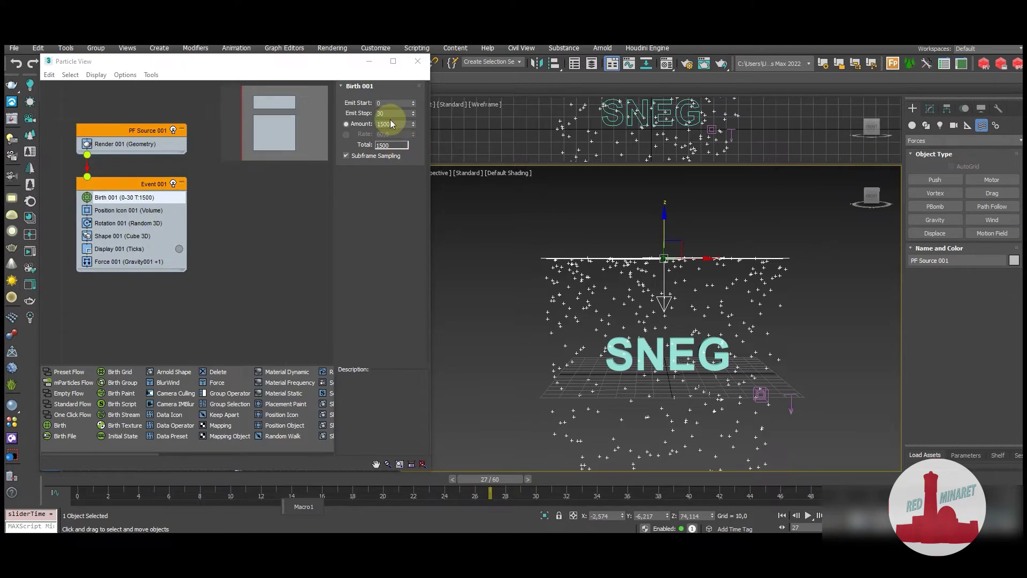
left_click_drag(493, 478, 717, 490)
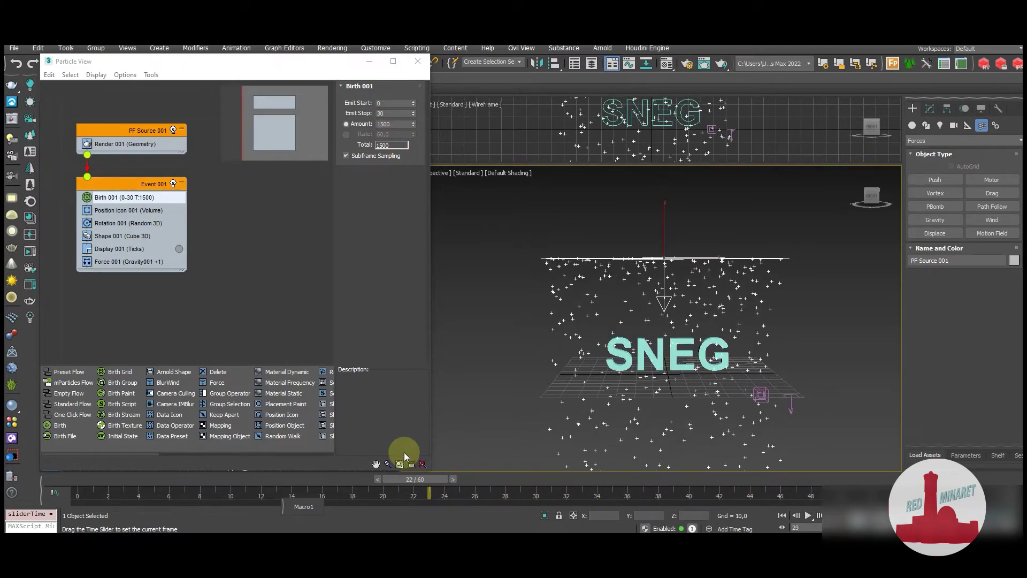
left_click_drag(718, 490, 406, 453)
Step: Set Emit Stop to frame 20 and replay the snowfall from frame 0
left_click(389, 113)
type("20")
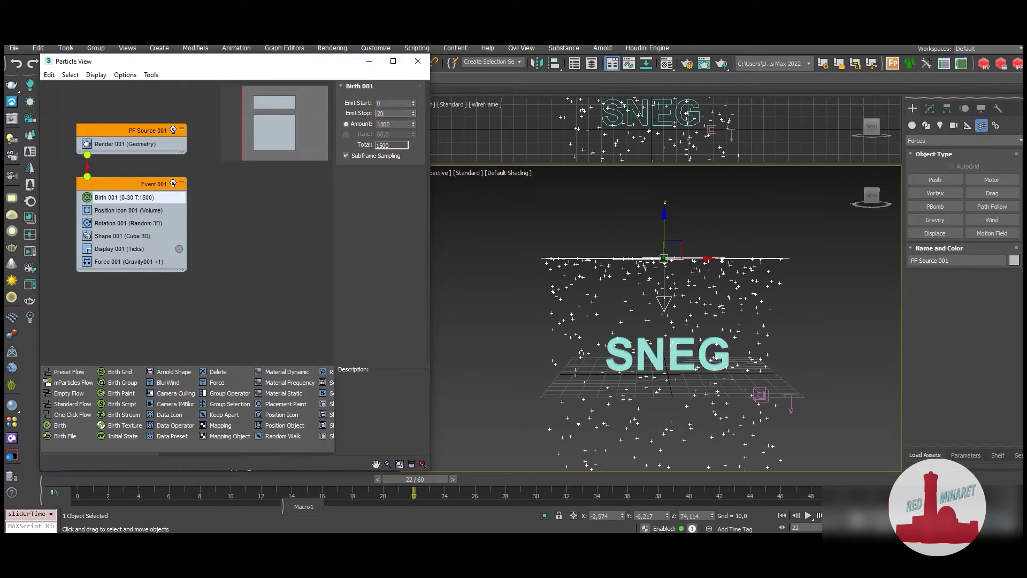
key("Return")
left_click_drag(68, 481, 517, 496)
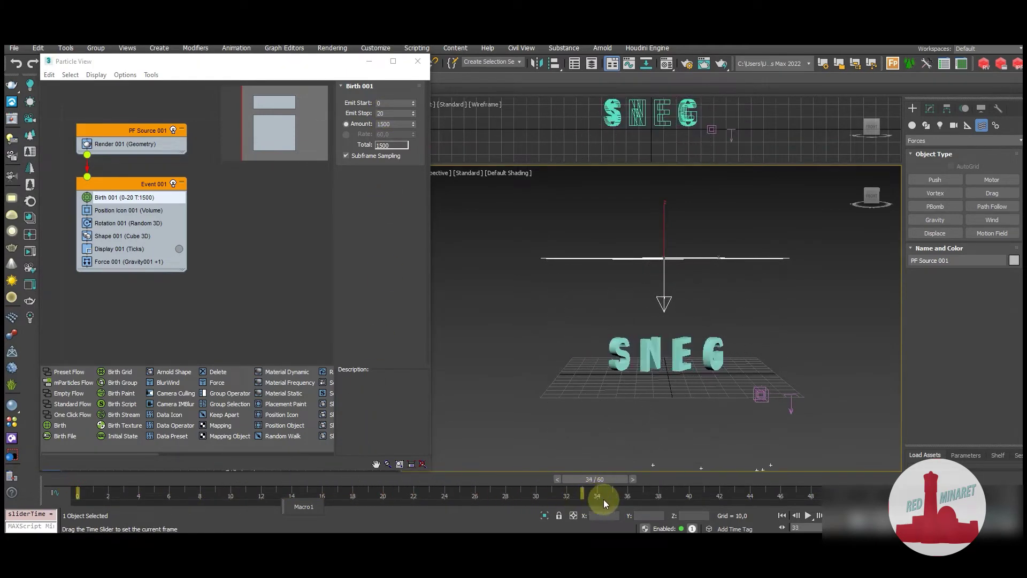
left_click_drag(518, 493, 259, 495)
key("Home")
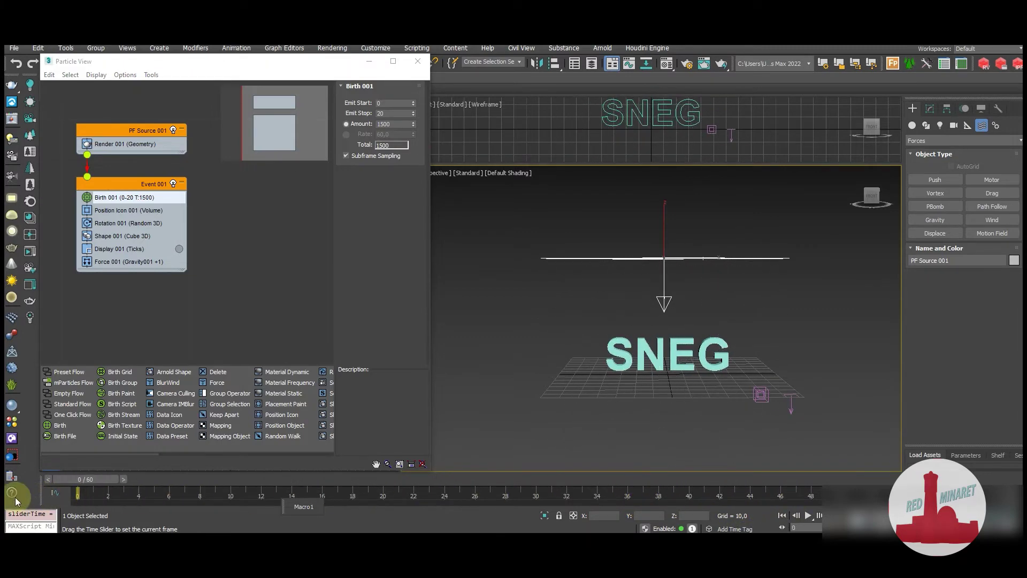
Step: Draw a Deflector001 plane deflector above the SNEG letters
left_click(962, 142)
left_click(961, 151)
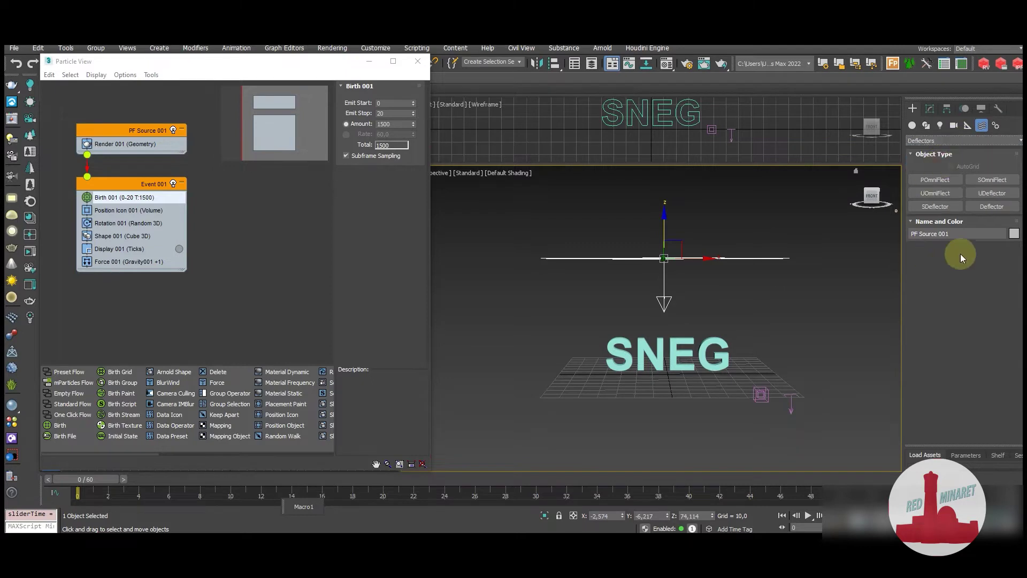
left_click(990, 208)
mouse_move(633, 381)
middle_mouse_down("alt")
mouse_move(647, 399)
mouse_move(609, 361)
middle_mouse_up("alt")
mouse_move(595, 344)
left_mouse_down()
mouse_move(771, 364)
mouse_move(692, 360)
mouse_move(662, 314)
mouse_move(664, 292)
left_mouse_up()
key("w")
Step: Scale the deflector wider in X and deeper in Y to cover the letters
mouse_move(676, 385)
middle_mouse_down("alt")
mouse_move(682, 356)
mouse_move(753, 375)
mouse_move(684, 368)
mouse_move(688, 325)
middle_mouse_up("alt")
key("r")
left_click_drag(630, 328, 594, 328)
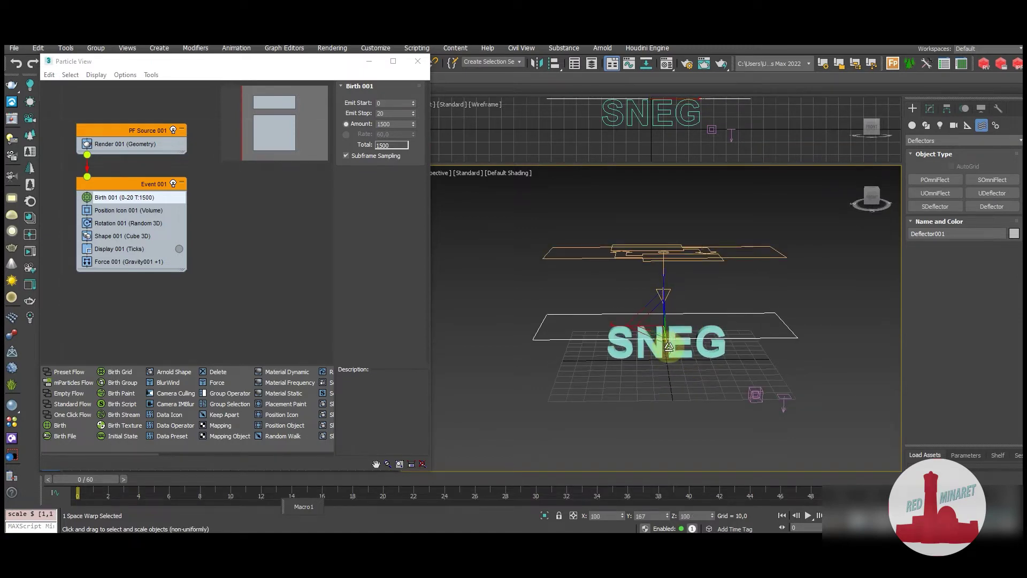
left_click_drag(656, 313, 650, 380)
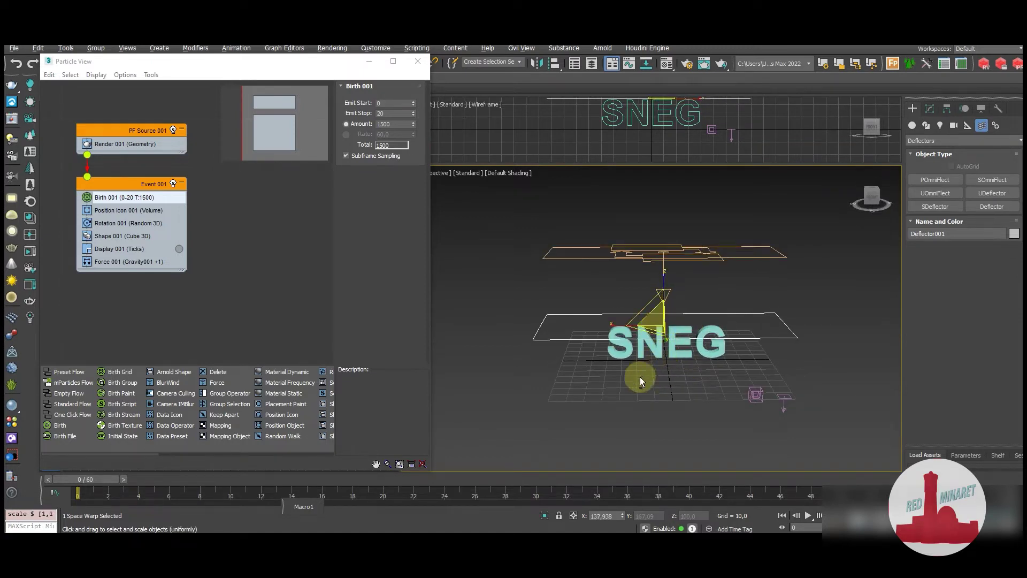
right_click(110, 259)
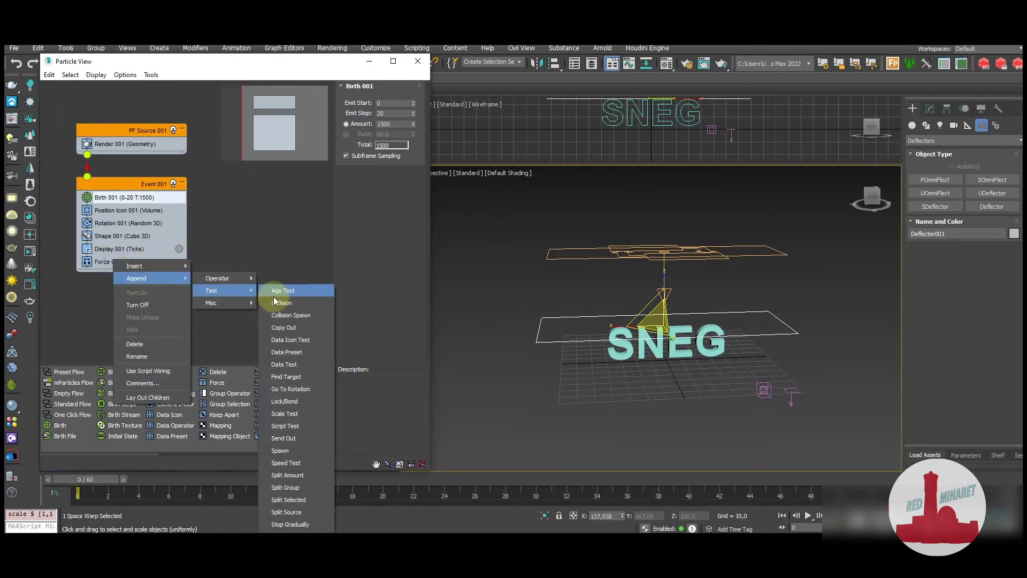
Step: Append a Collision 001 test to Event 001 using Deflector001 and preview the hits
left_click(272, 295)
left_click(151, 275)
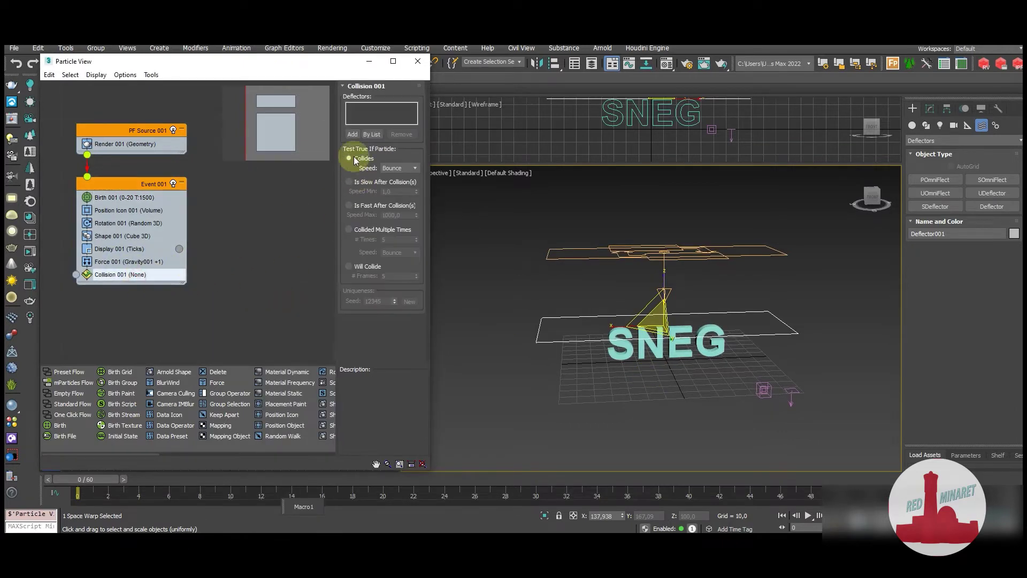
left_click(353, 136)
left_click(551, 341)
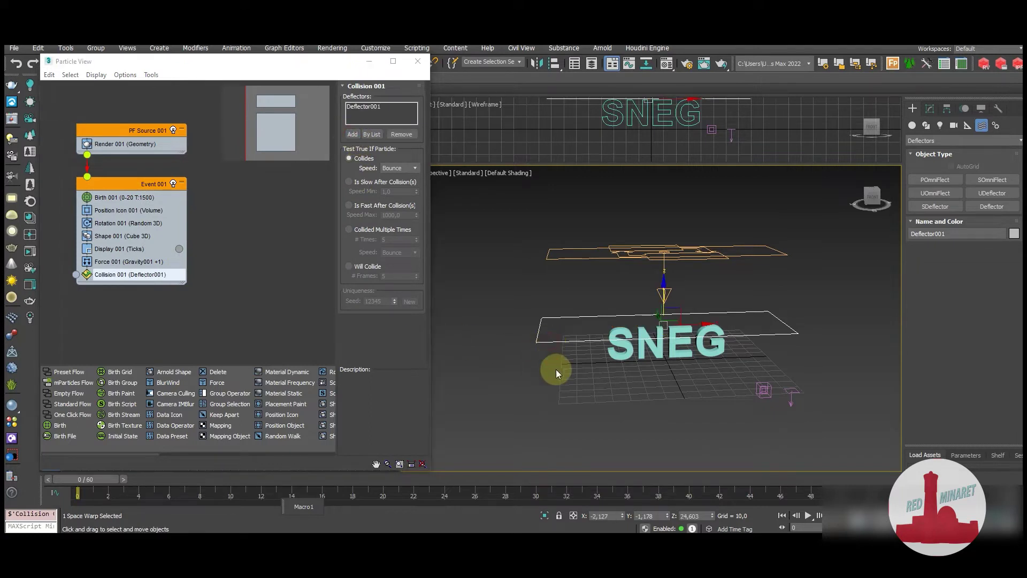
left_click_drag(75, 479, 261, 496)
Step: Set the Display 001 particle colour to bright green and scrub to check it
left_click(179, 249)
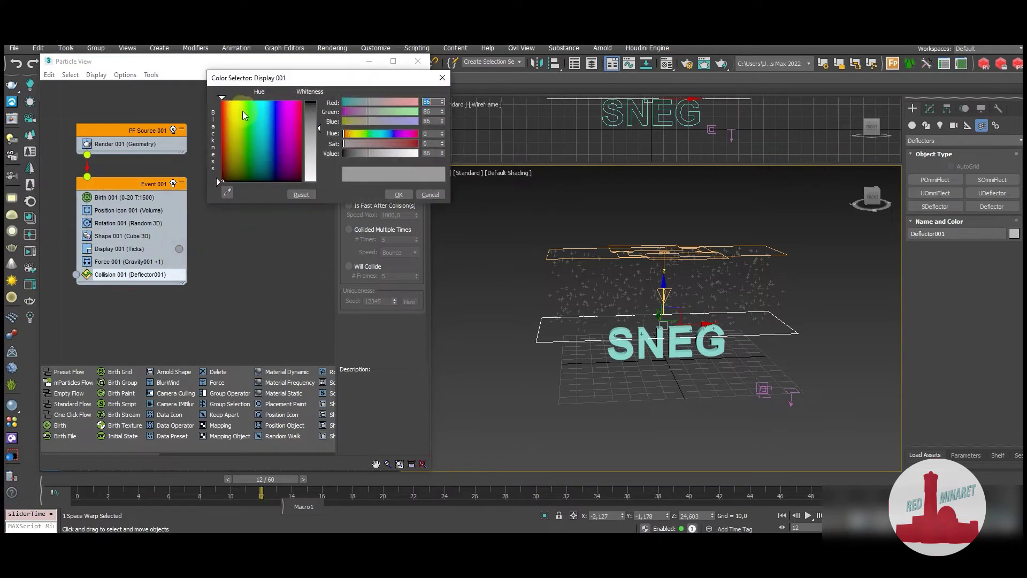
left_click(245, 107)
left_click_drag(320, 129, 319, 102)
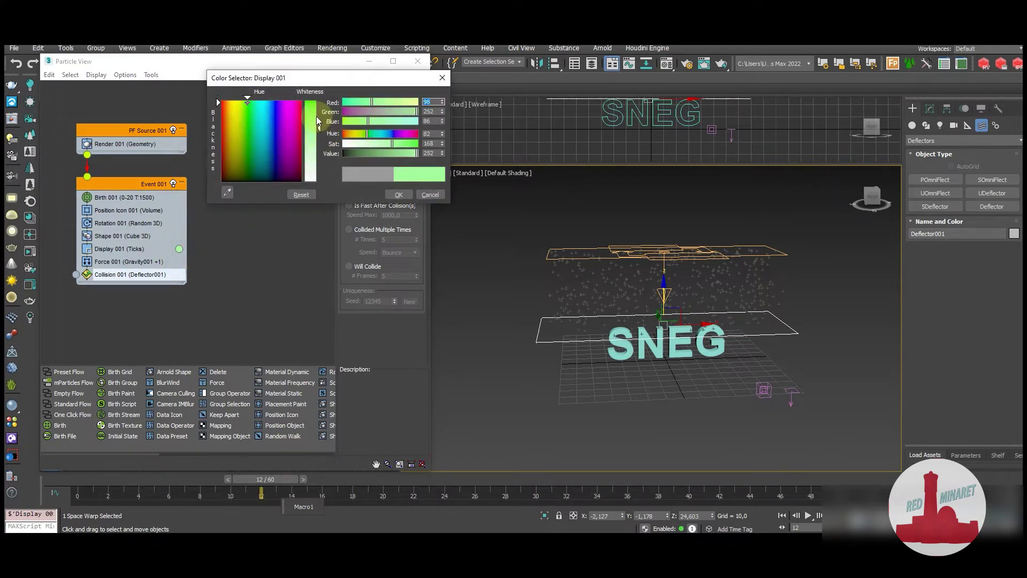
left_click(405, 193)
mouse_move(162, 475)
left_mouse_down()
mouse_move(85, 476)
mouse_move(288, 478)
left_mouse_up()
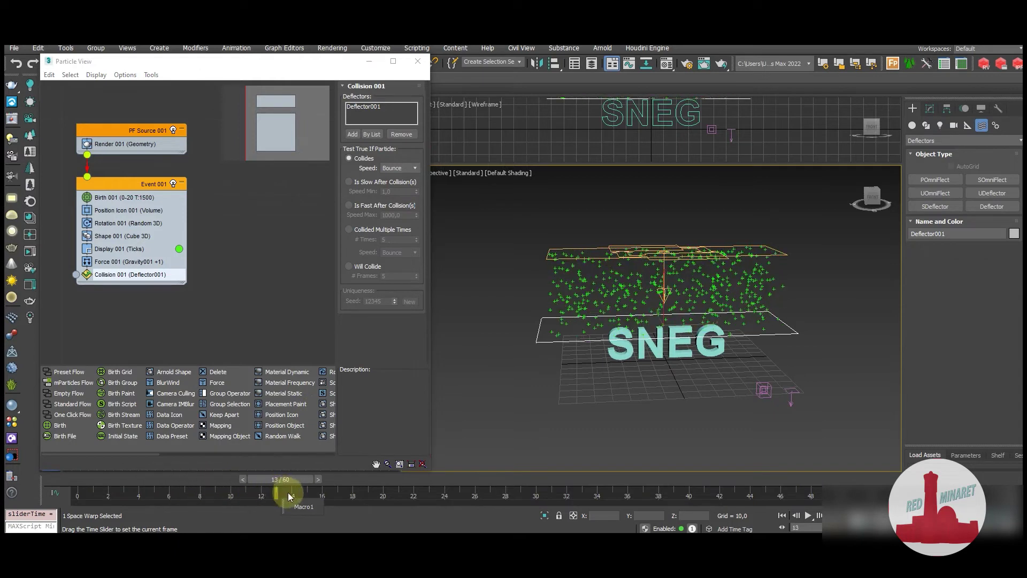
middle_click_drag(190, 320, 188, 268)
Step: Create Event 002 with a Position Object operator, wired from Collision 001's output
right_click(165, 266)
mouse_move(201, 300)
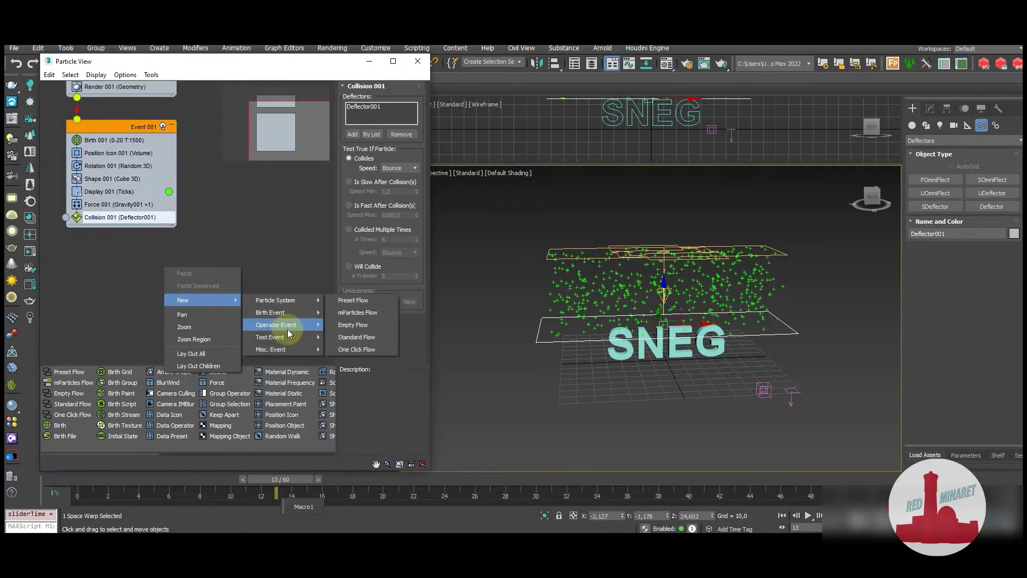
mouse_move(274, 324)
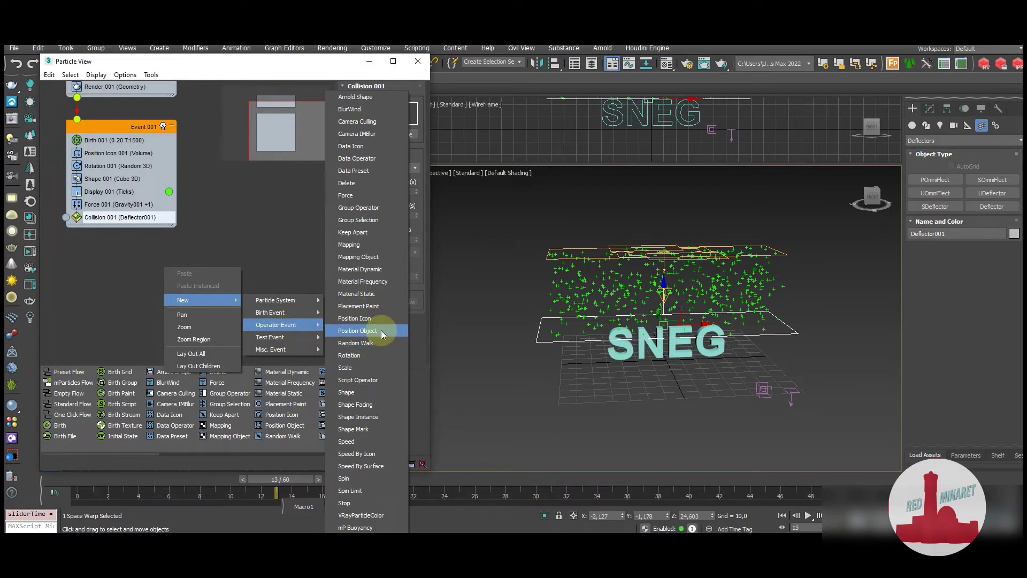
left_click(381, 329)
left_click_drag(208, 289, 214, 309)
left_click_drag(66, 217, 186, 293)
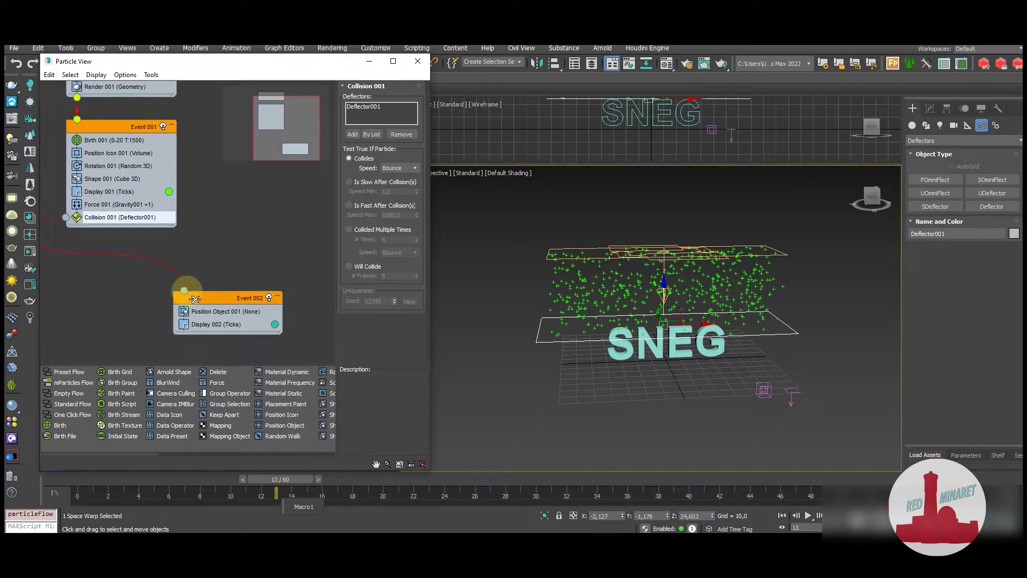
left_click_drag(185, 295, 224, 287)
left_click(224, 300)
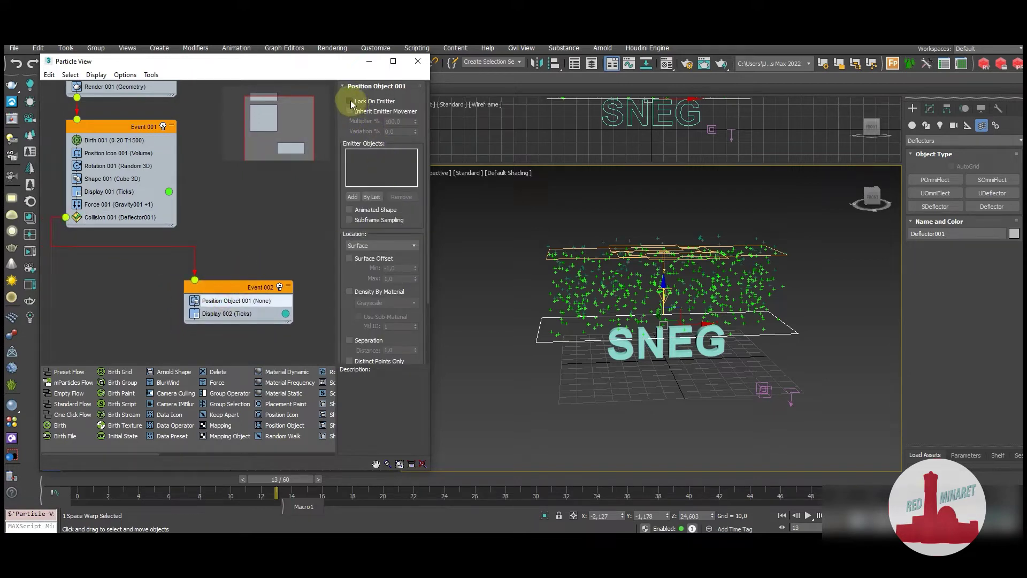
Step: Add letters_001, letters_002, letters_003 and TextPlus001 as emitters with Lock On Emitter enabled
left_click(353, 197)
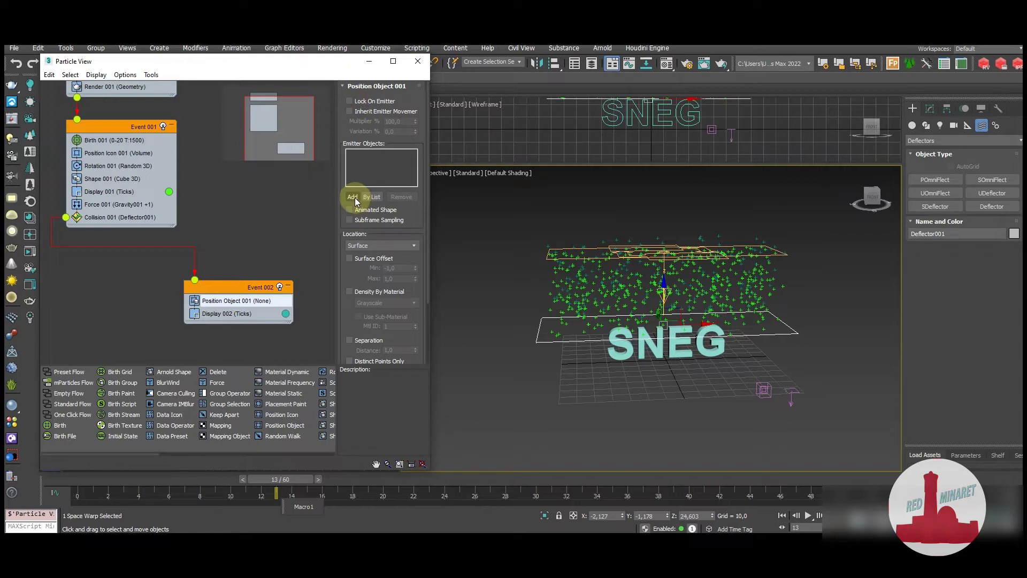
left_click(626, 357)
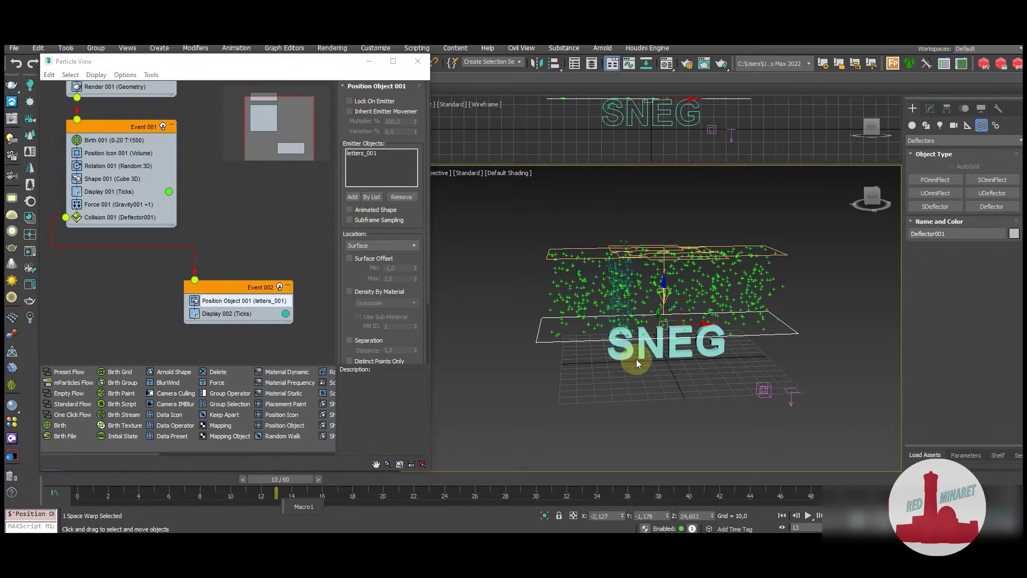
left_click(352, 198)
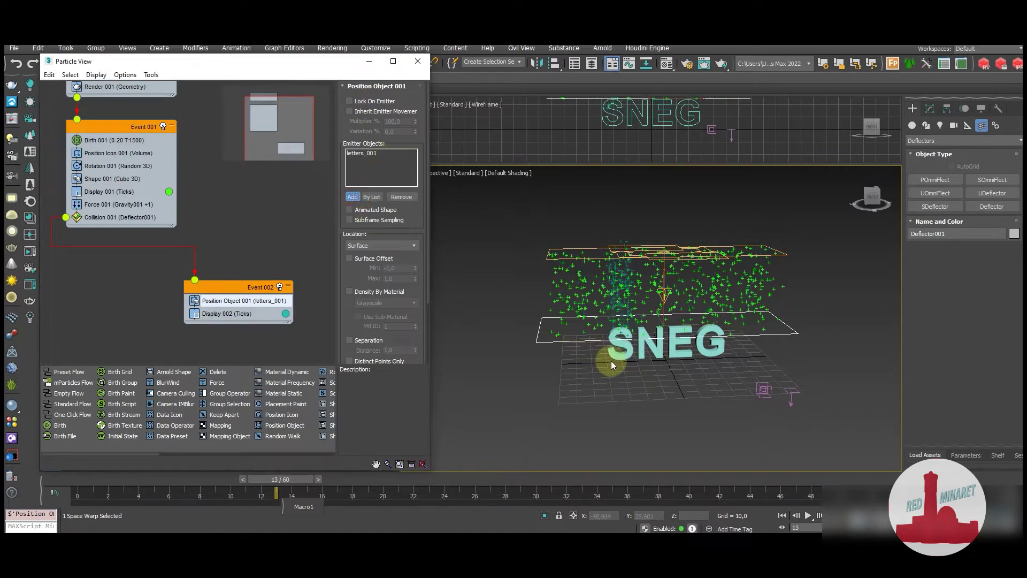
left_click(646, 357)
left_click(352, 197)
left_click(671, 353)
left_click(352, 197)
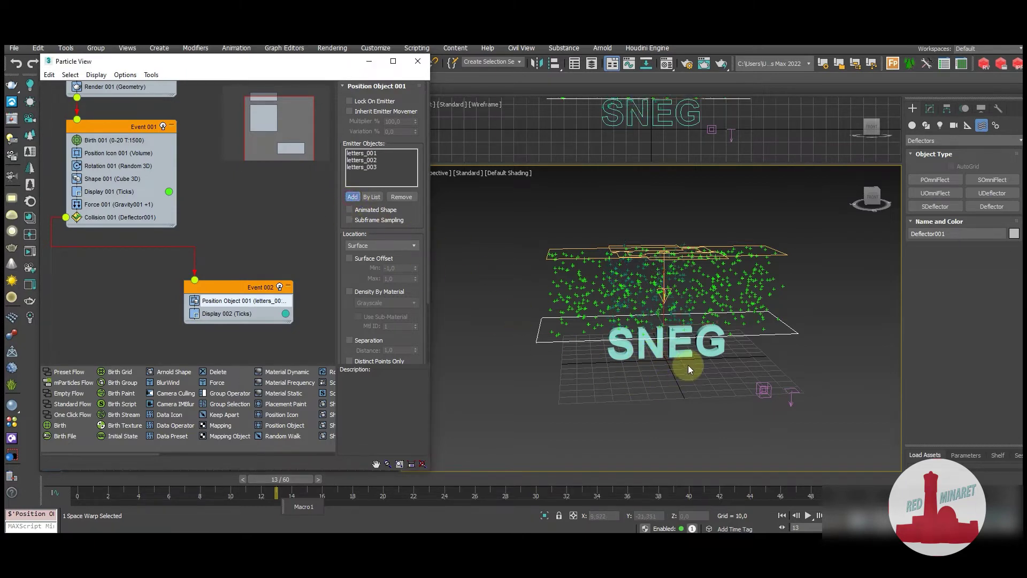
left_click(706, 354)
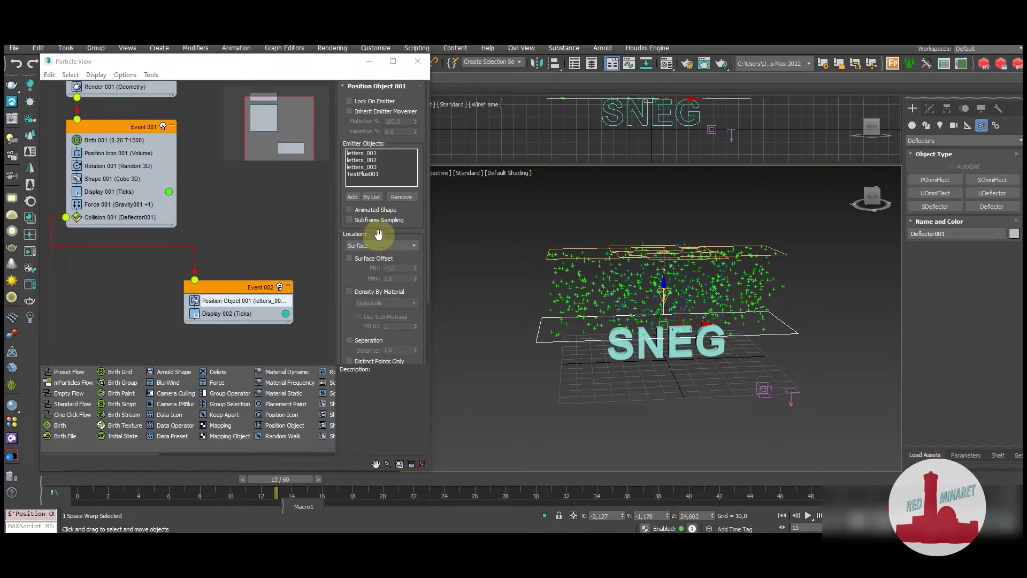
left_click(349, 101)
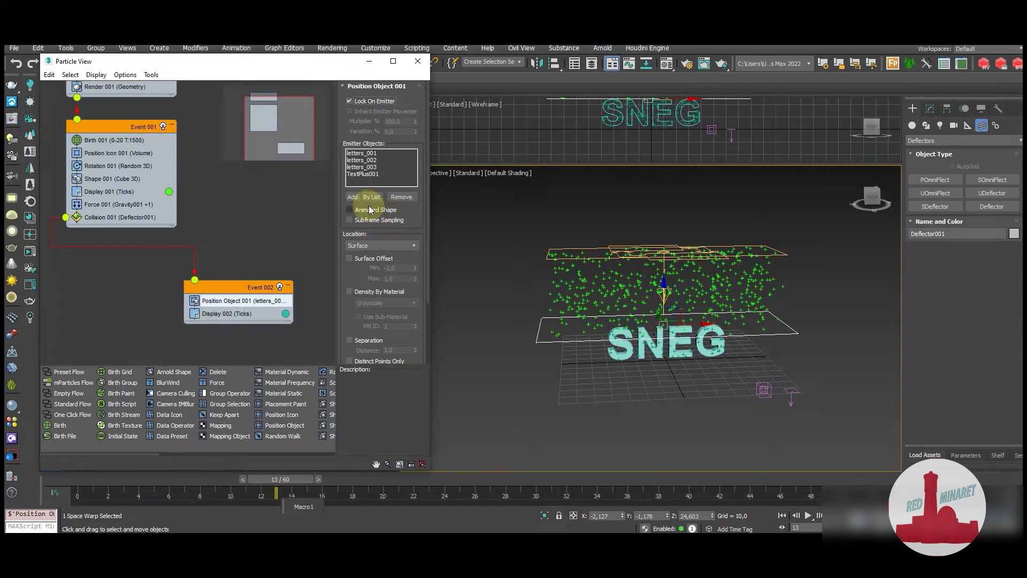
Step: Preview particles sticking to the letters, then select the SNEG text objects
mouse_move(201, 494)
left_mouse_down()
mouse_move(401, 484)
mouse_move(917, 489)
left_mouse_up()
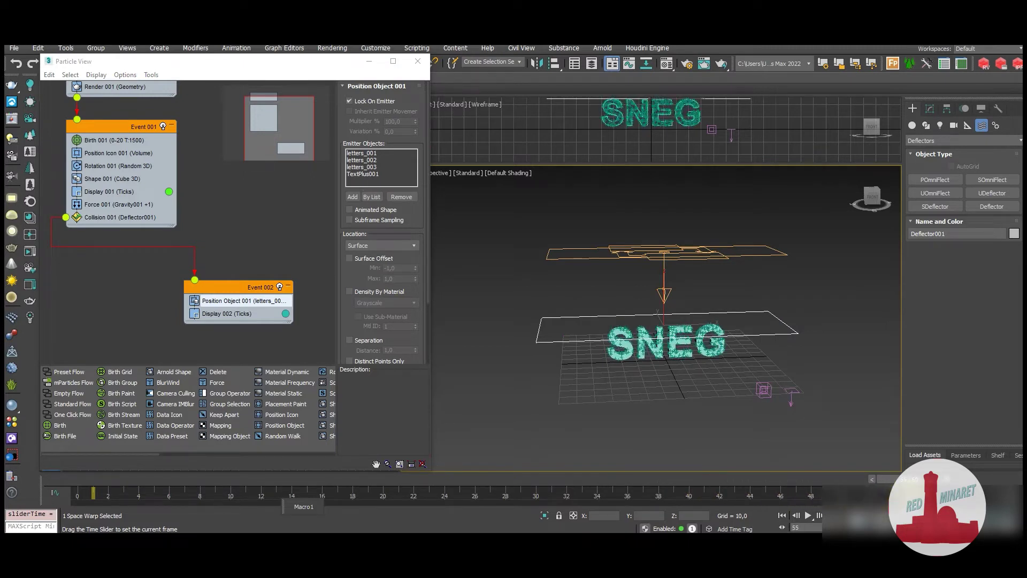
left_click(584, 338)
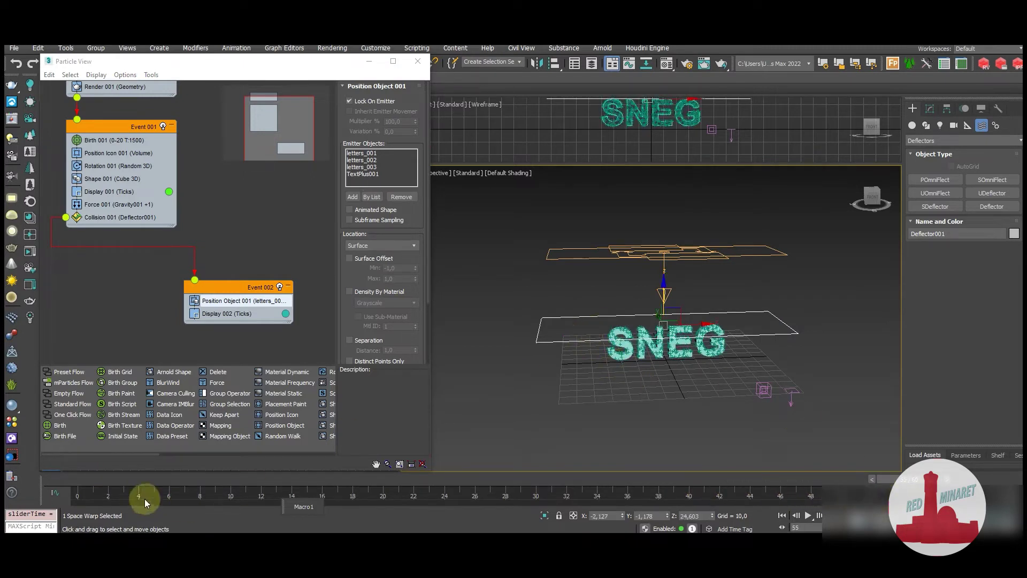
left_click(83, 480)
middle_click_drag(647, 384, 629, 375, "alt")
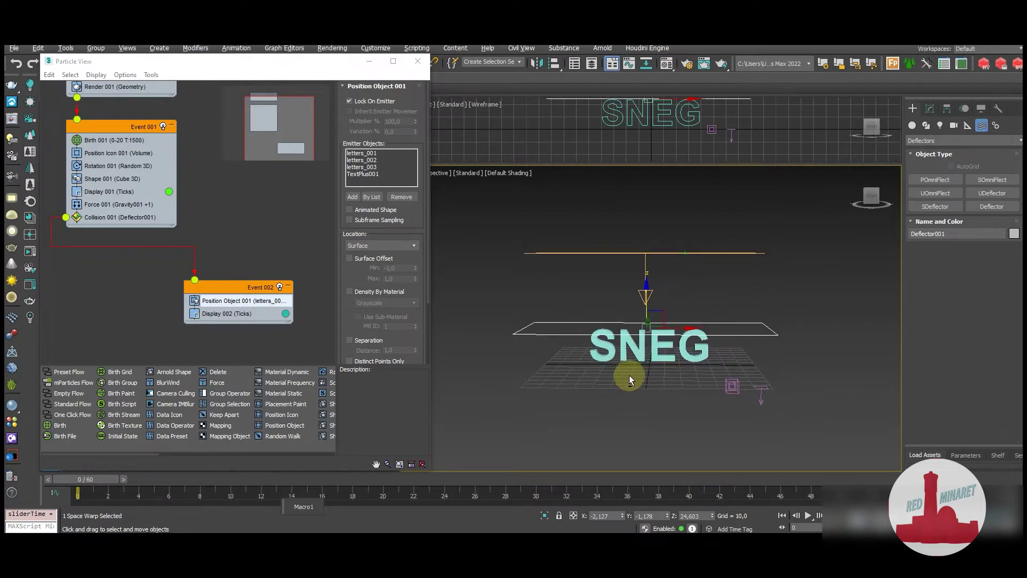
left_click(698, 360)
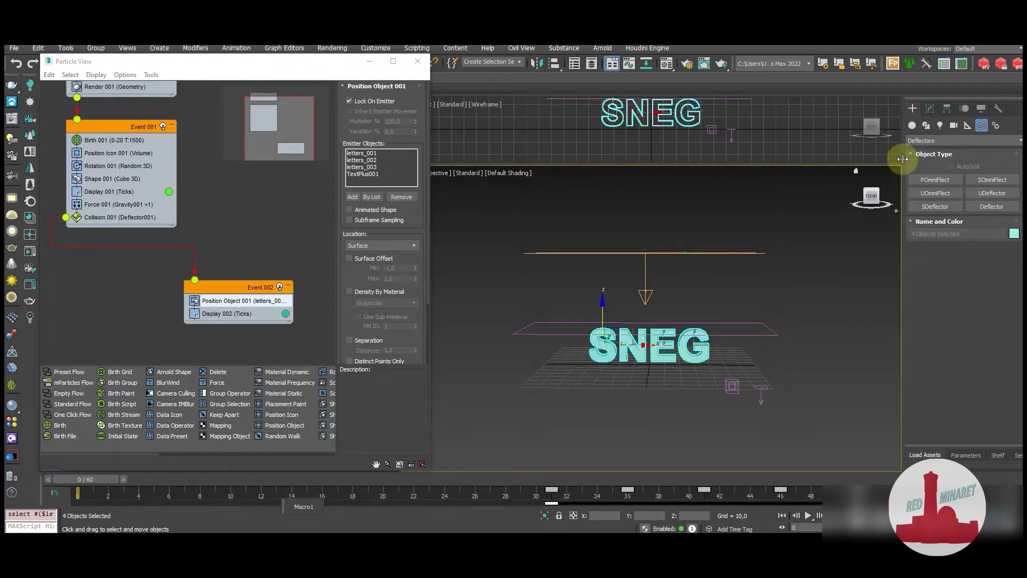
Step: Add a Slice modifier to the letters with Slice Type set to Remove Negative
left_click(930, 109)
left_click(1016, 140)
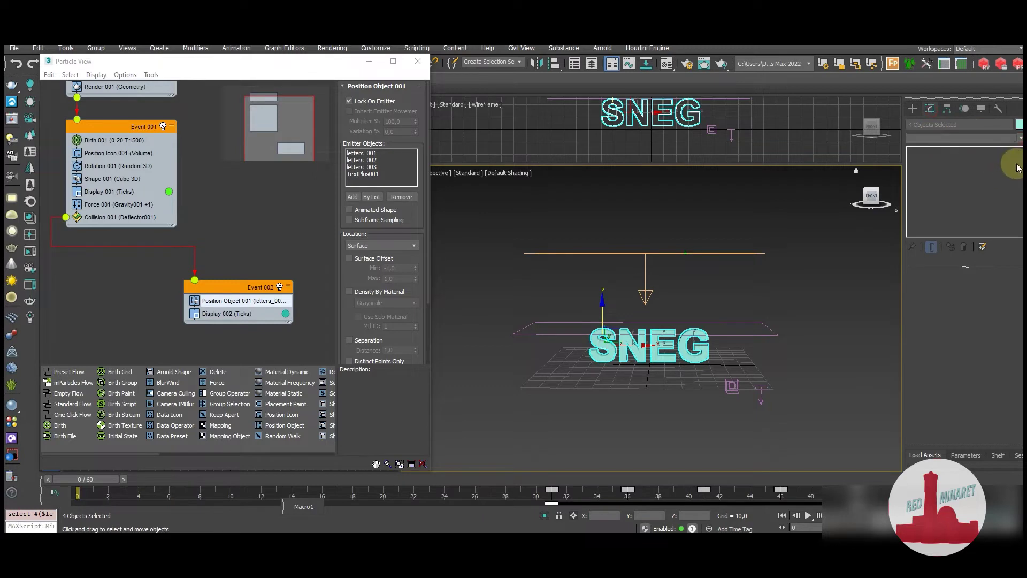
scroll(963, 299, "down", 5)
scroll(963, 299, "down", 5)
scroll(963, 321, "down", 1)
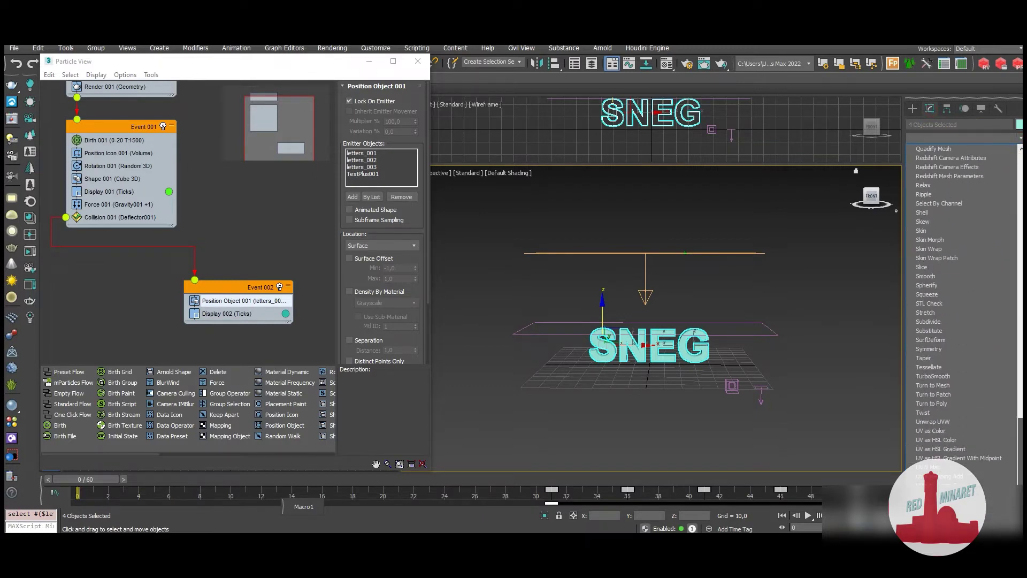
left_click(943, 268)
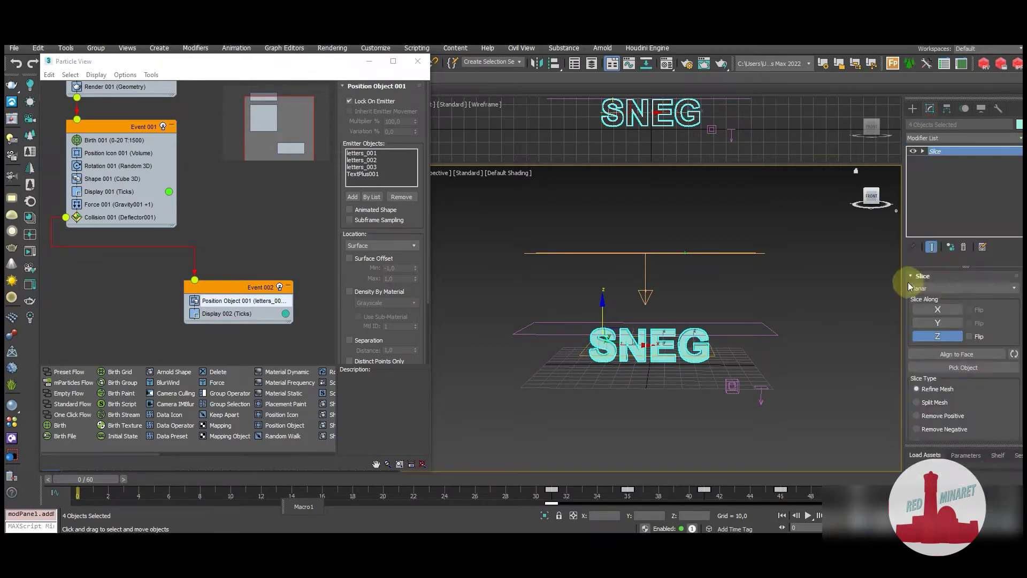
left_click(934, 428)
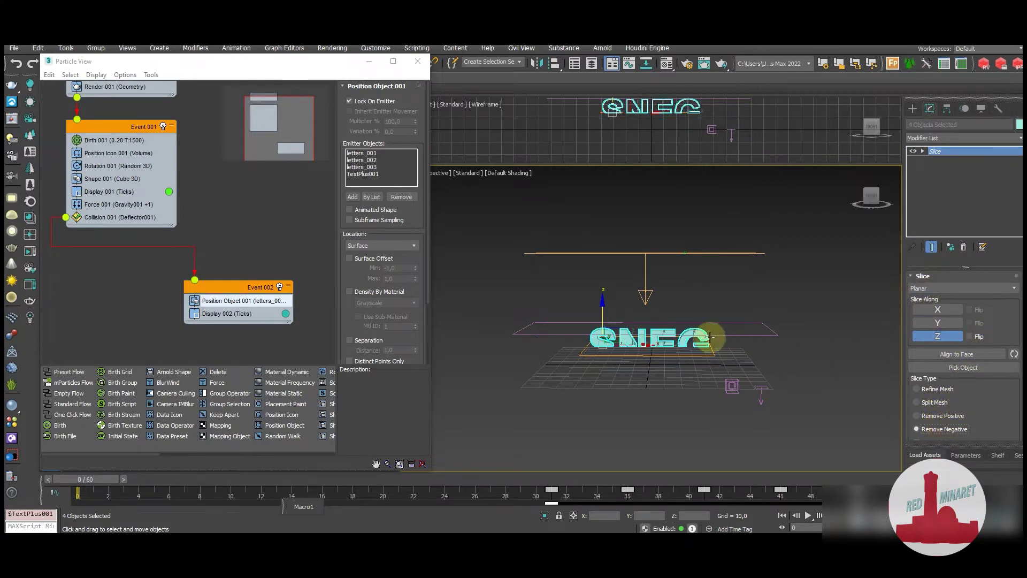
Step: Raise the Slice Plane along Z to trim away more of the letters
left_click(921, 152)
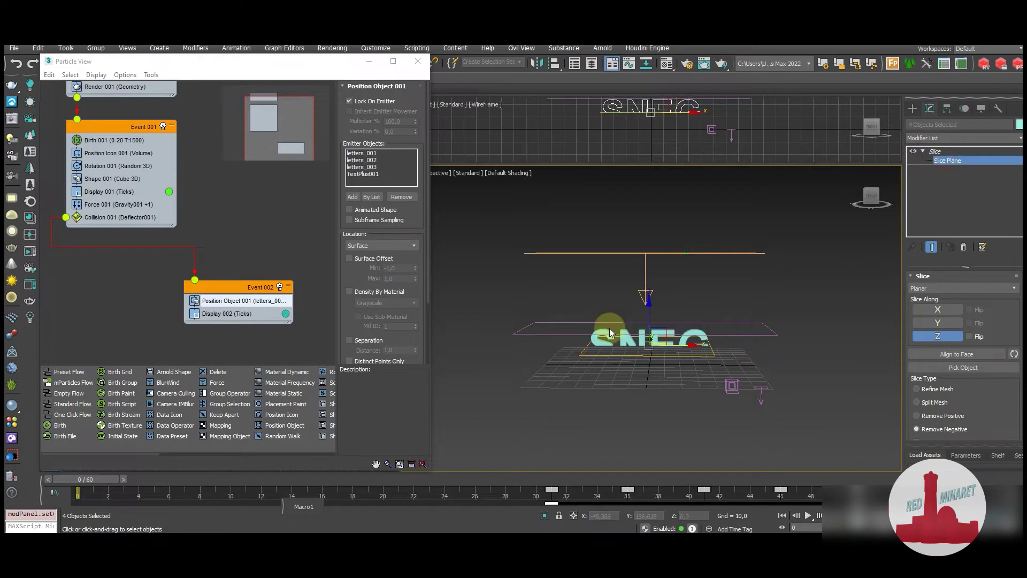
left_click_drag(650, 308, 654, 303)
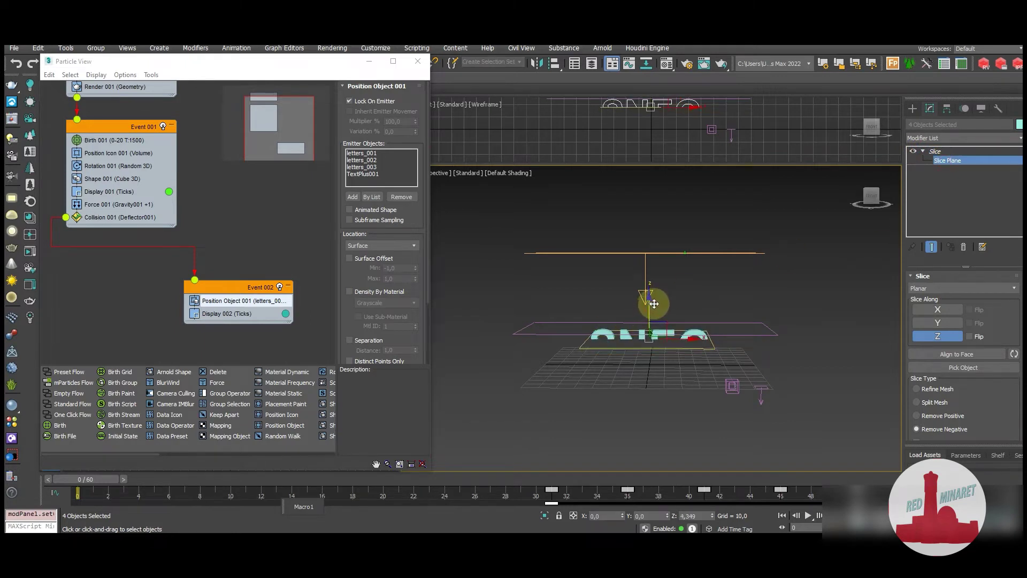
mouse_move(591, 364)
middle_mouse_down("alt")
mouse_move(617, 386)
mouse_move(611, 380)
middle_mouse_up("alt")
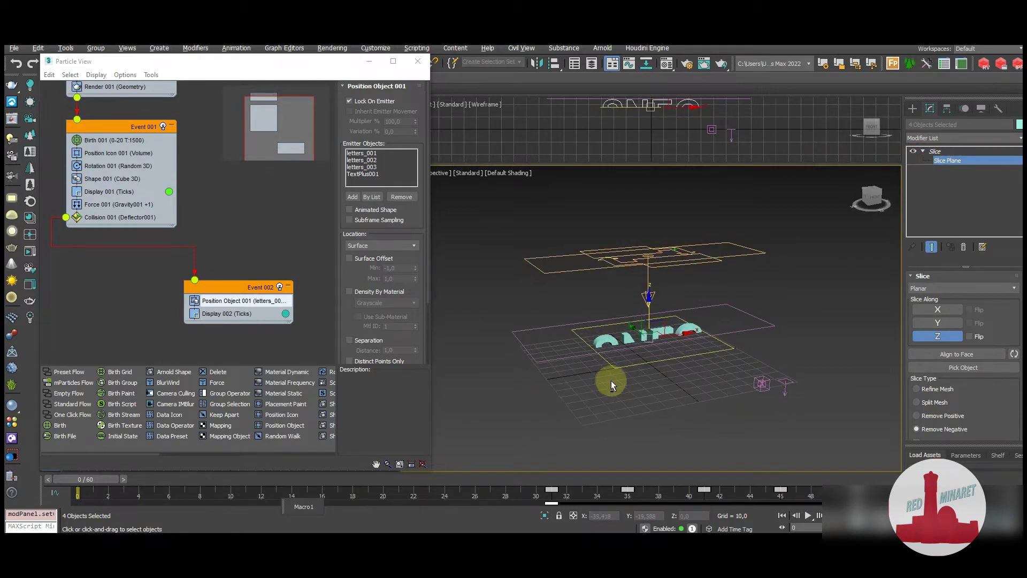
left_click(935, 151)
left_click(673, 415)
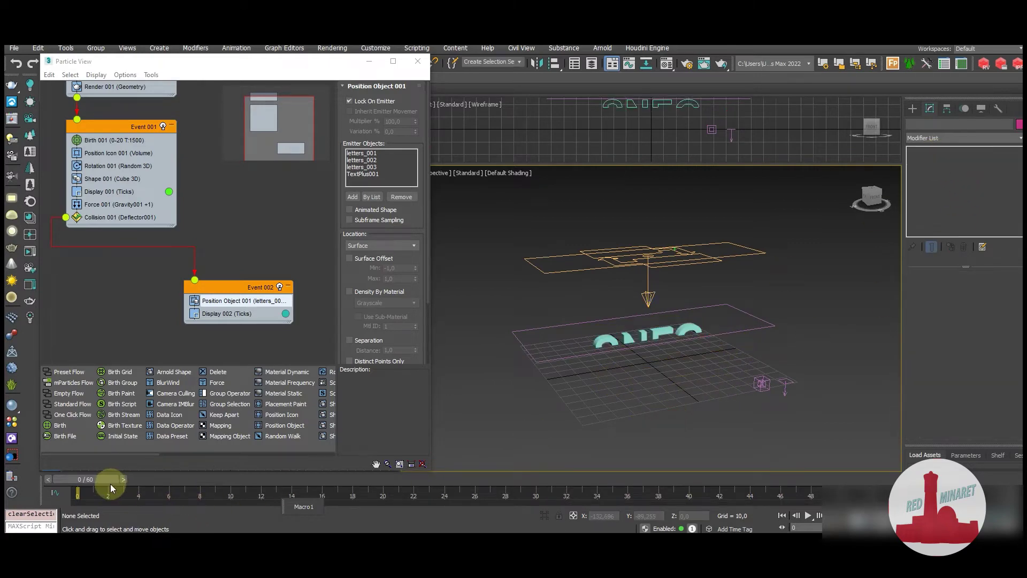
Step: Append a Speed Test to Event 002 after its Display 002 operator
mouse_move(110, 483)
left_mouse_down()
mouse_move(786, 521)
mouse_move(868, 517)
mouse_move(421, 508)
left_mouse_up()
middle_click_drag(135, 305, 100, 232)
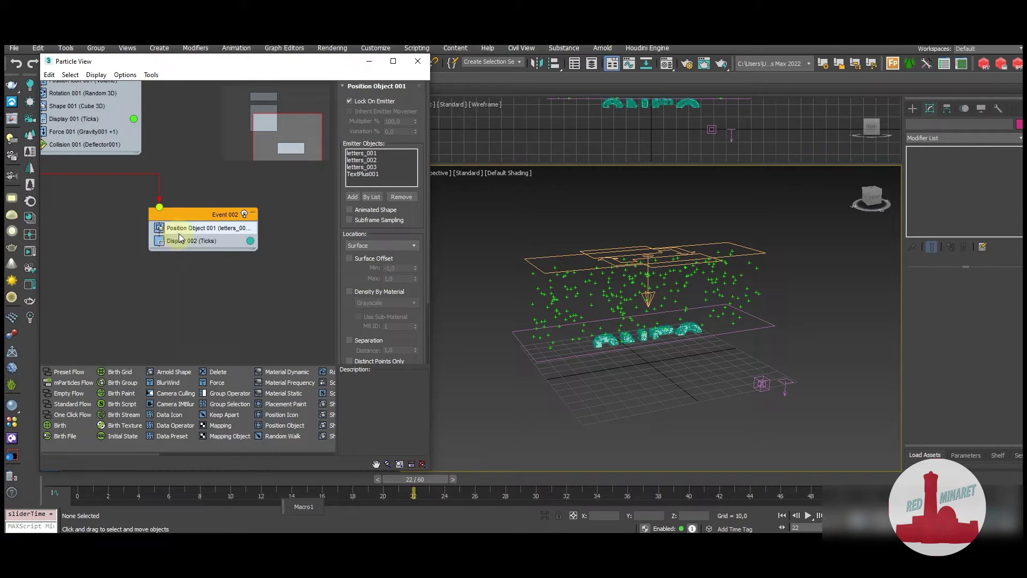
right_click(177, 237)
mouse_move(200, 252)
mouse_move(277, 265)
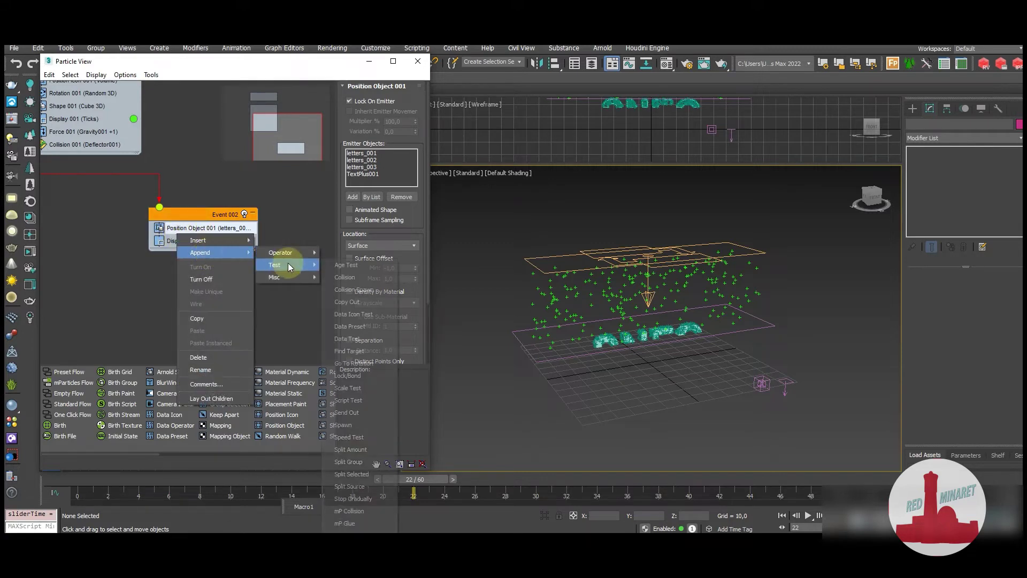
left_click(371, 437)
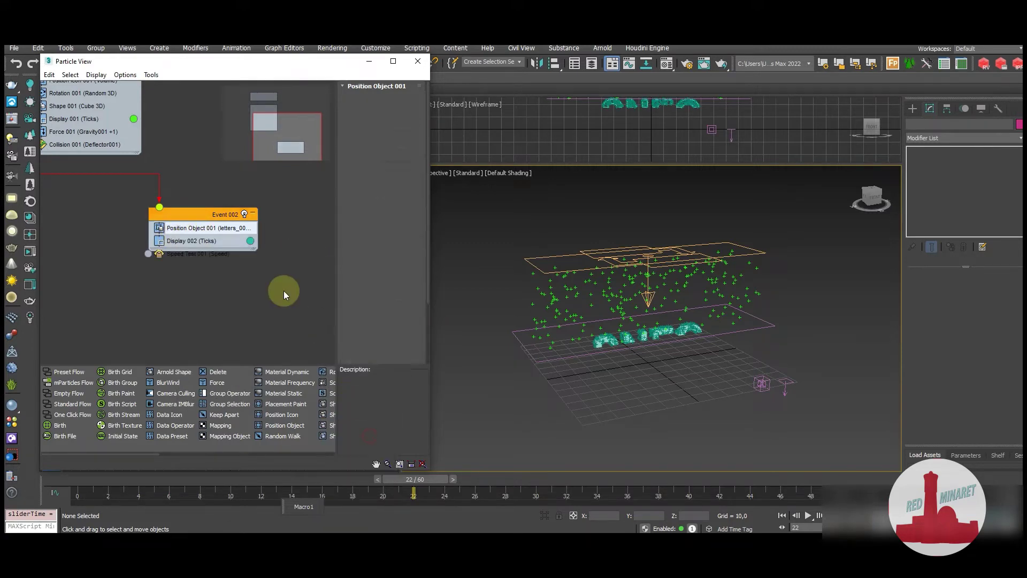
middle_click_drag(194, 301, 180, 255)
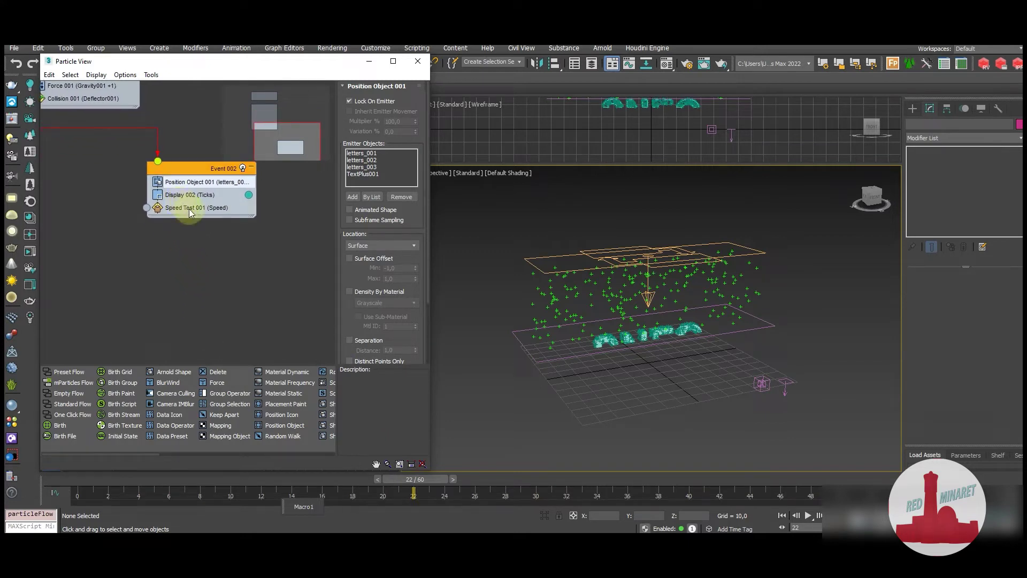
Step: Create Event 003 with a Force operator and wire the Speed Test output into it
right_click(156, 249)
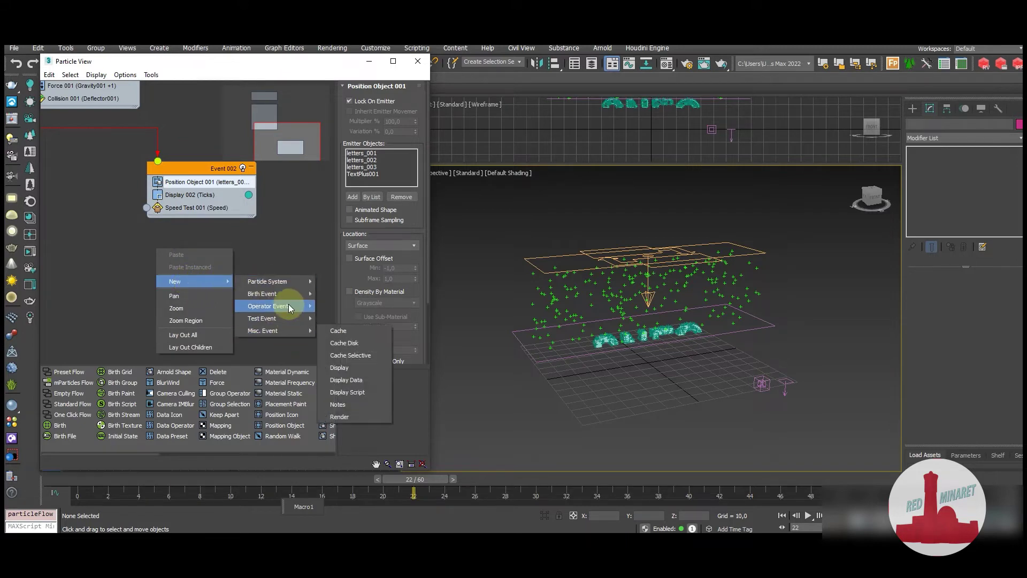
mouse_move(268, 306)
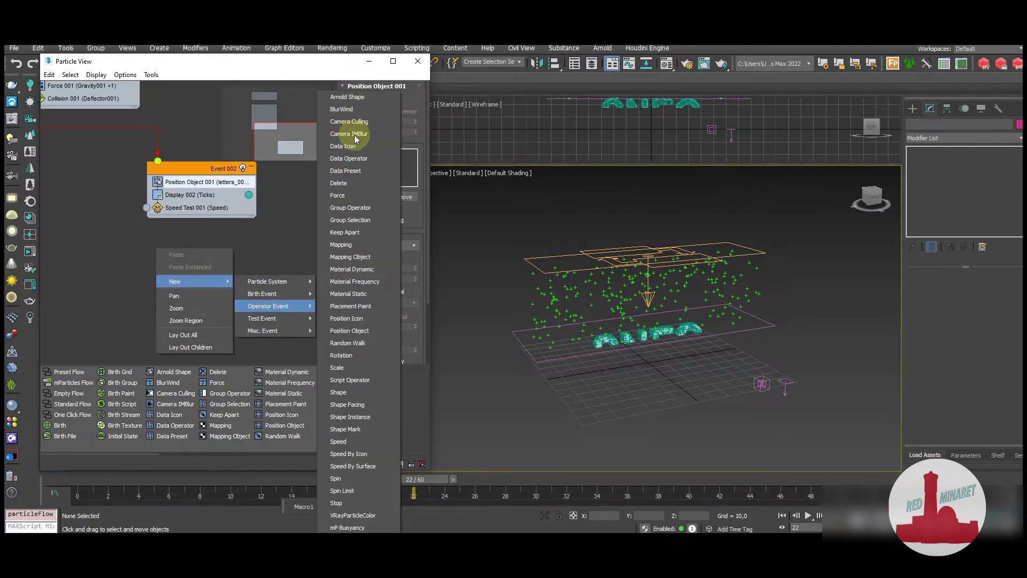
left_click(363, 195)
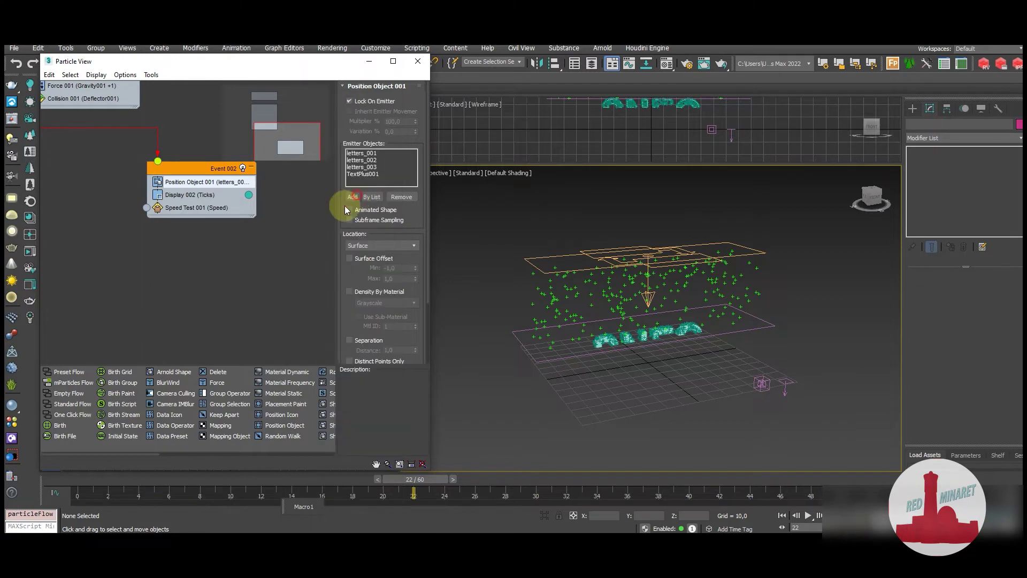
left_click_drag(188, 282, 191, 285)
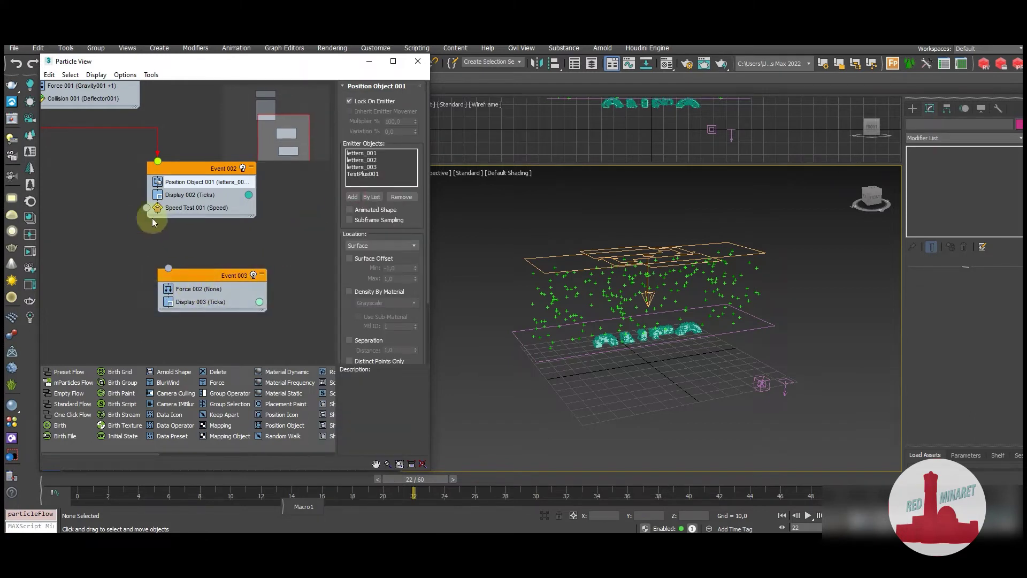
mouse_move(146, 208)
left_mouse_down()
mouse_move(171, 289)
mouse_move(172, 275)
left_mouse_up()
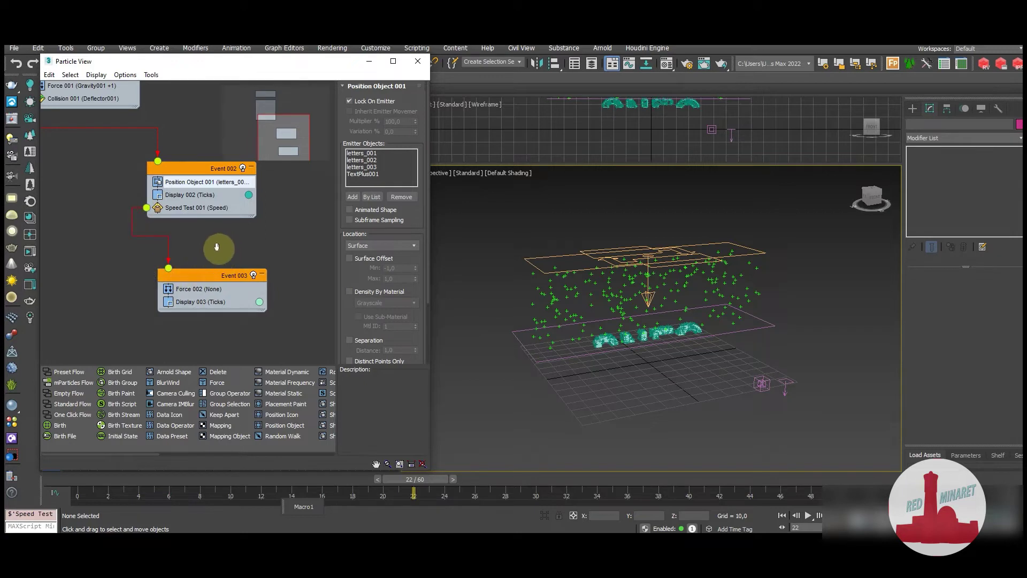
middle_click_drag(218, 245, 188, 197)
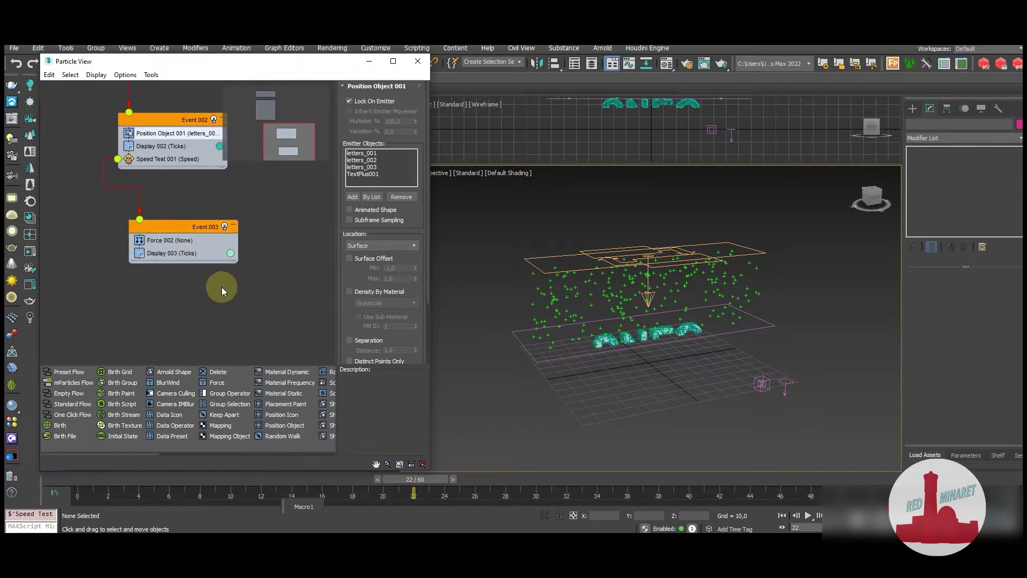
middle_click_drag(212, 292, 229, 307)
Step: Add Drag001 and Gravity001 to Force 002 and preview to frame 26
left_click(206, 255)
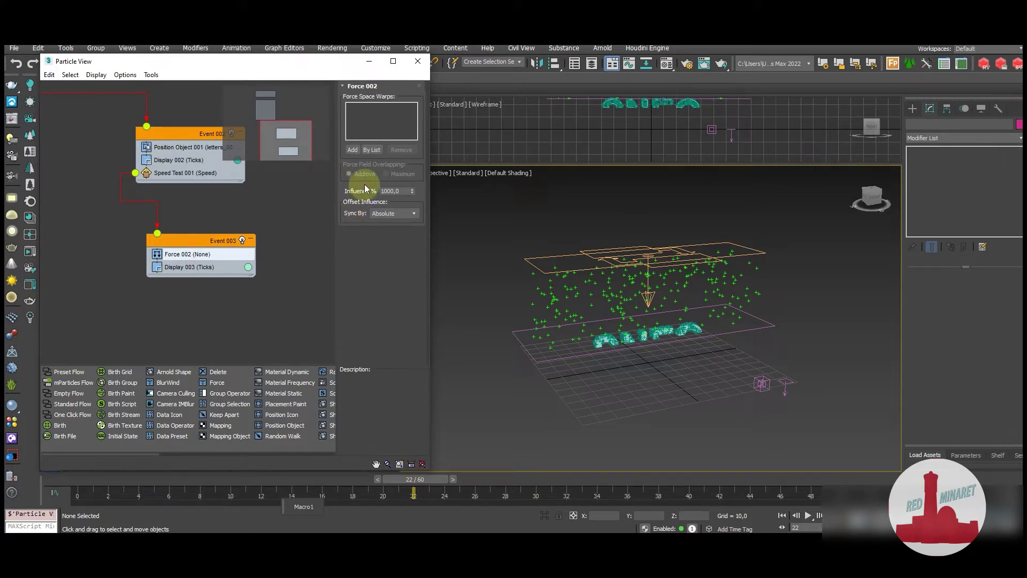
left_click(760, 383)
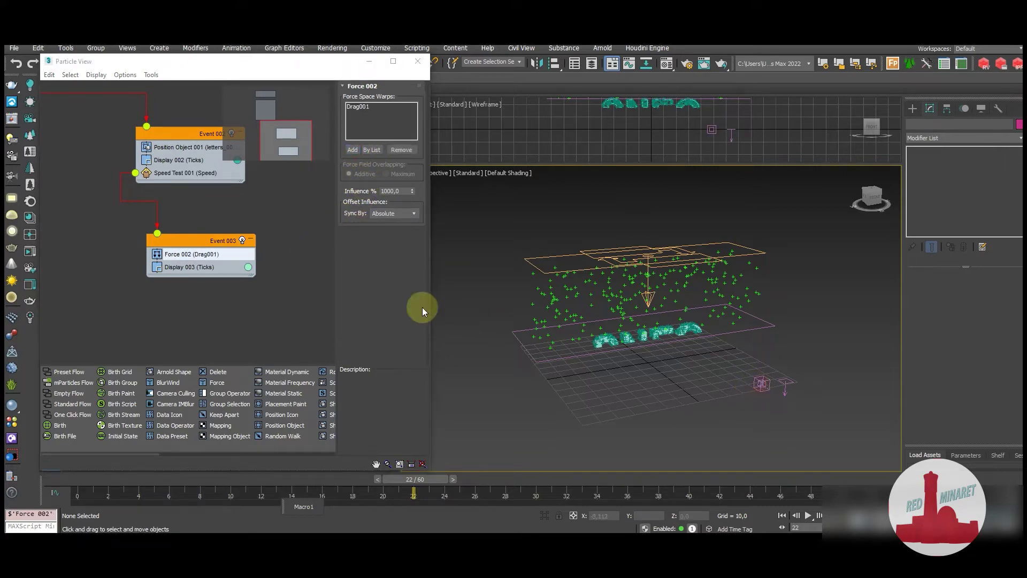
left_click(352, 150)
left_click(785, 387)
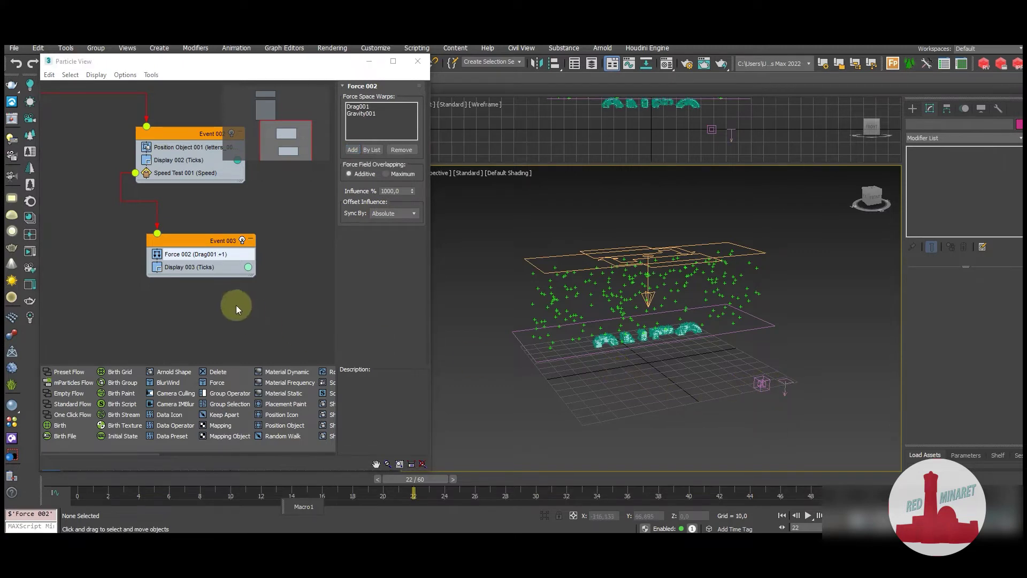
left_click_drag(70, 479, 810, 493)
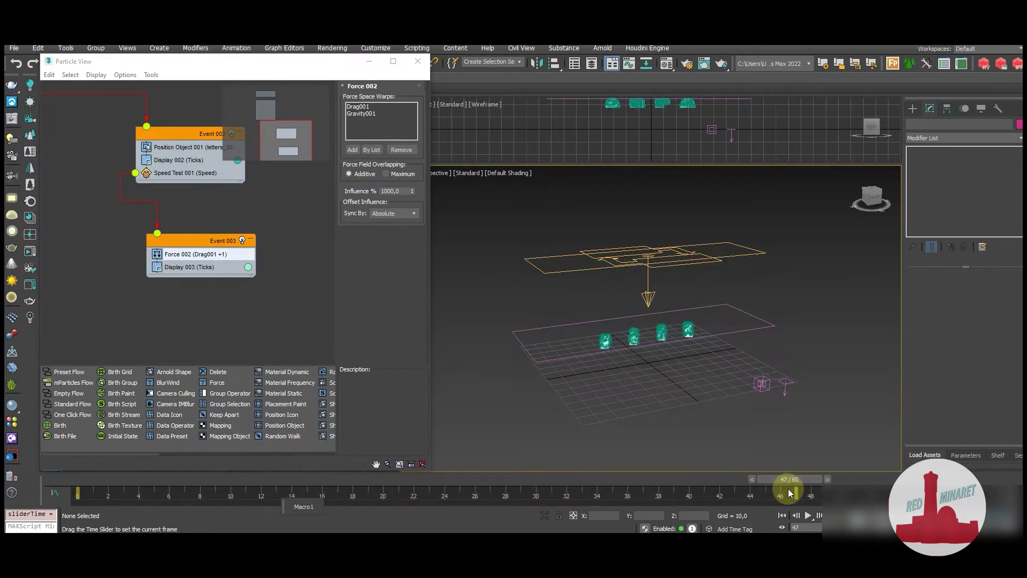
Step: Set Speed Test 001 to test Acceleration Magnitude
left_click(182, 172)
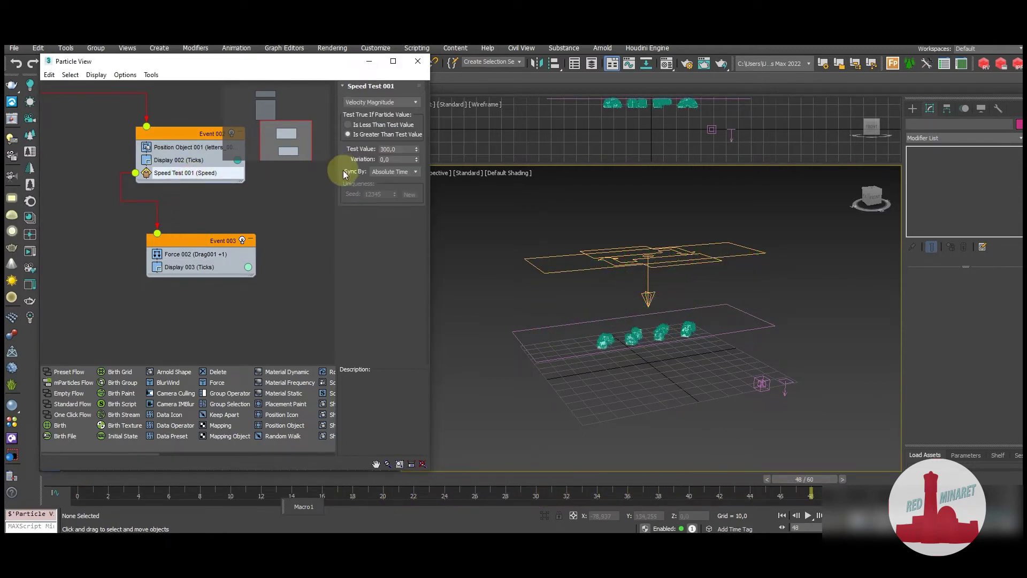
left_click(368, 103)
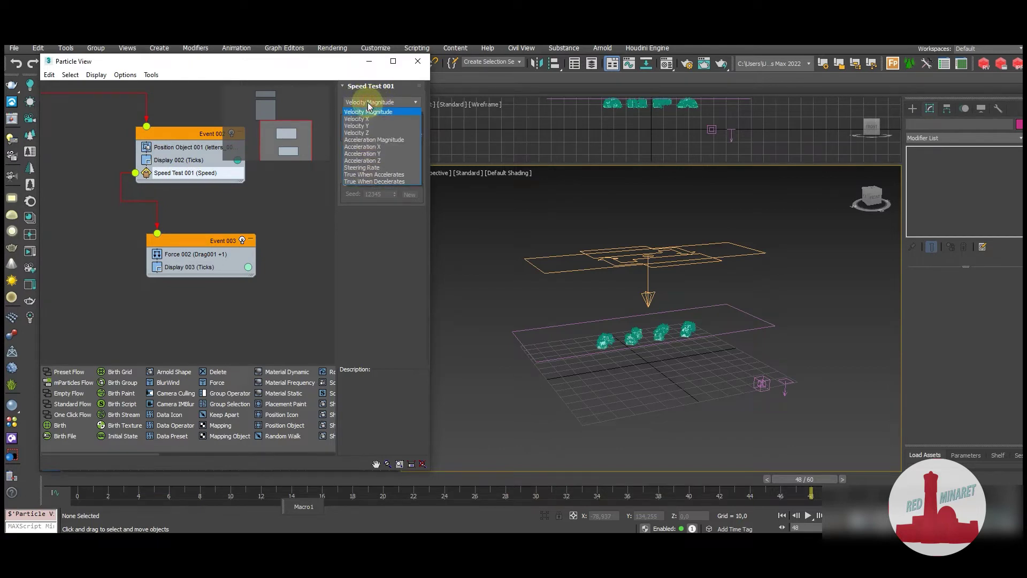
left_click(399, 140)
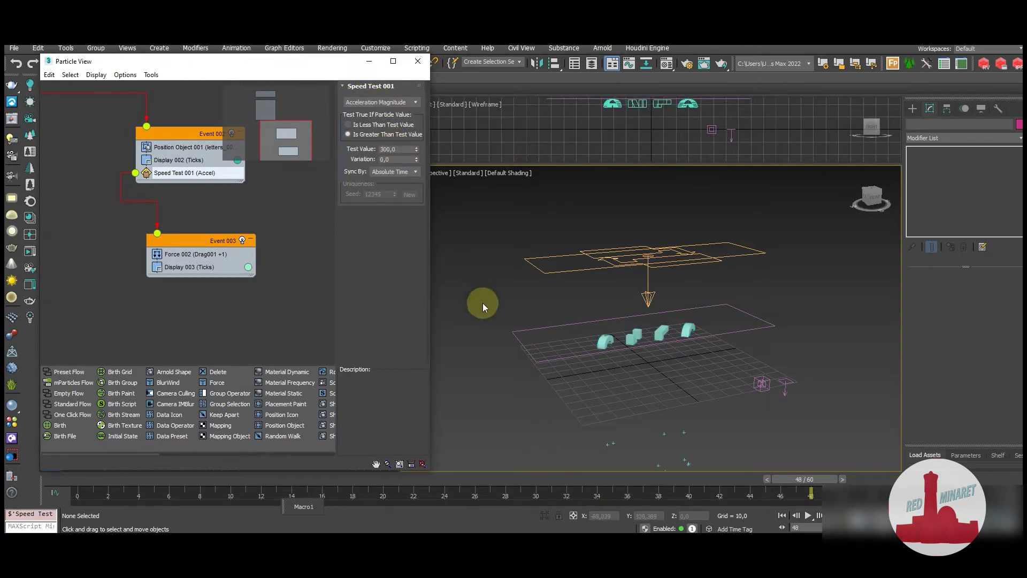
Step: Clone Deflector001 as Deflector002 at Z 0 and scale it up to cover the floor
left_click(566, 362)
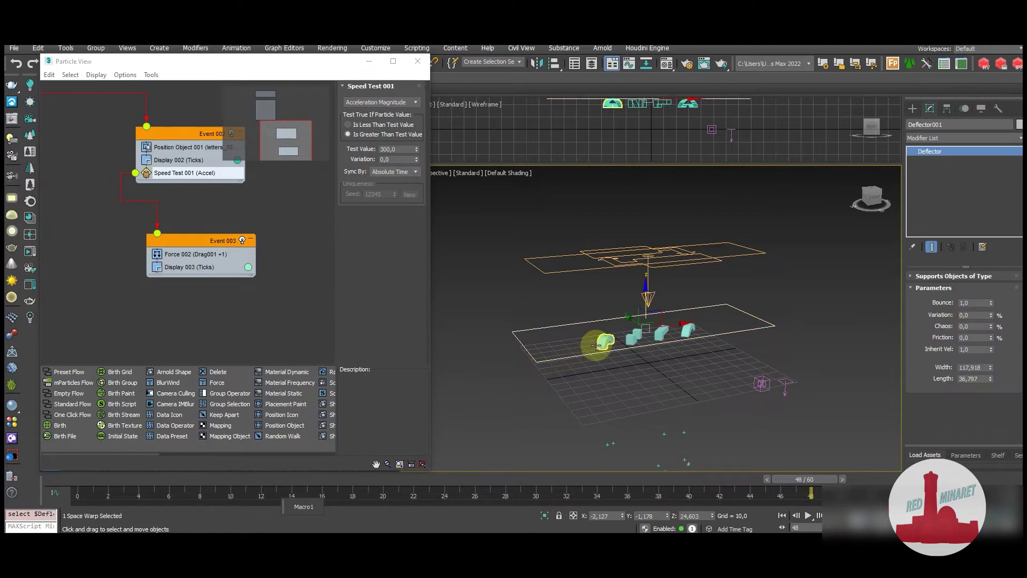
left_click_drag(646, 290, 649, 326, "shift")
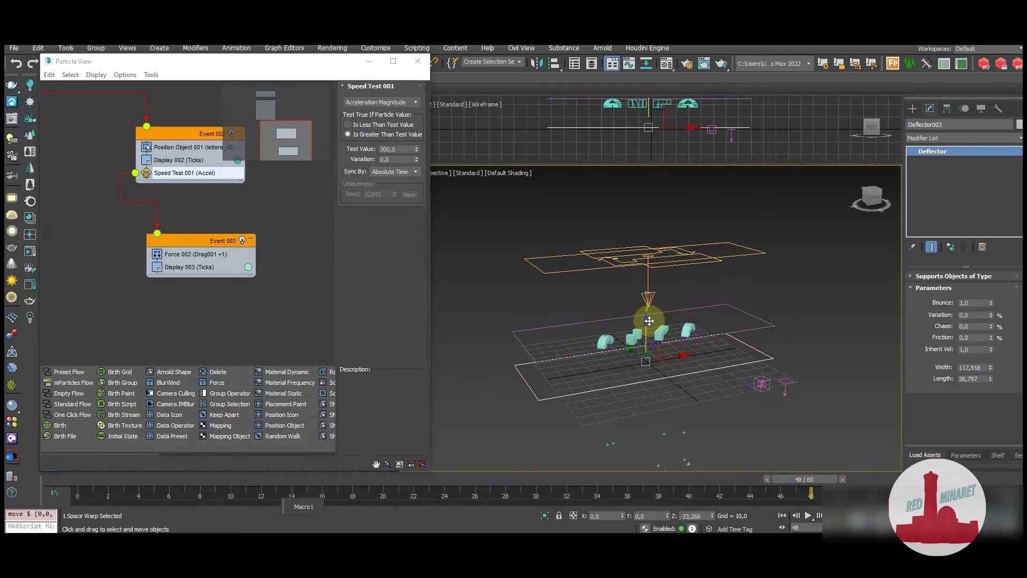
left_click(517, 334)
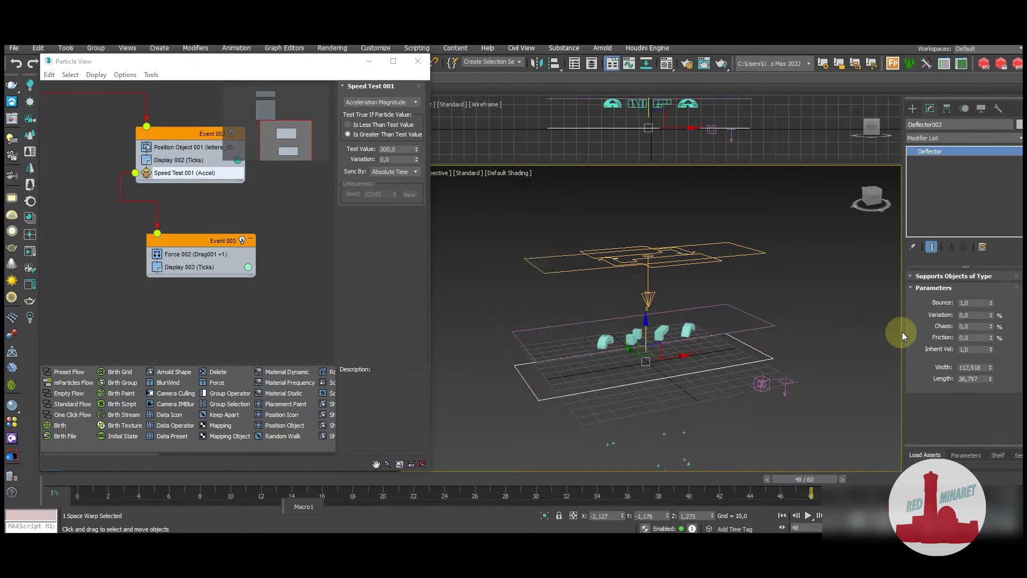
right_click(712, 515)
mouse_move(656, 347)
middle_mouse_down("alt")
mouse_move(649, 358)
mouse_move(675, 363)
middle_mouse_up("alt")
key("r")
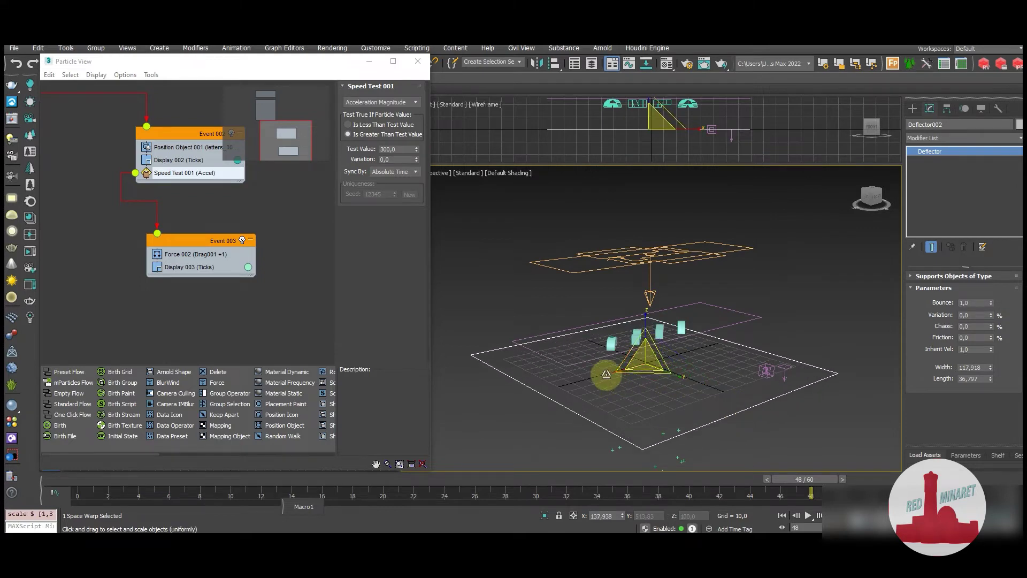
left_click_drag(670, 425, 582, 385)
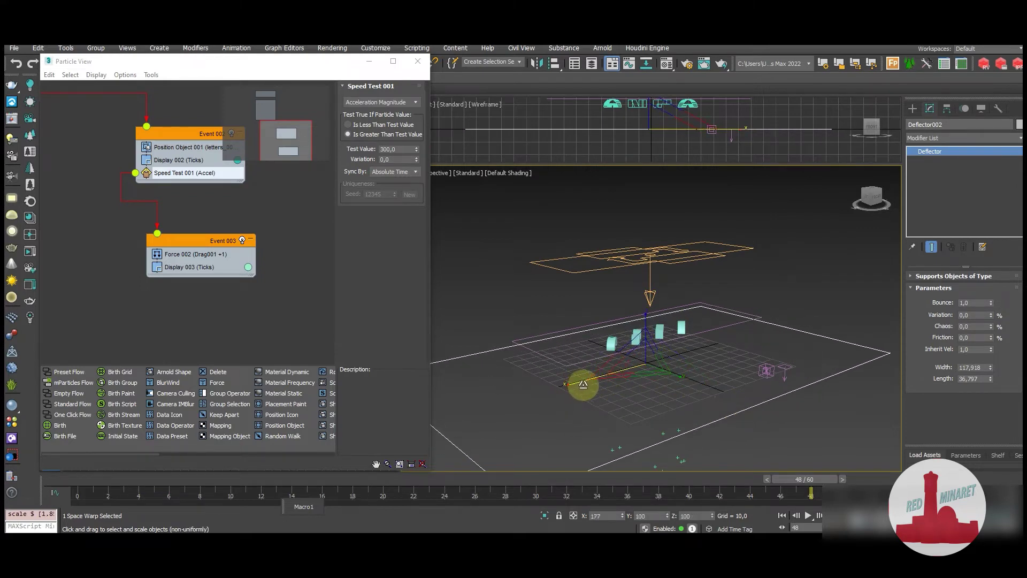
Step: Append a Collision test against Deflector002 to Event 003, previewing frames 0 to 37
right_click(180, 263)
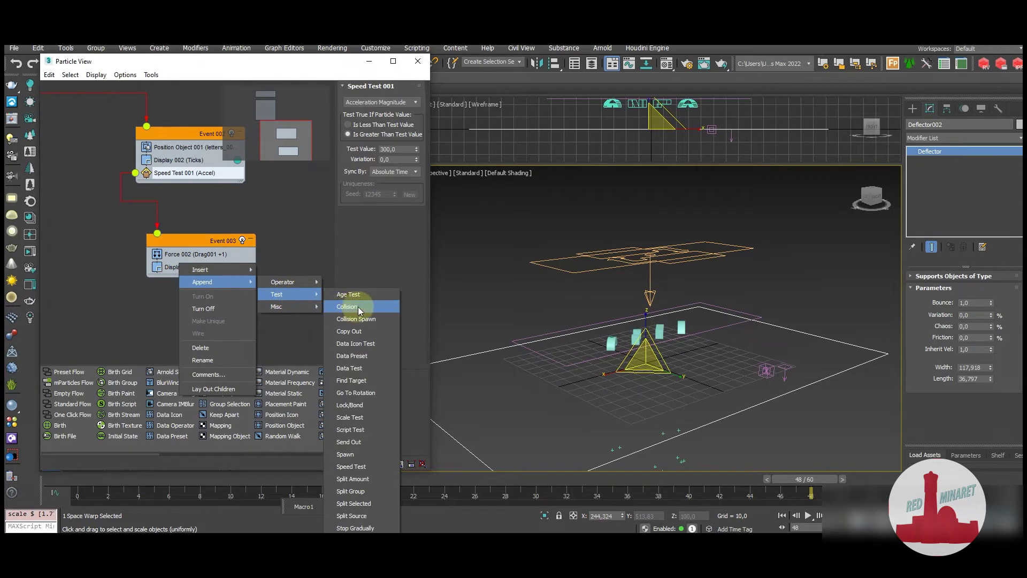
left_click(349, 303)
left_click(201, 280)
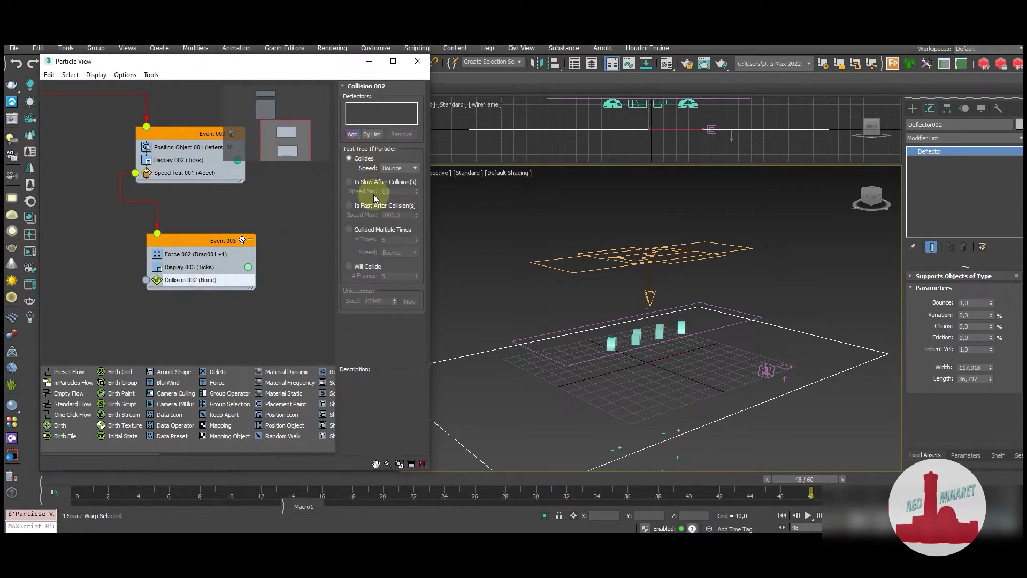
left_click(481, 354)
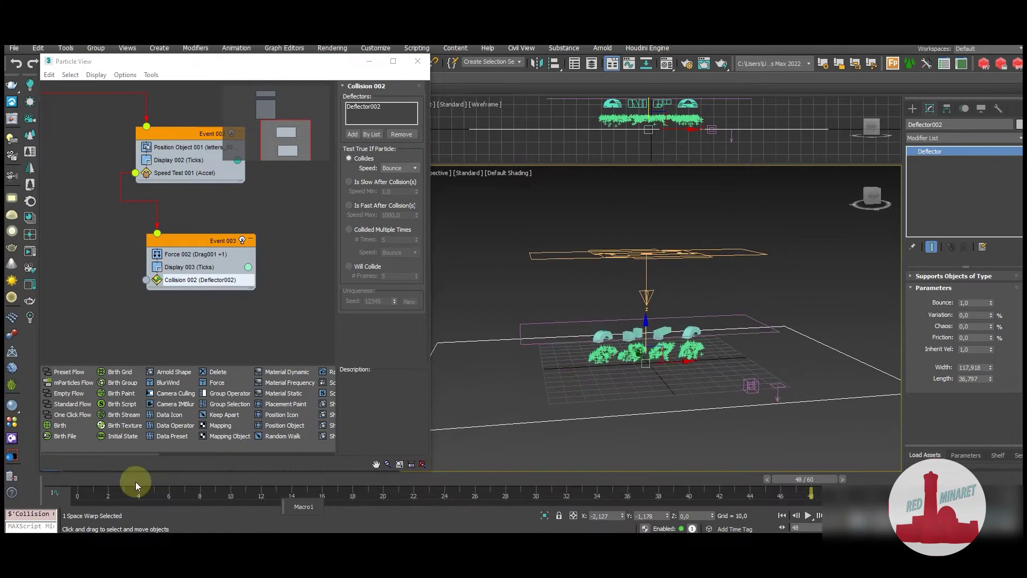
mouse_move(136, 481)
left_mouse_down()
mouse_move(68, 479)
mouse_move(486, 498)
left_mouse_up()
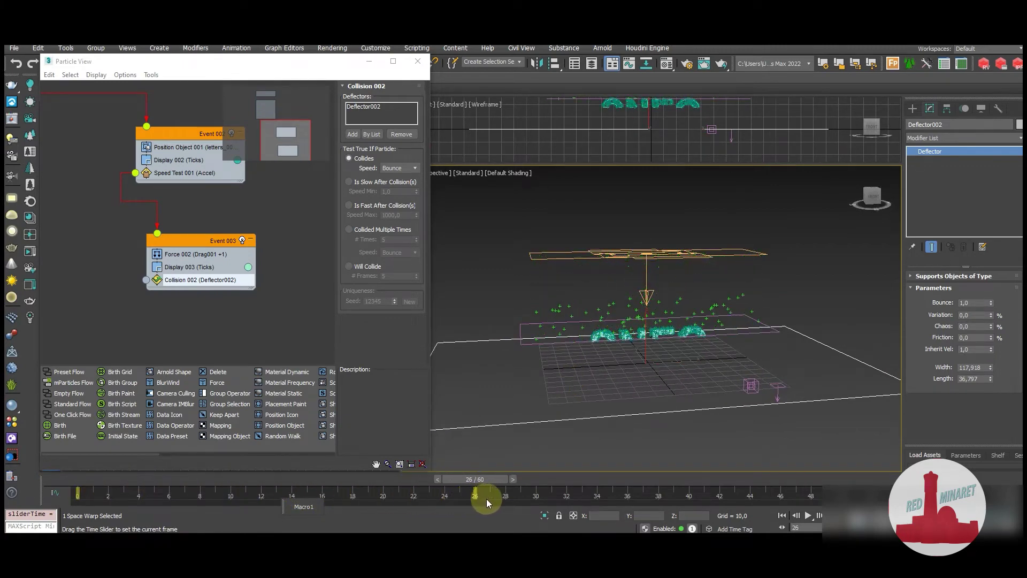
left_click_drag(555, 495, 643, 495)
Step: Reset Deflector002's bounce to 0 so particles settle without bouncing
key("w")
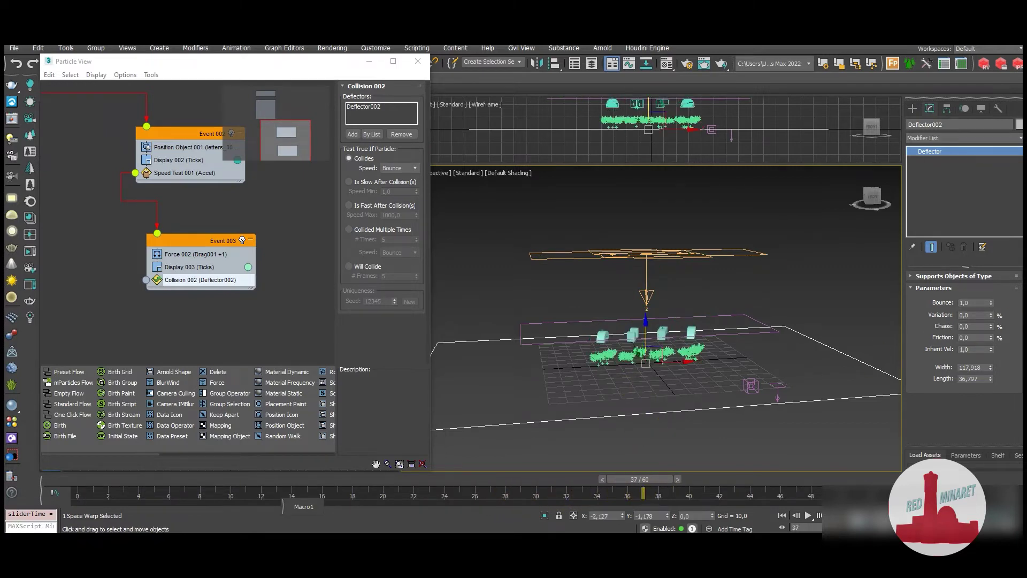
right_click(990, 302)
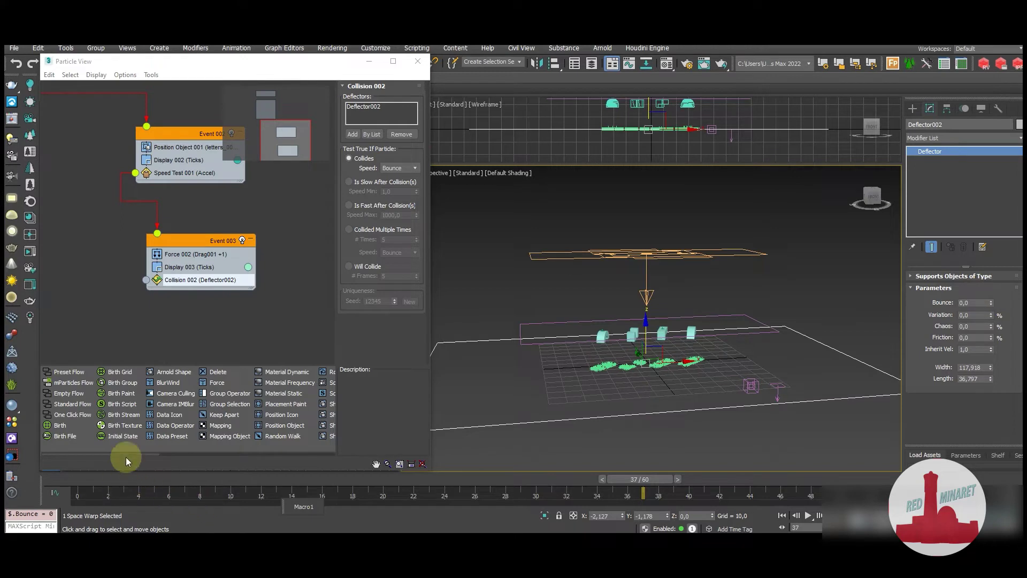
left_click(182, 266)
Step: Add Speed 001 above Collision 002 in Event 003 with divergence 120 and variation 50
right_click(177, 261)
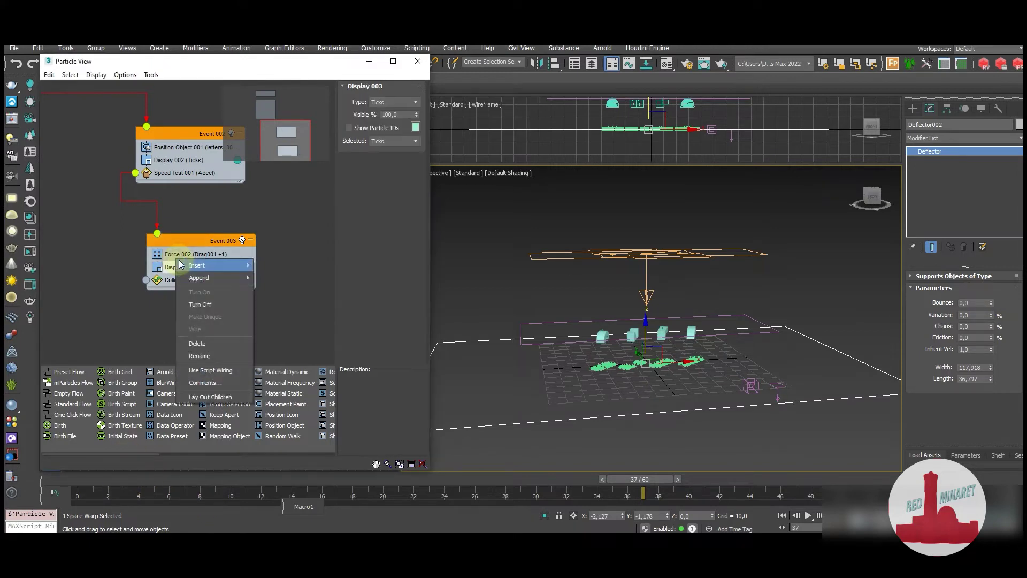
mouse_move(280, 278)
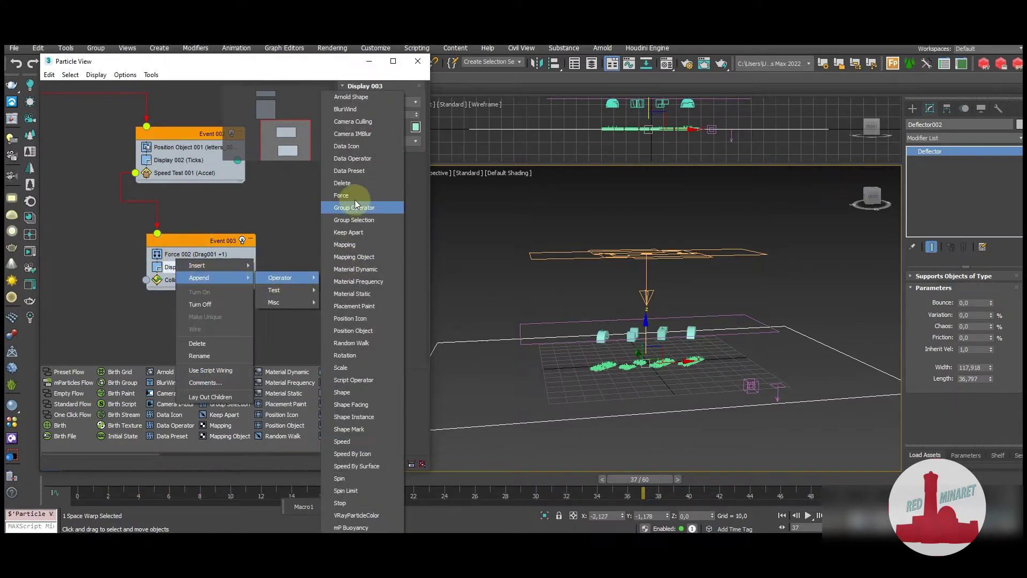
left_click(354, 441)
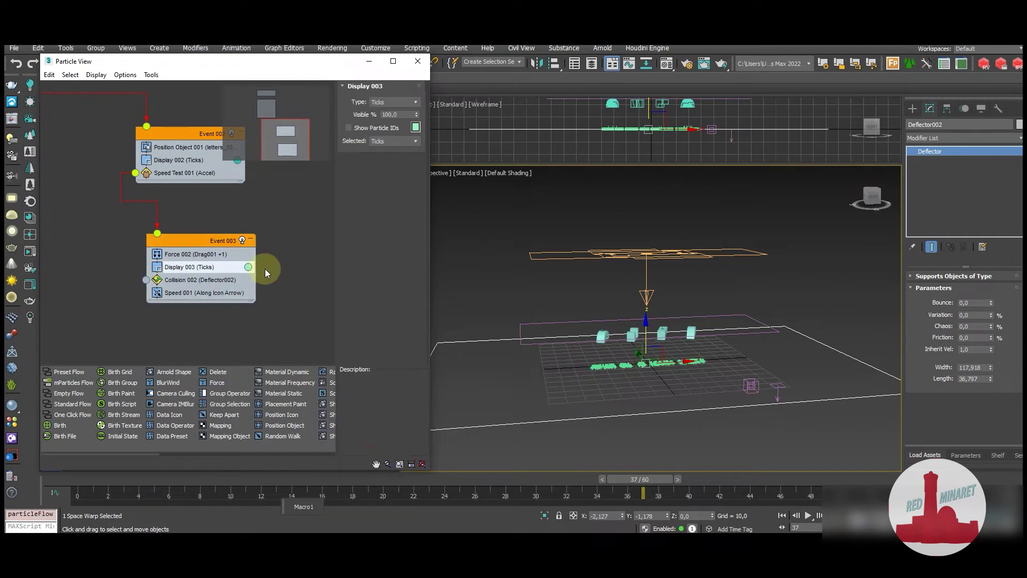
left_click_drag(193, 295, 205, 283)
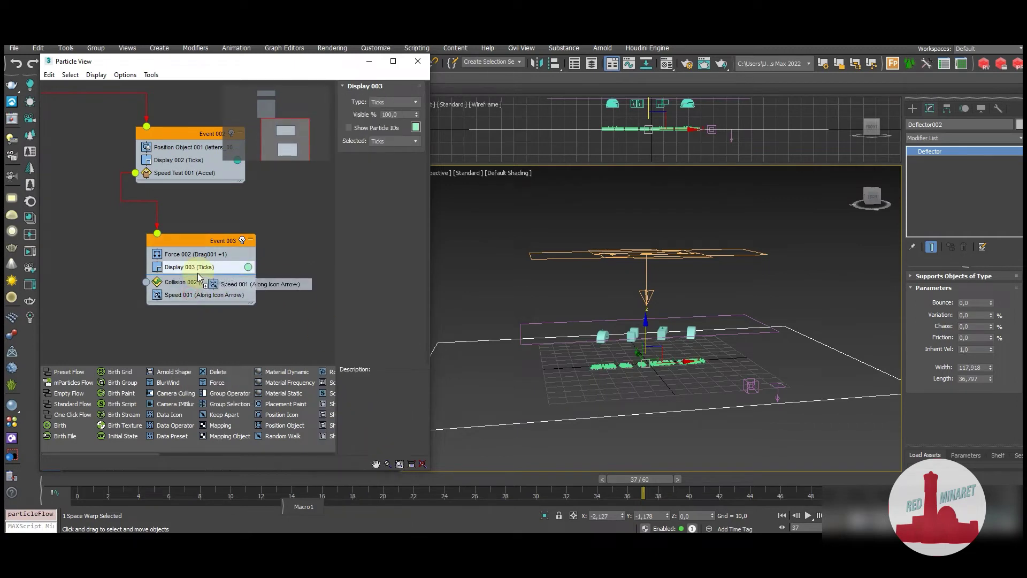
left_click(198, 281)
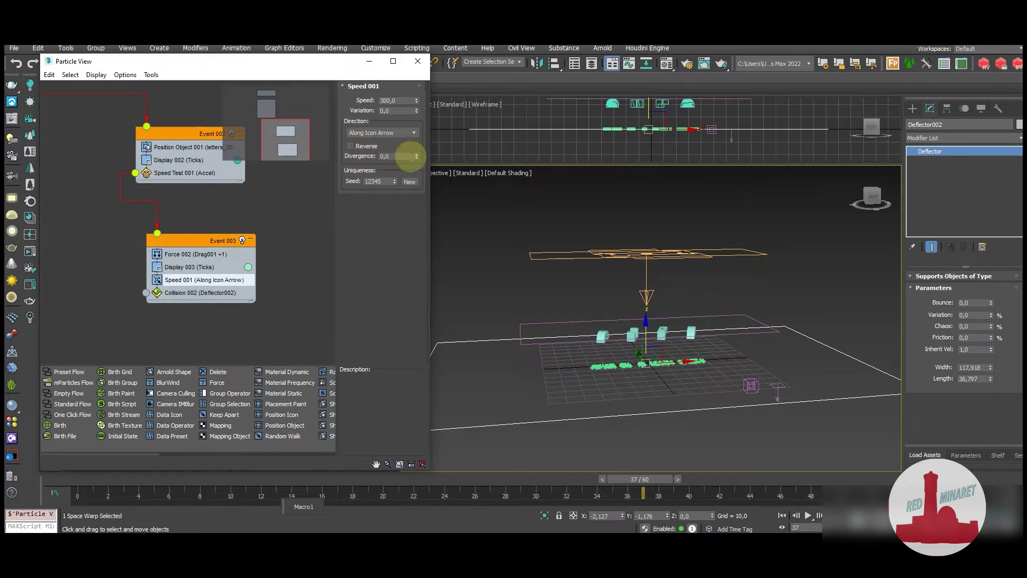
left_click(394, 157)
left_click_drag(396, 157, 363, 155)
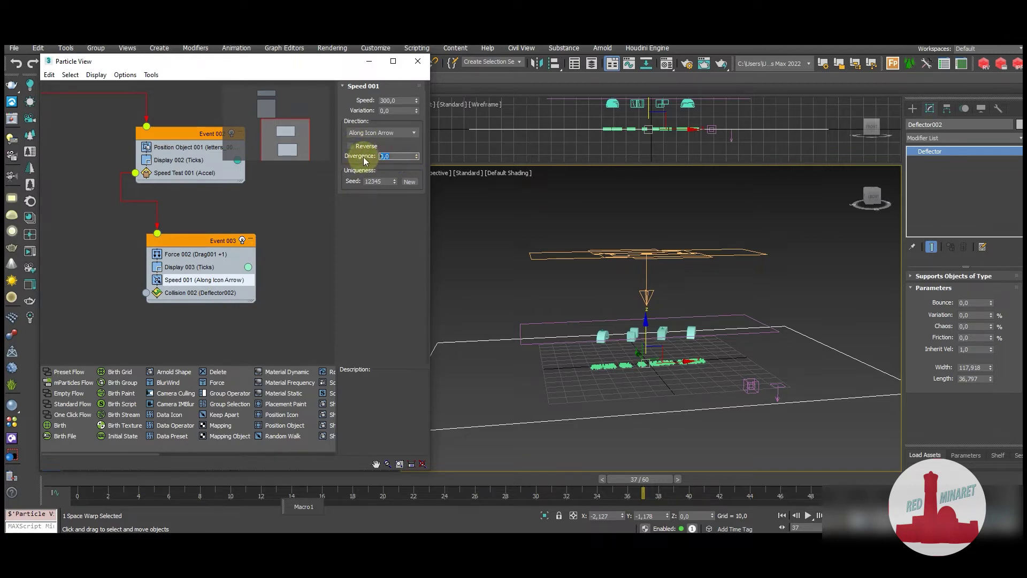
type("120")
key("Return")
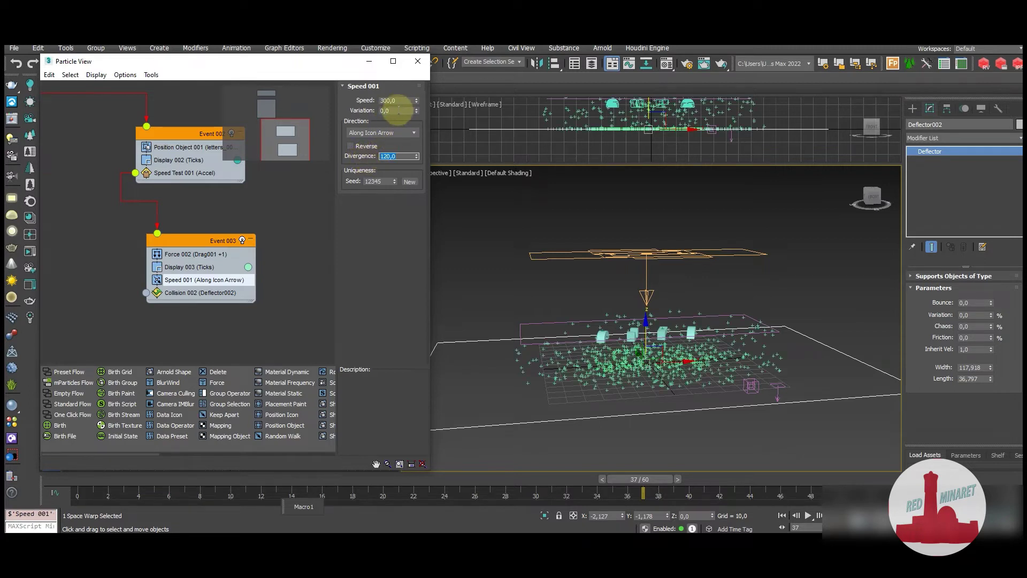
left_click_drag(396, 111, 369, 110)
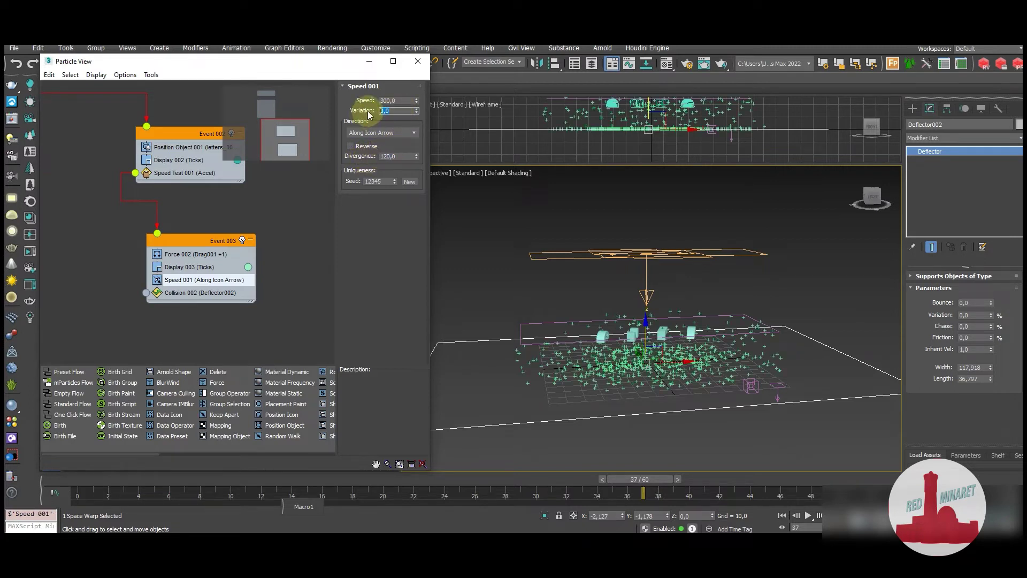
type("50")
key("Return")
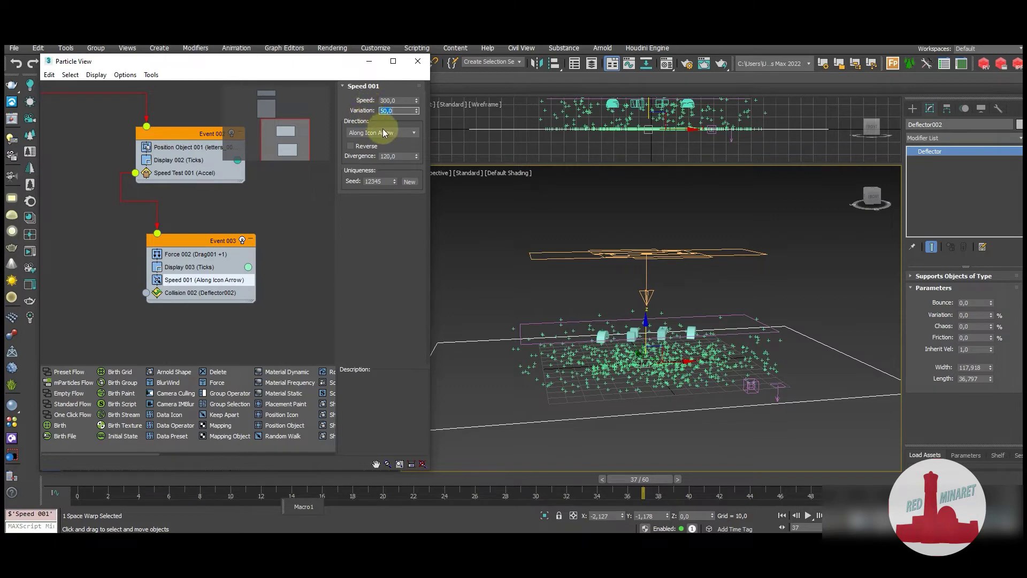
mouse_move(143, 480)
left_mouse_down()
mouse_move(593, 490)
mouse_move(541, 490)
mouse_move(566, 492)
left_mouse_up()
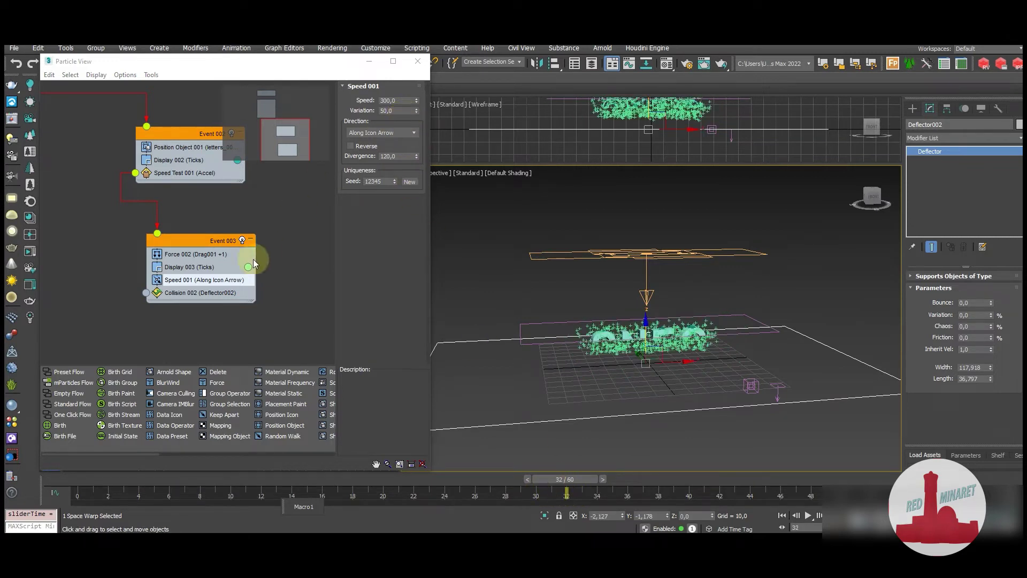
Step: Lower Gravity001's strength to 0,2 and preview the slower fall at frame 25
left_click(191, 257)
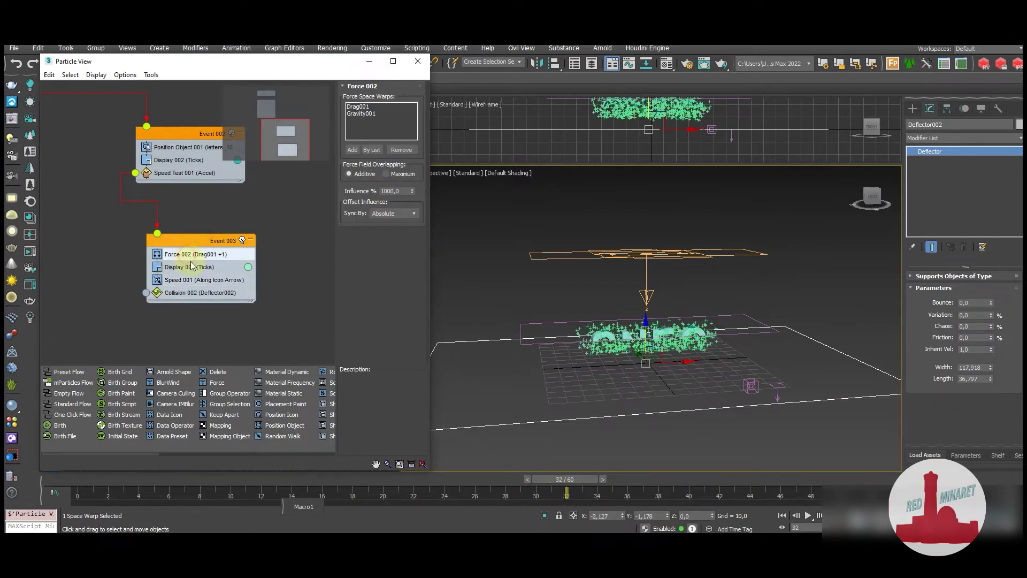
left_click(779, 388)
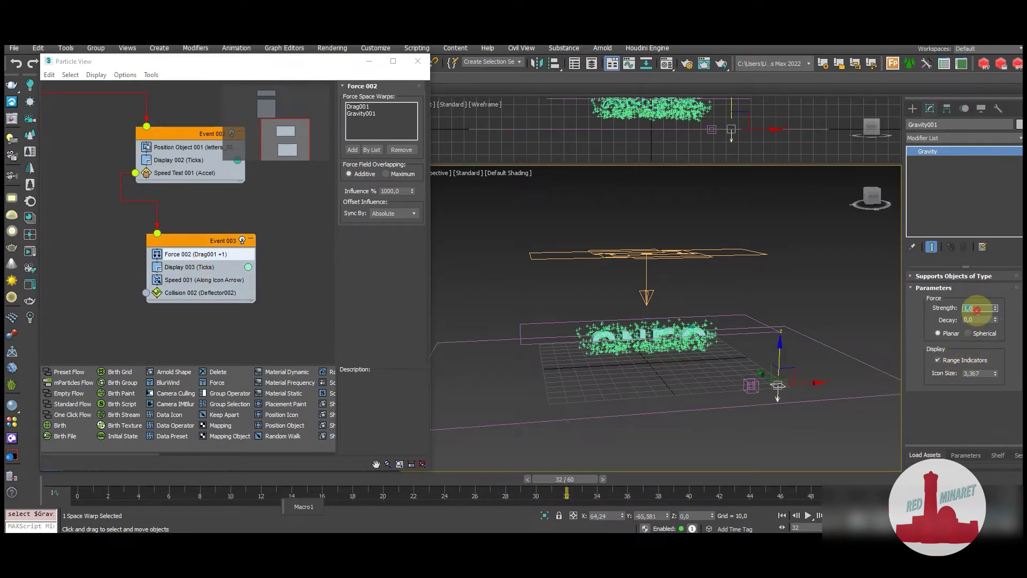
type(".")
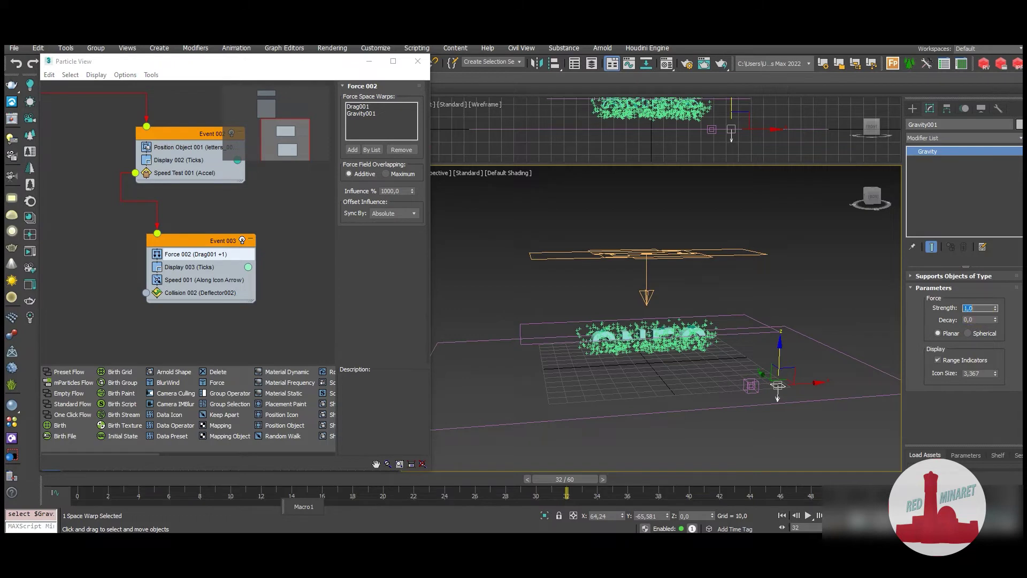
type("0")
key("Return")
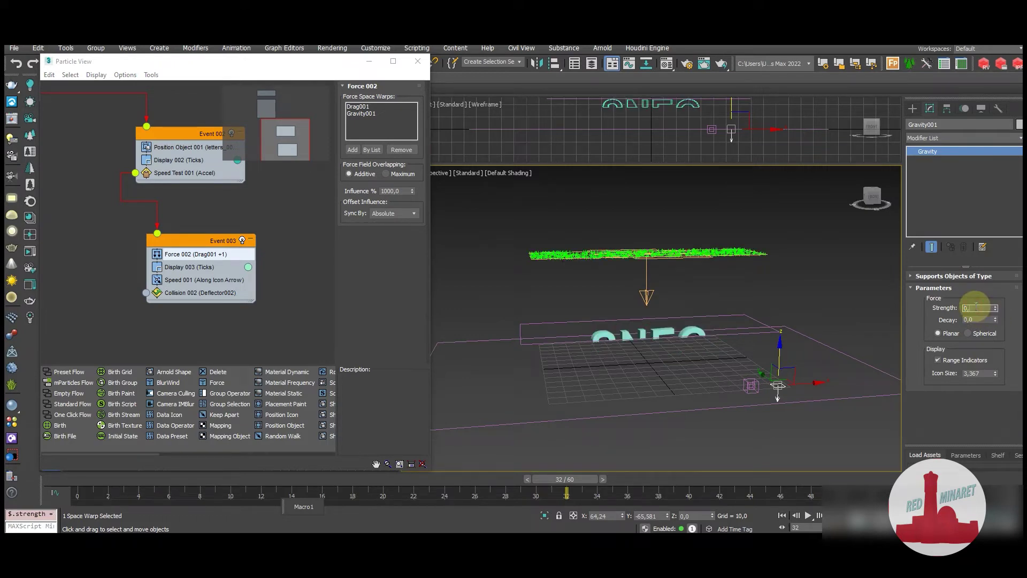
type("2")
key("Return")
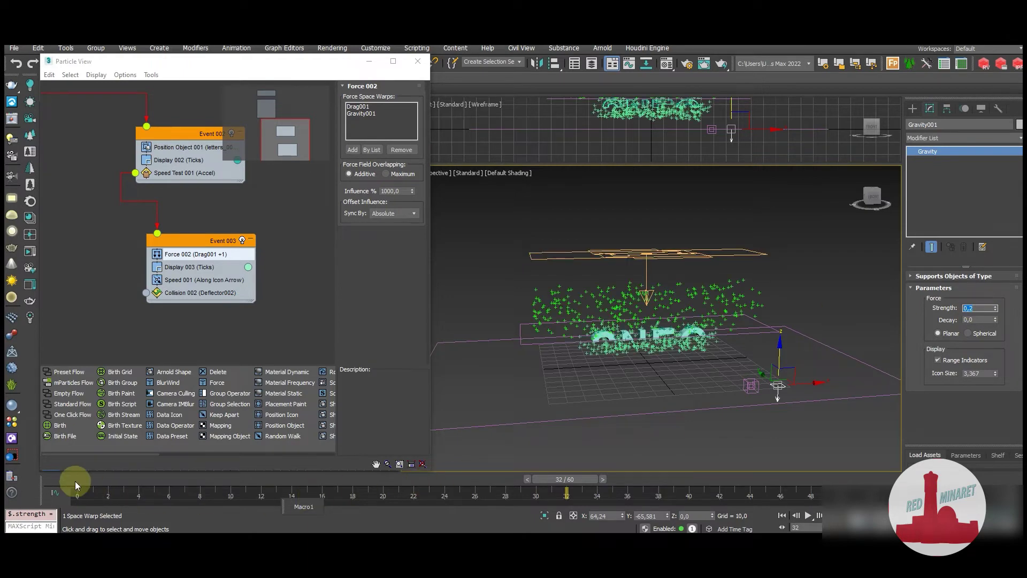
mouse_move(75, 480)
left_mouse_down()
mouse_move(756, 524)
mouse_move(232, 506)
mouse_move(264, 506)
left_mouse_up()
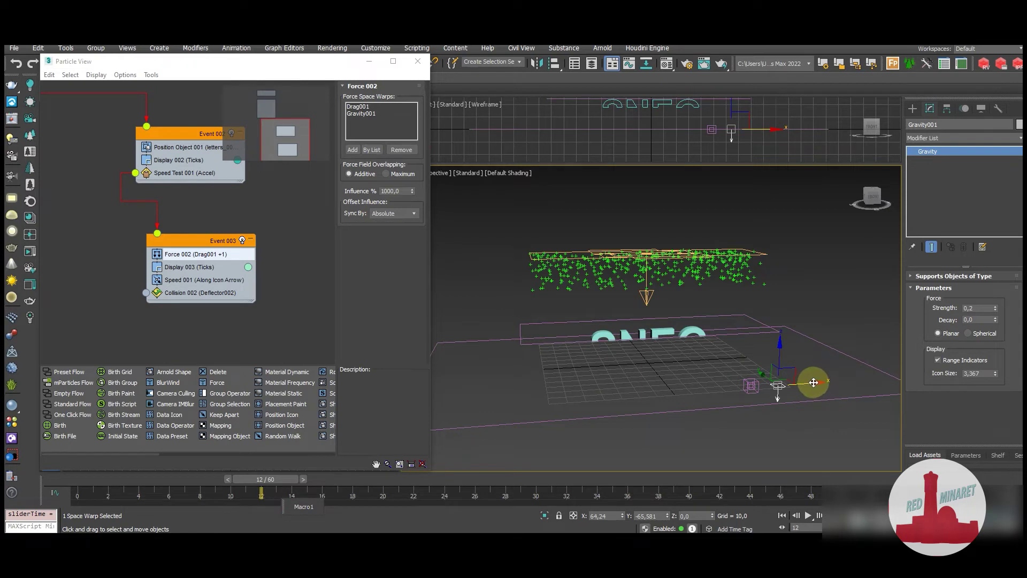
Step: Clone Gravity001 as Gravity002 and replace Gravity001 with it in Force 002
left_click_drag(817, 381, 836, 380, "shift")
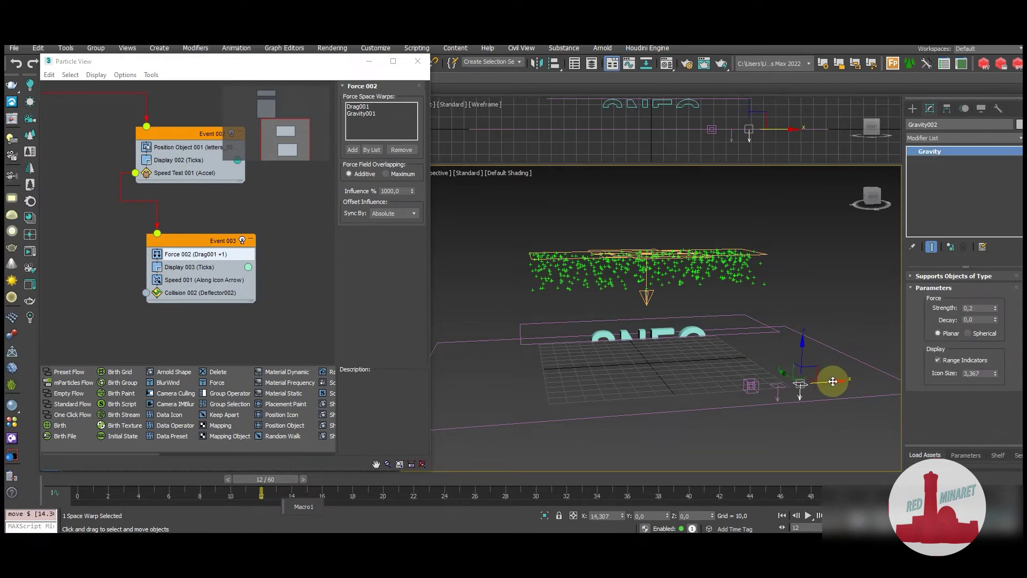
left_click(516, 335)
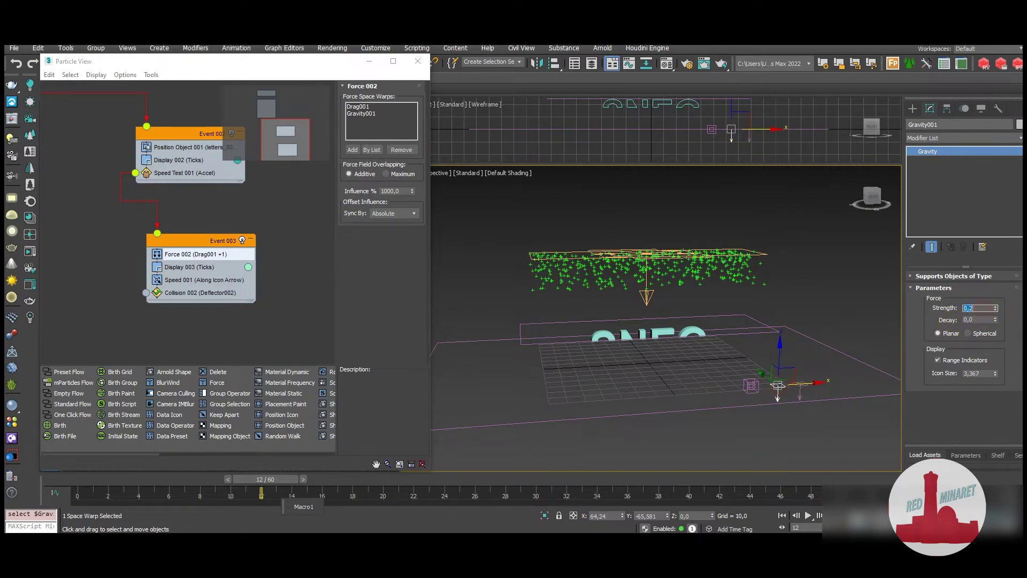
left_click(855, 342)
left_click(800, 384)
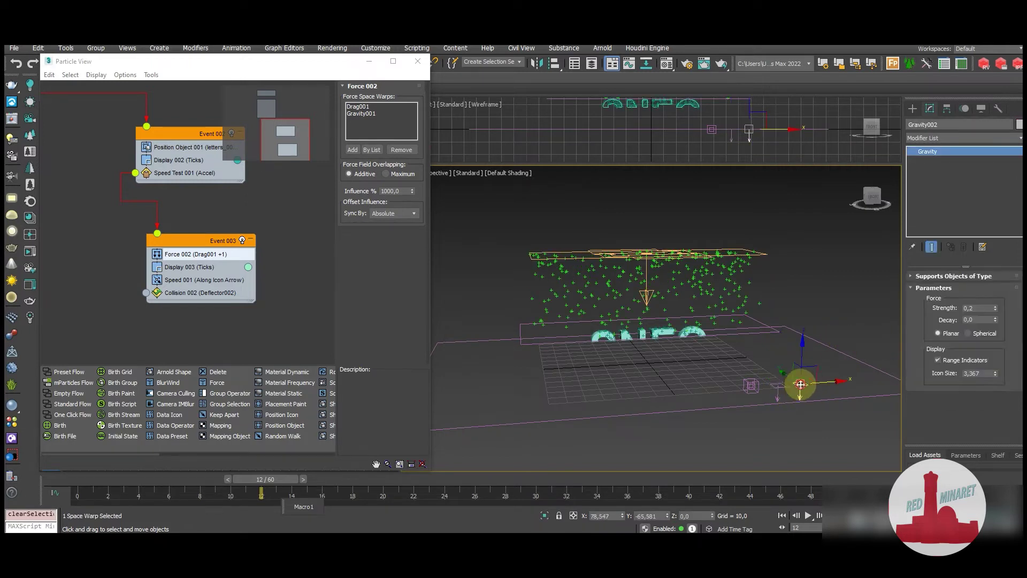
left_click(194, 254)
left_click(360, 114)
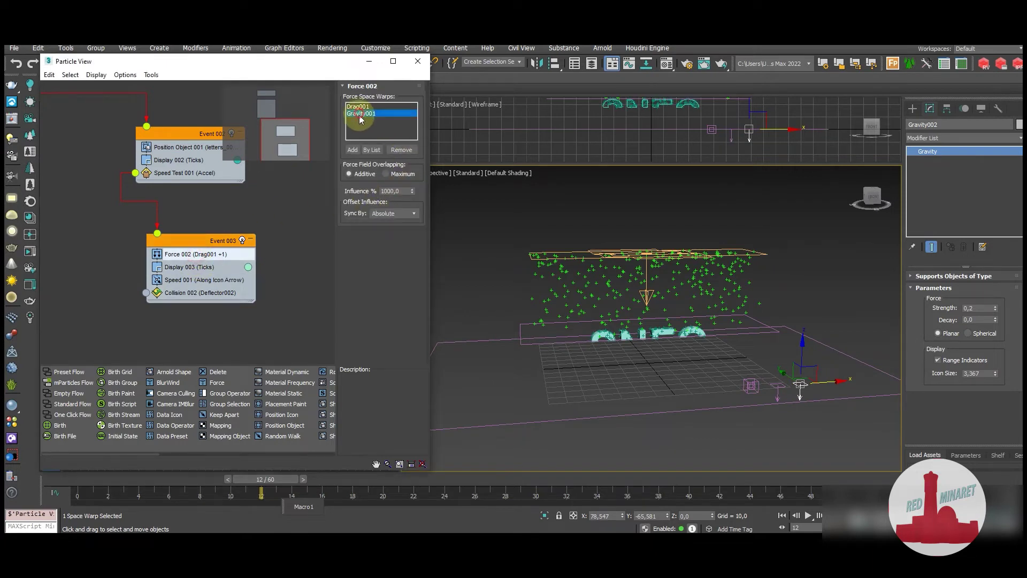
left_click(390, 150)
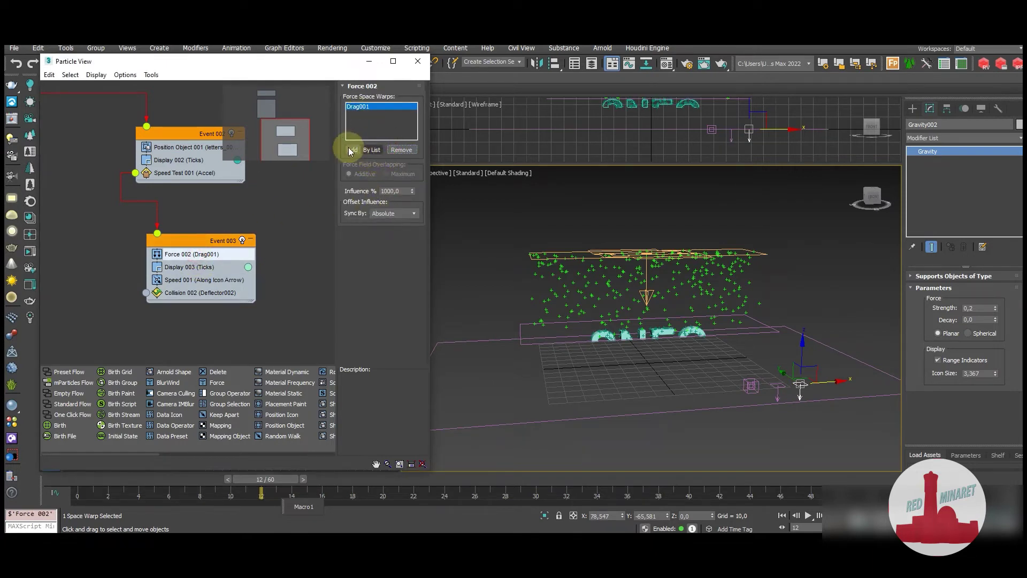
left_click(351, 150)
left_click(800, 384)
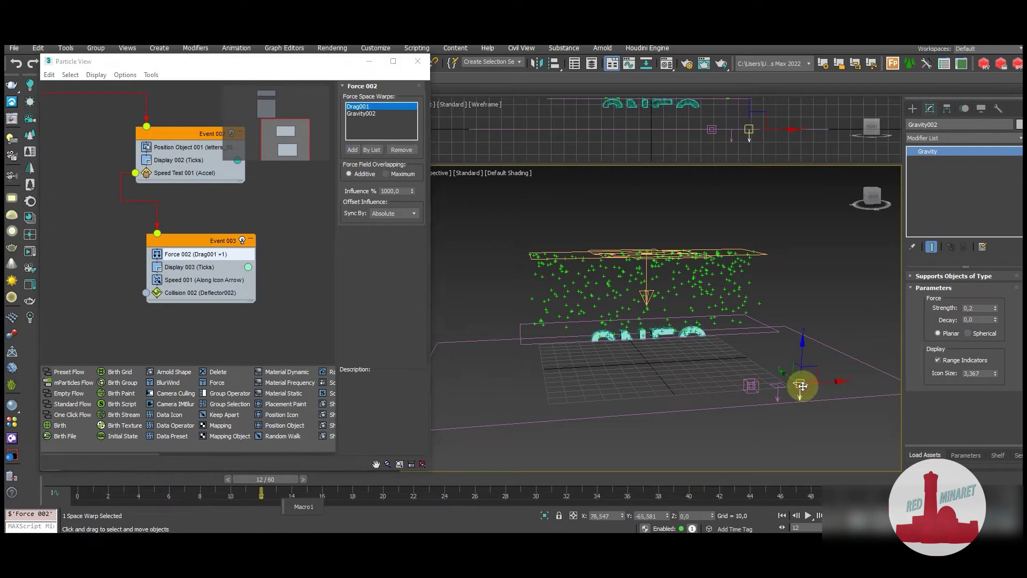
Step: Preview the snowfall, then set Gravity002's strength to 0,5
left_click_drag(95, 482, 483, 493)
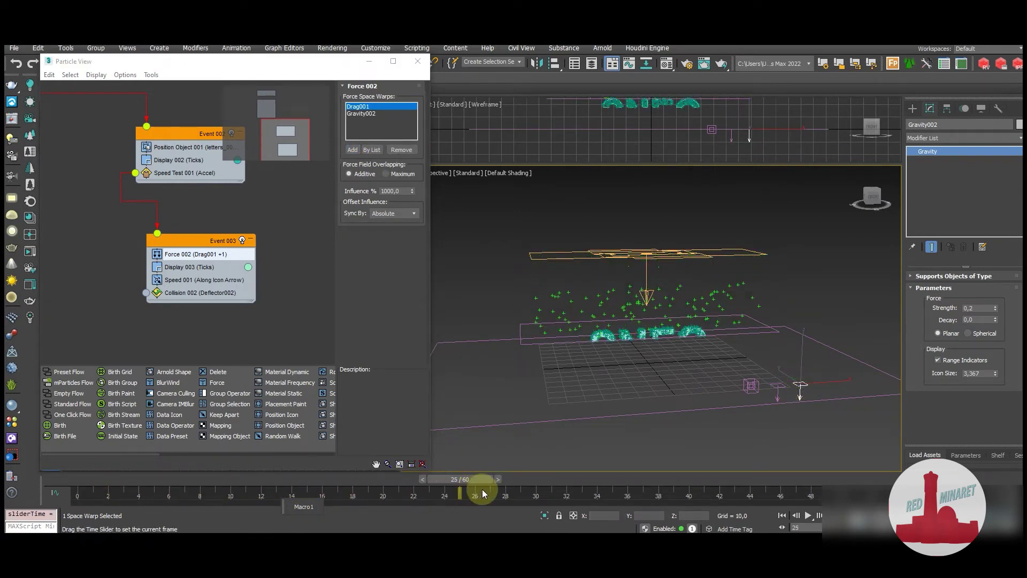
mouse_move(550, 493)
left_mouse_down()
mouse_move(772, 508)
mouse_move(787, 521)
mouse_move(207, 505)
mouse_move(217, 508)
left_mouse_up()
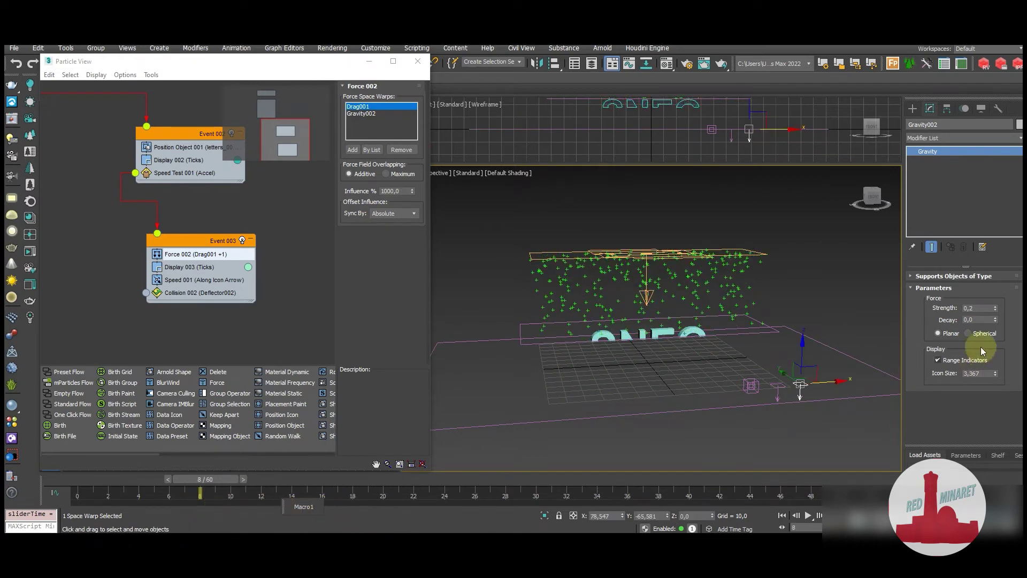
double_click(972, 309)
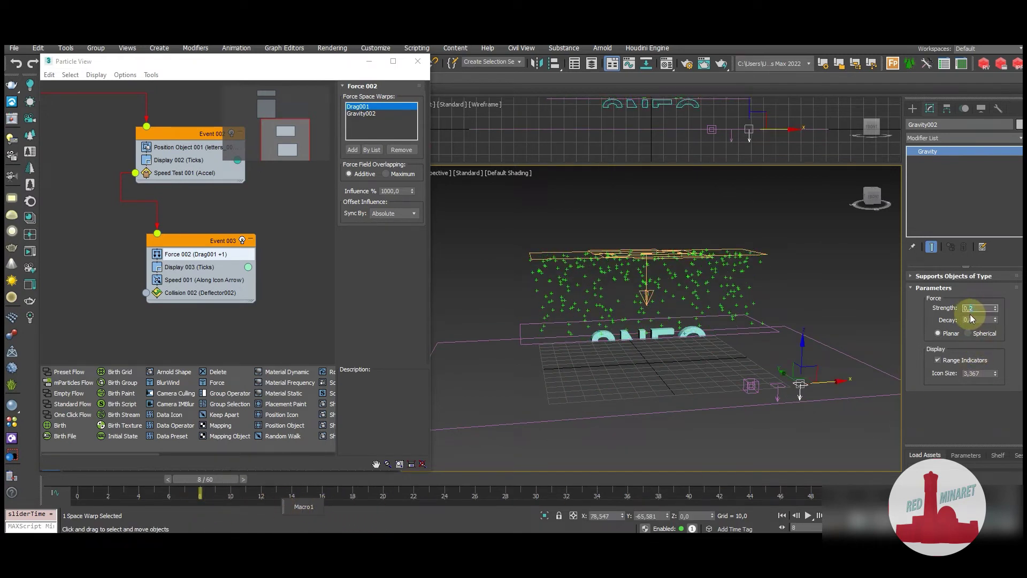
type("0,5")
key("Return")
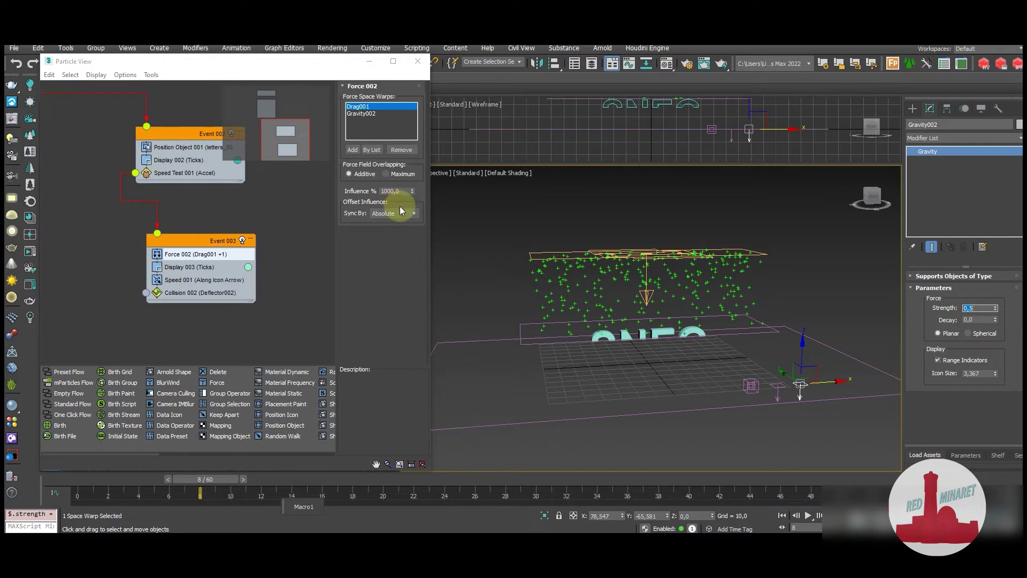
Step: Set Speed 001 divergence to 60 and gravity strength to 0,2, then replay the snowfall
left_click(184, 280)
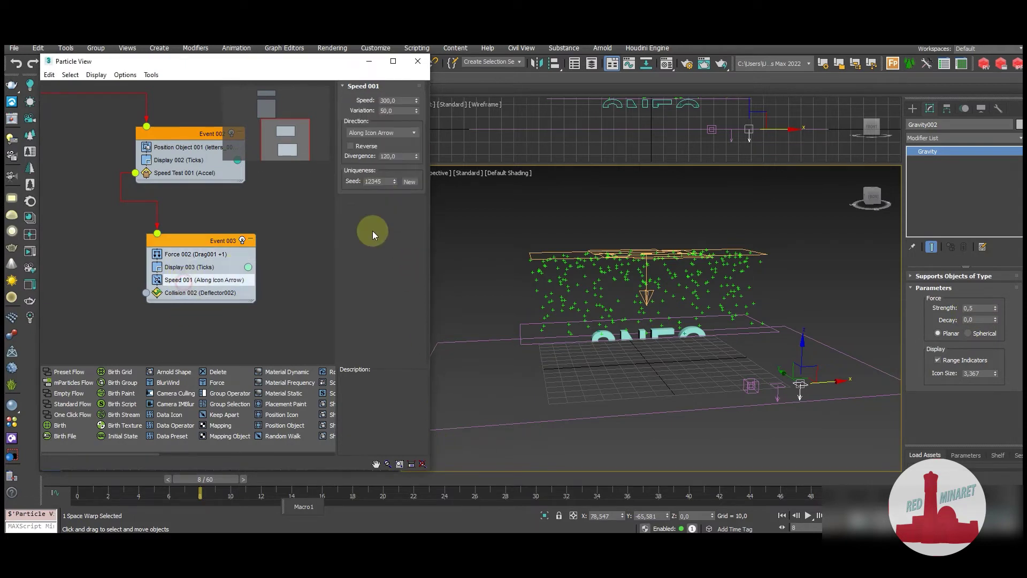
double_click(393, 157)
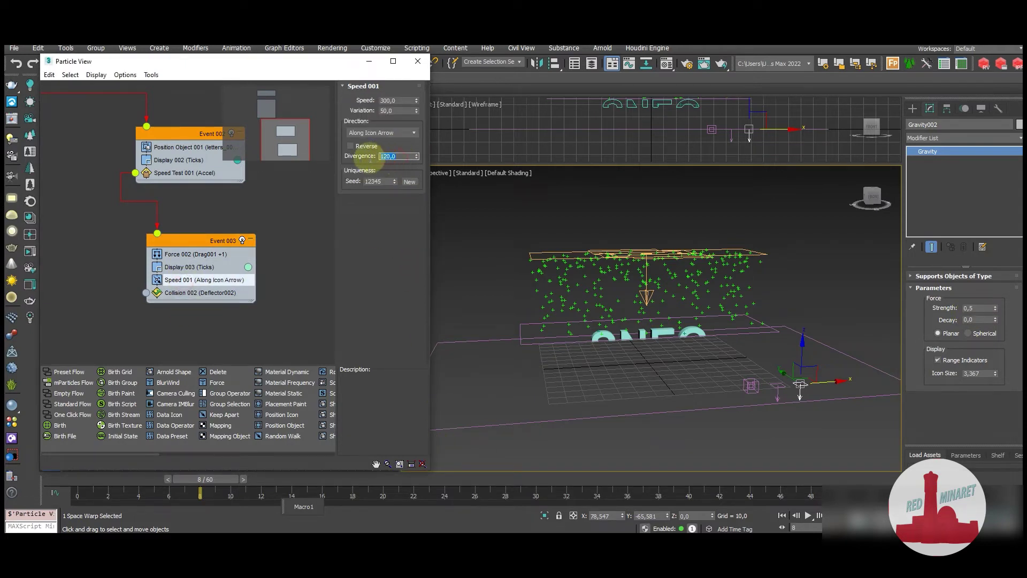
type("60")
key("Return")
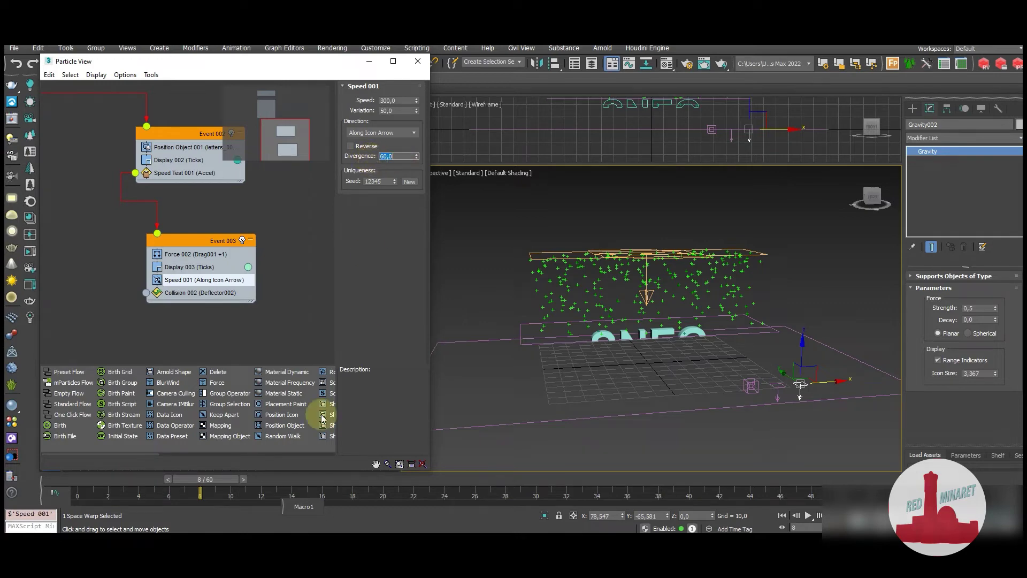
mouse_move(132, 477)
left_mouse_down()
mouse_move(51, 473)
mouse_move(656, 503)
left_mouse_up()
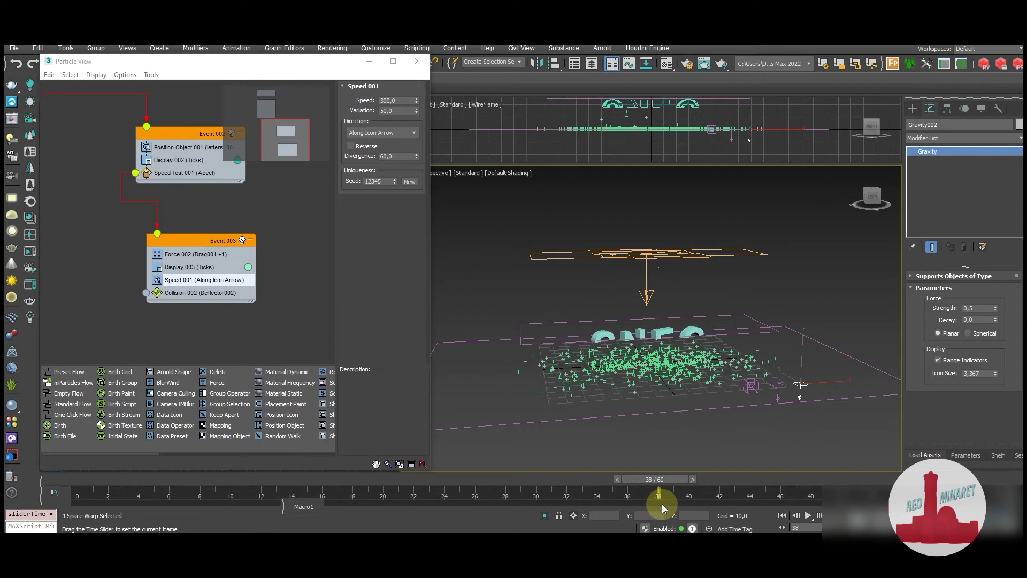
key("w")
type("0,2")
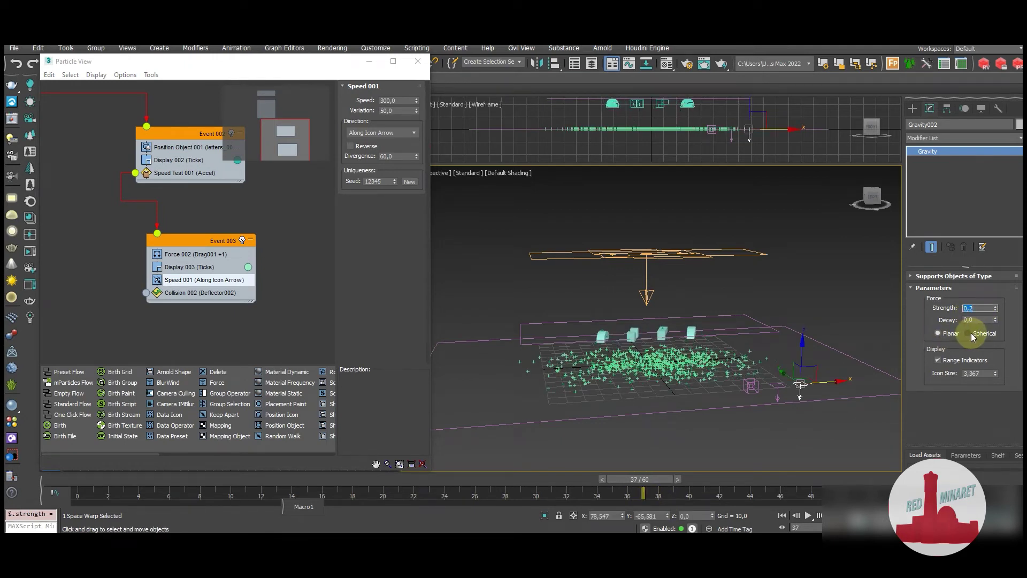
left_click_drag(396, 480, 606, 497)
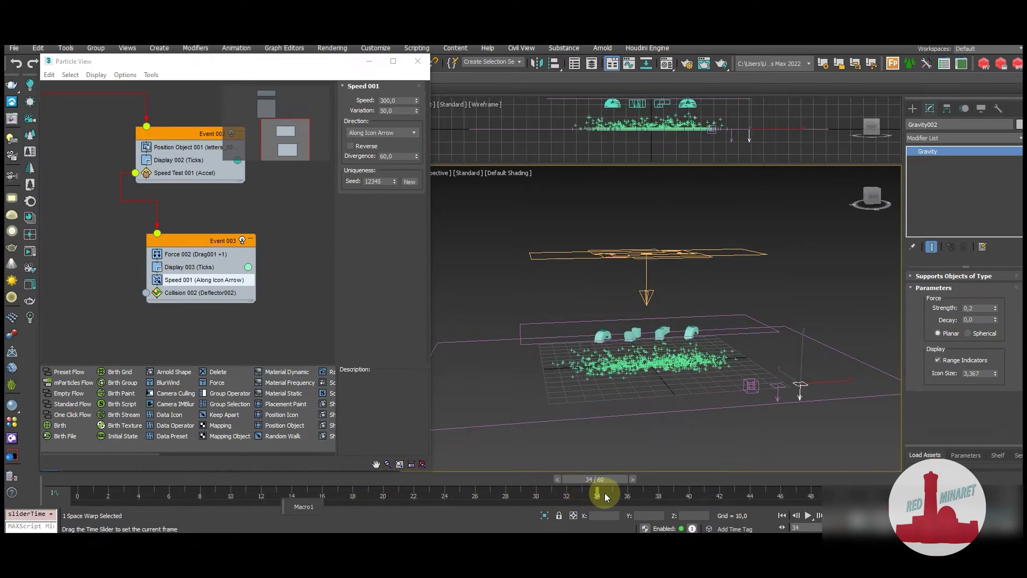
left_click(492, 259)
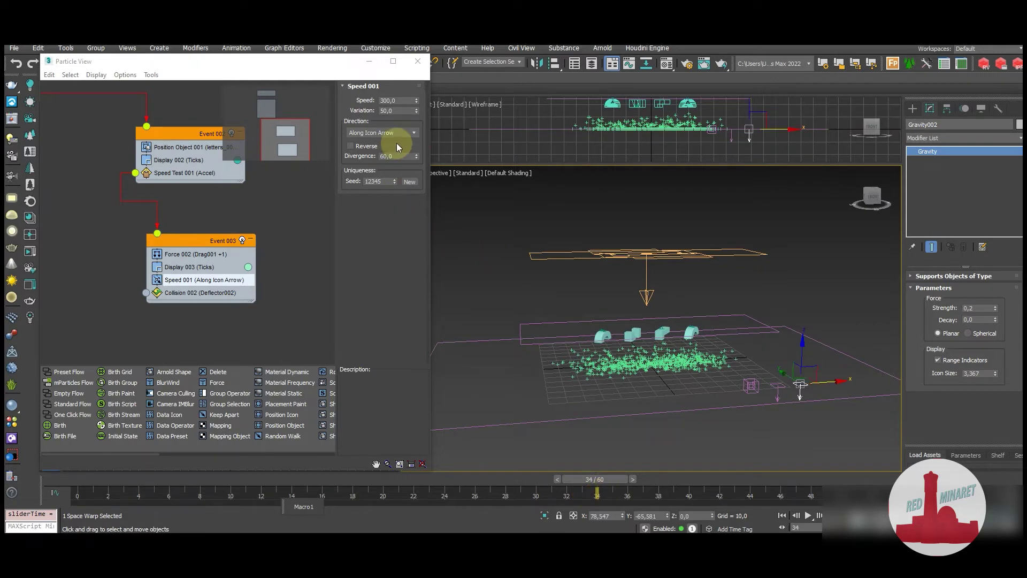
Step: Reverse Speed 001 and lower its speed from 300 to 100, previewing around frame 41
left_click(351, 145)
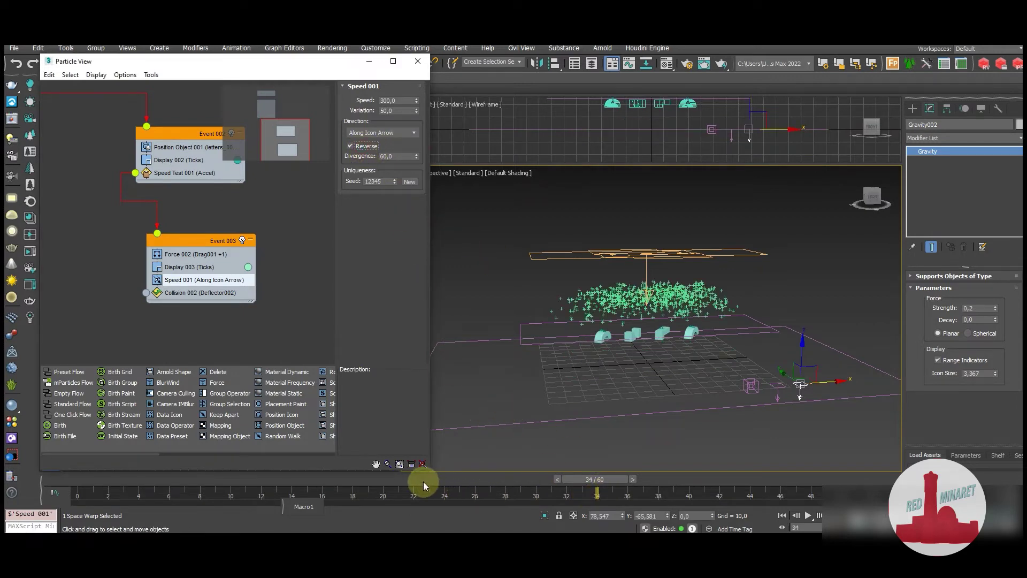
left_click_drag(422, 481, 622, 487)
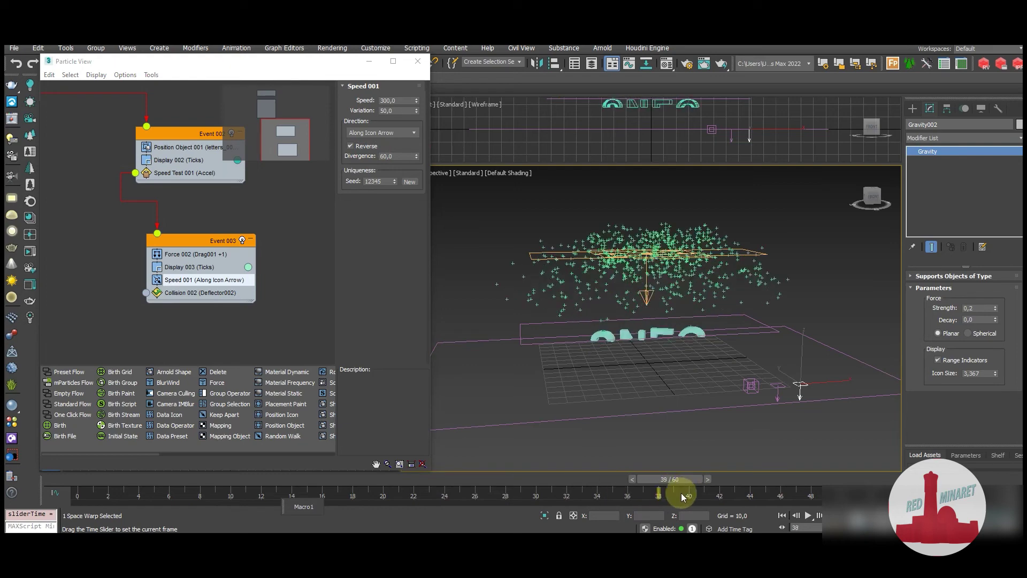
left_click_drag(622, 488, 704, 487)
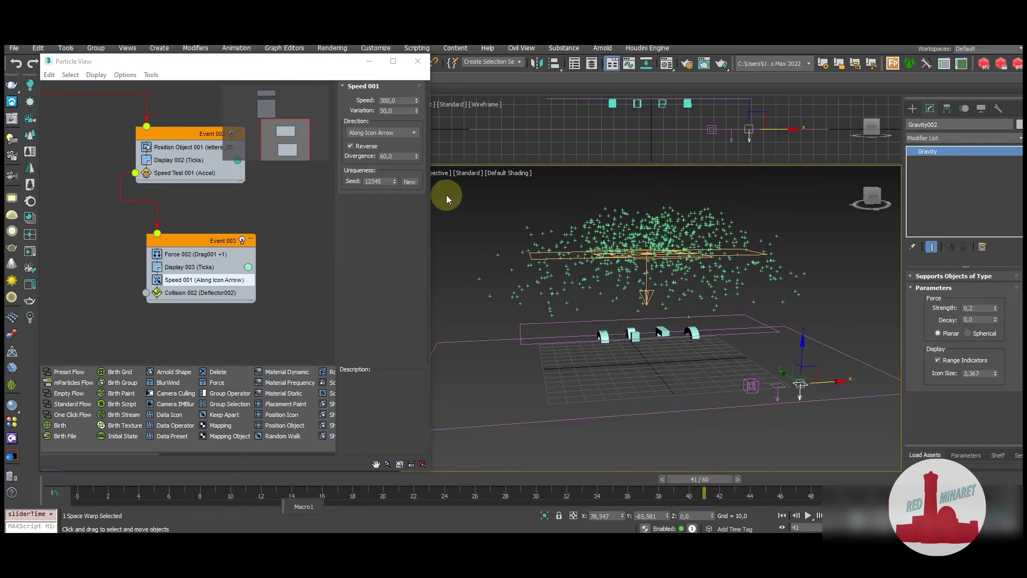
double_click(396, 100)
type("100")
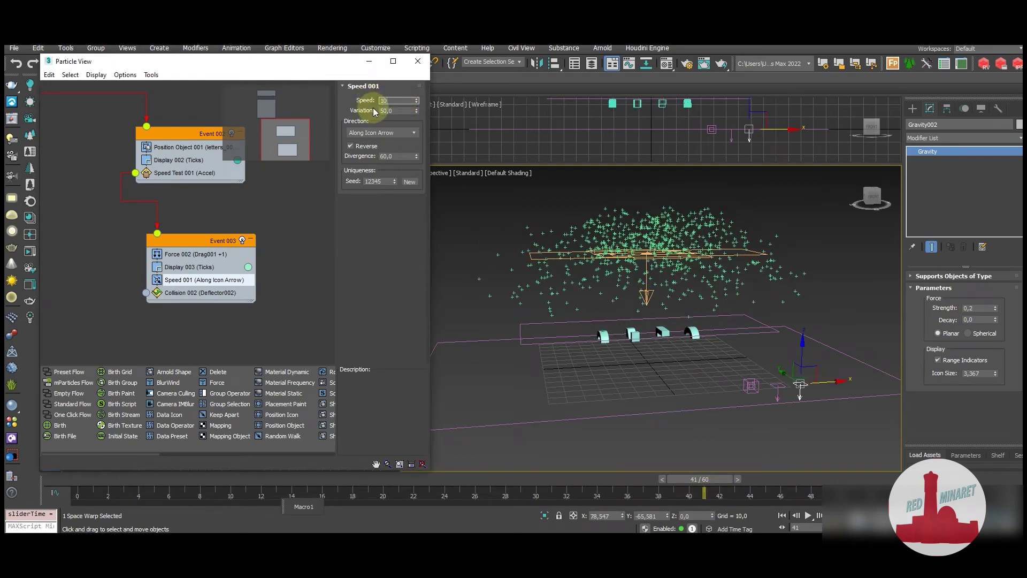
key("Return")
mouse_move(296, 485)
left_mouse_down()
mouse_move(675, 479)
mouse_move(568, 491)
left_mouse_up()
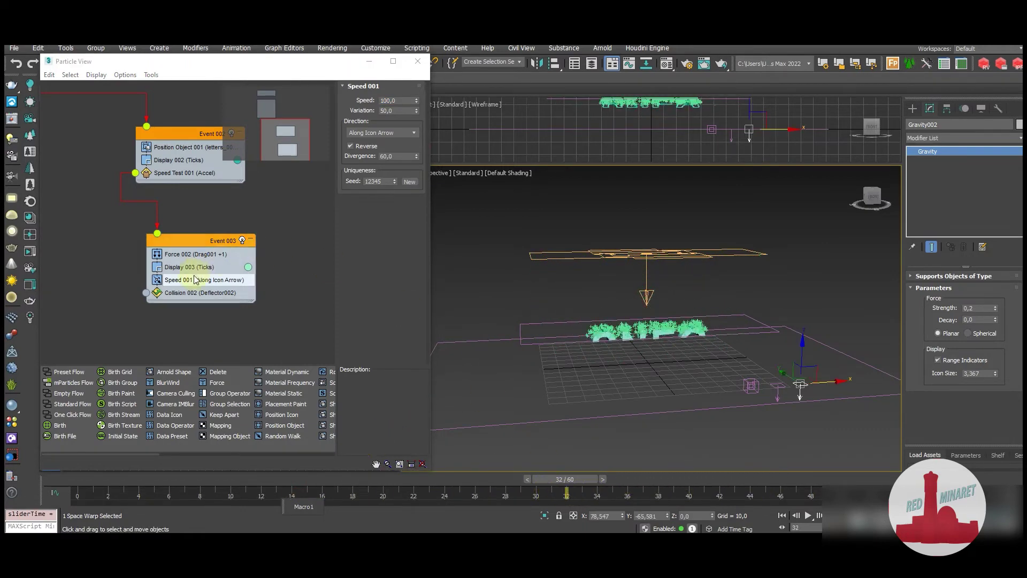
left_click(185, 173)
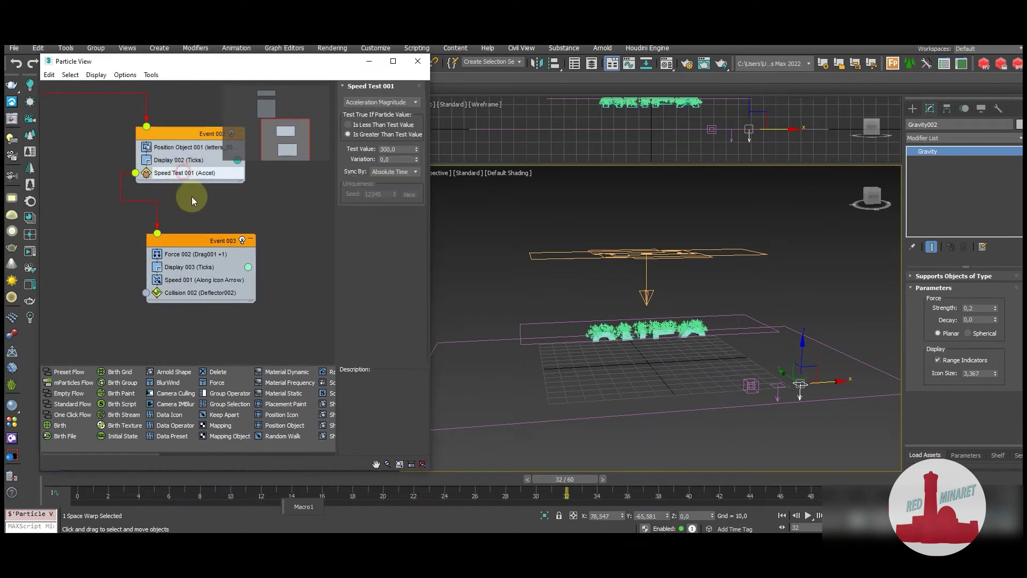
Step: Give Speed Test 001 variation 50 and test value 100, then replay the motion
double_click(390, 159)
type("50")
key("Return")
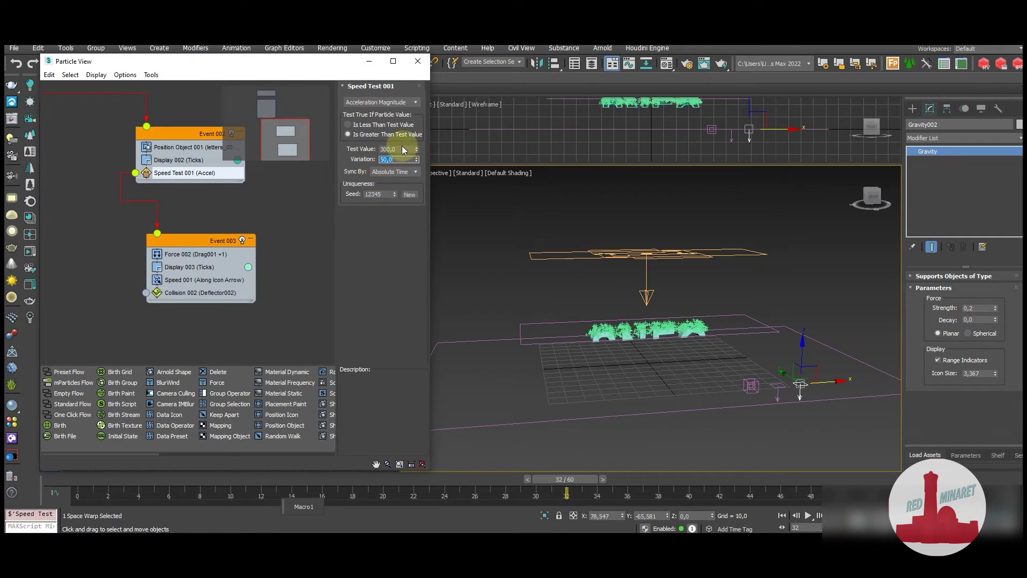
double_click(400, 149)
type("100")
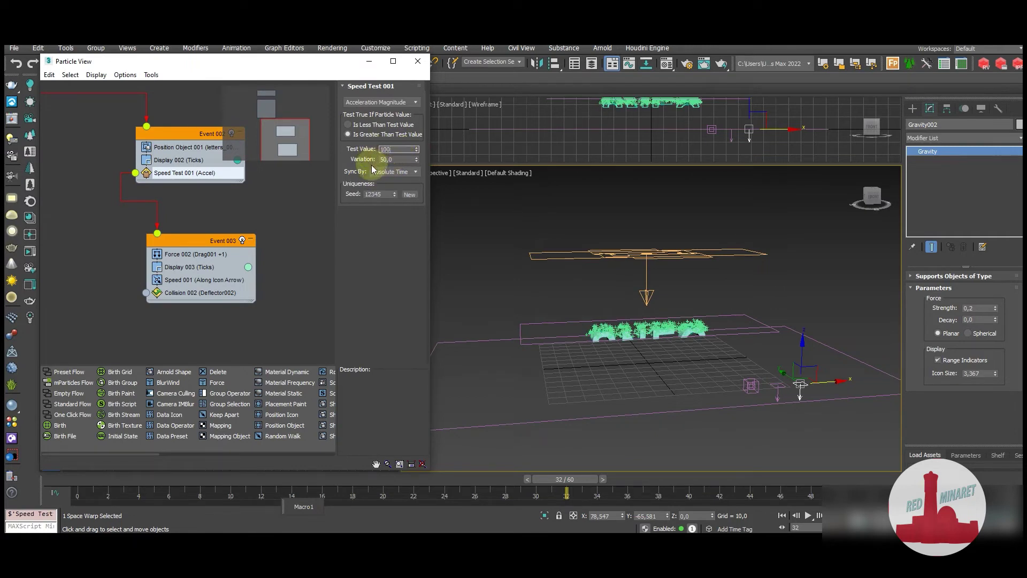
key("Return")
left_click_drag(454, 484, 762, 498)
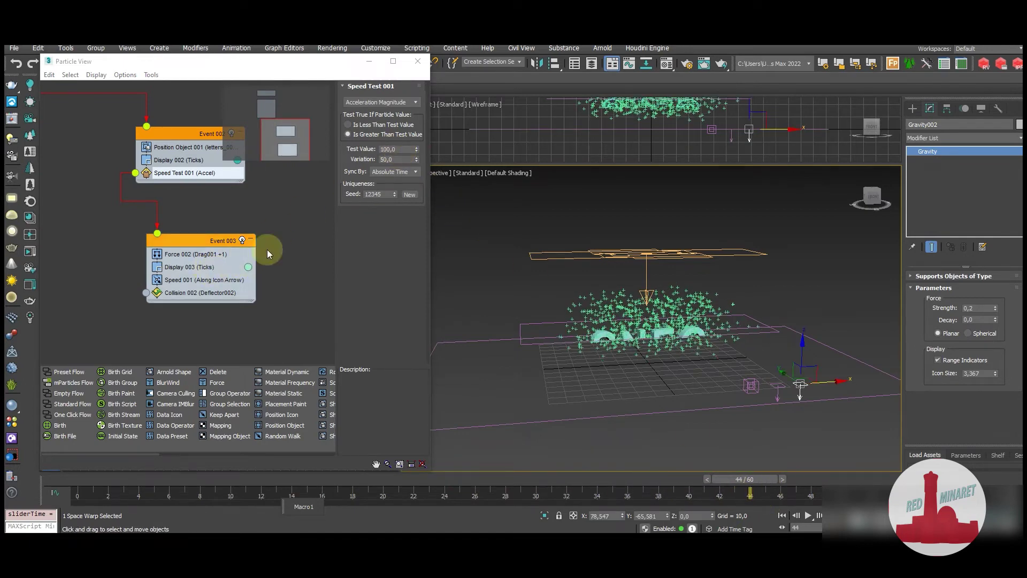
Step: Raise the test value to 500, then 1000, previewing up to frame 39
double_click(393, 149)
type("500")
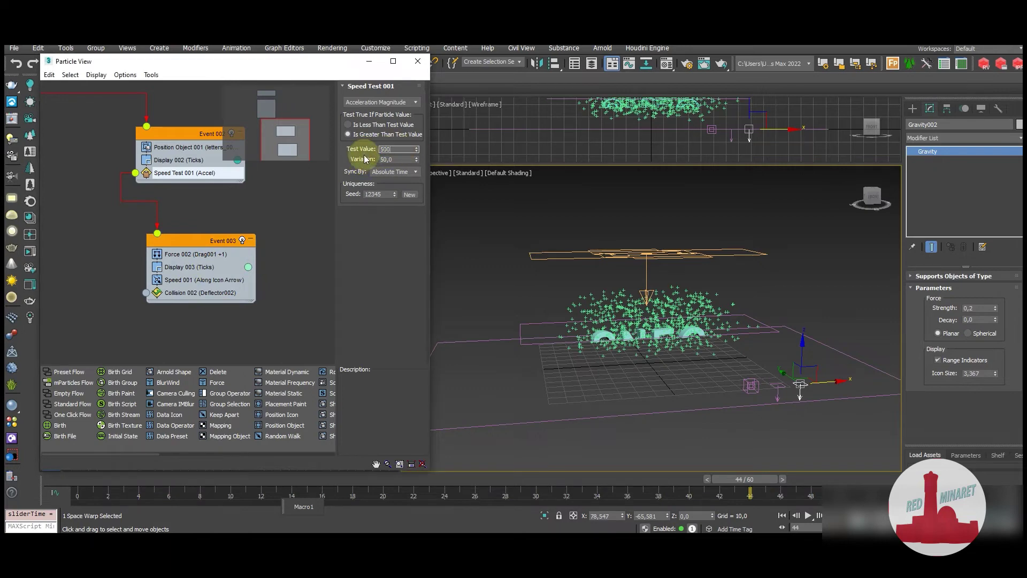
key("Return")
mouse_move(435, 479)
left_mouse_down()
mouse_move(748, 495)
mouse_move(429, 492)
left_mouse_up()
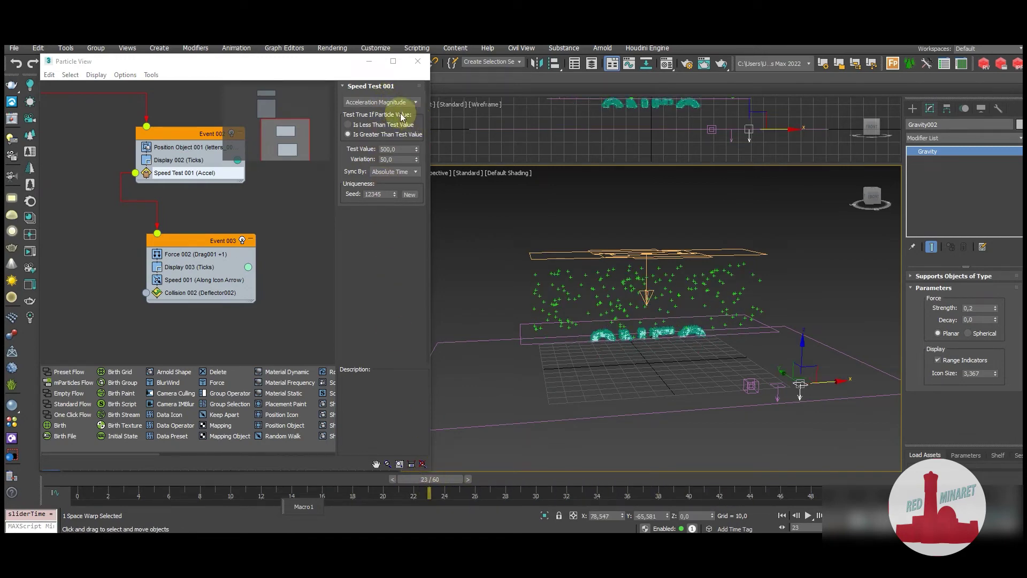
double_click(396, 149)
type("10")
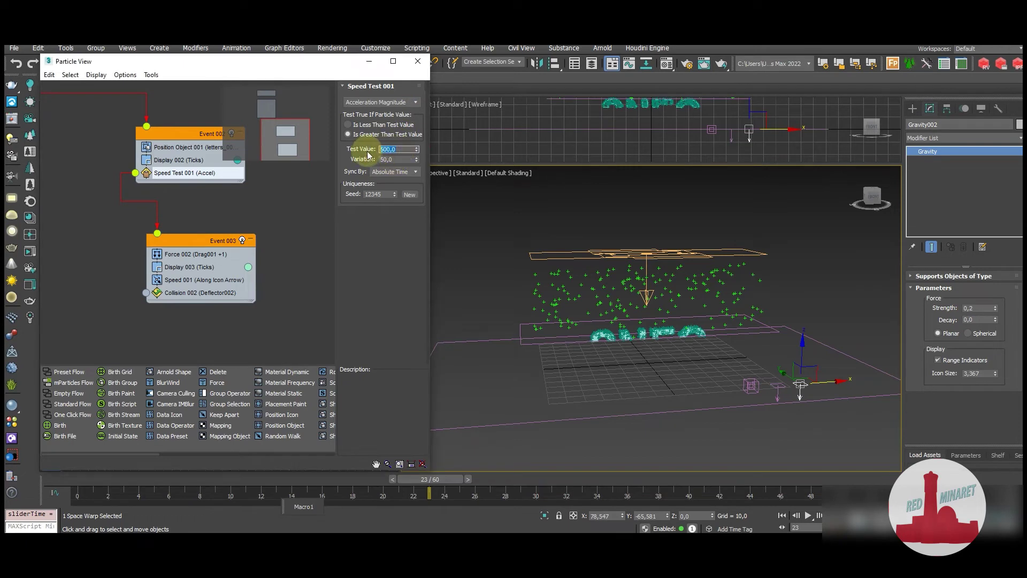
key("Return")
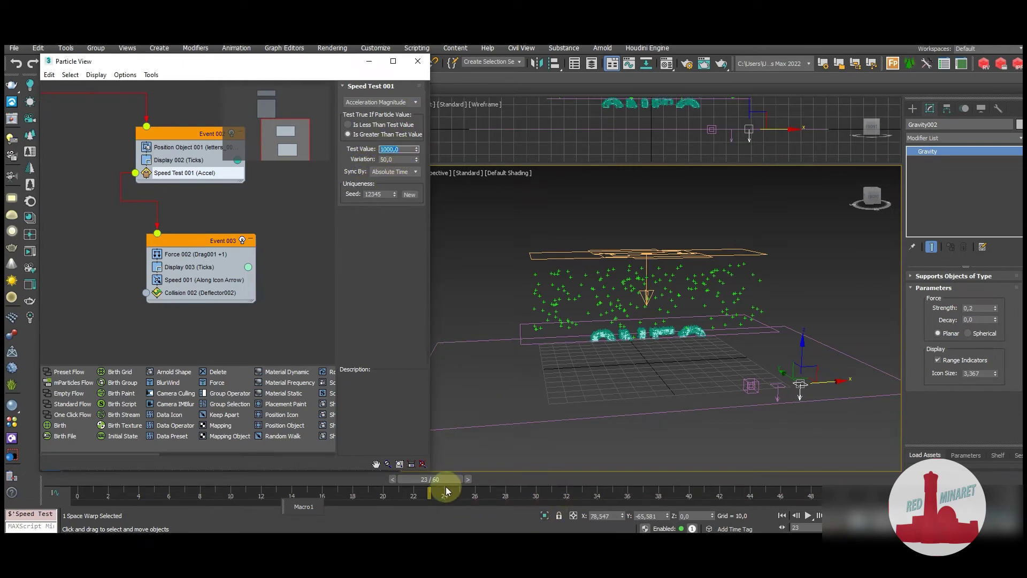
left_click_drag(446, 490, 508, 488)
left_click_drag(576, 487, 796, 495)
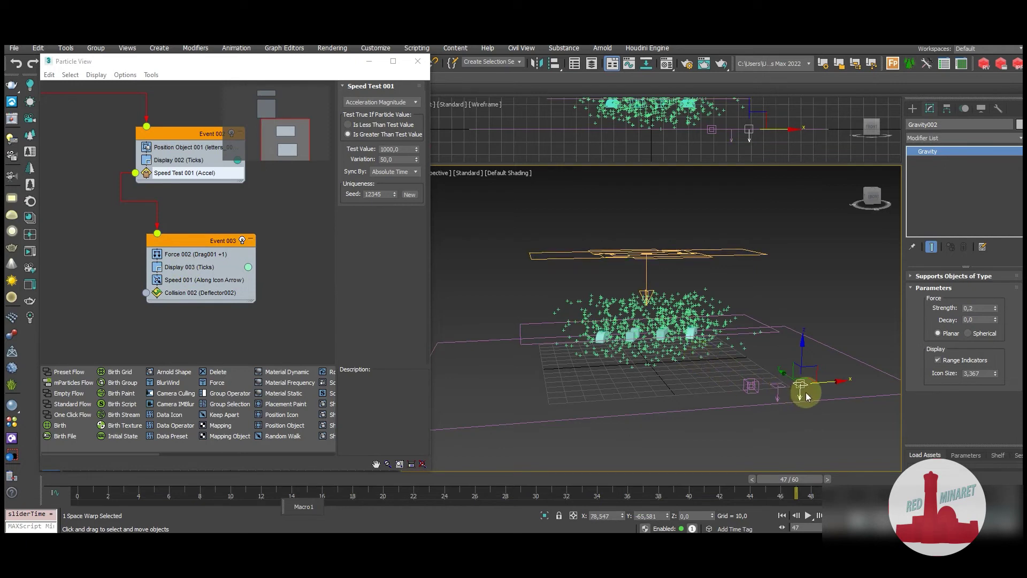
Step: Raise the gravity strength to 0,5 and replay the animation
type("0,5")
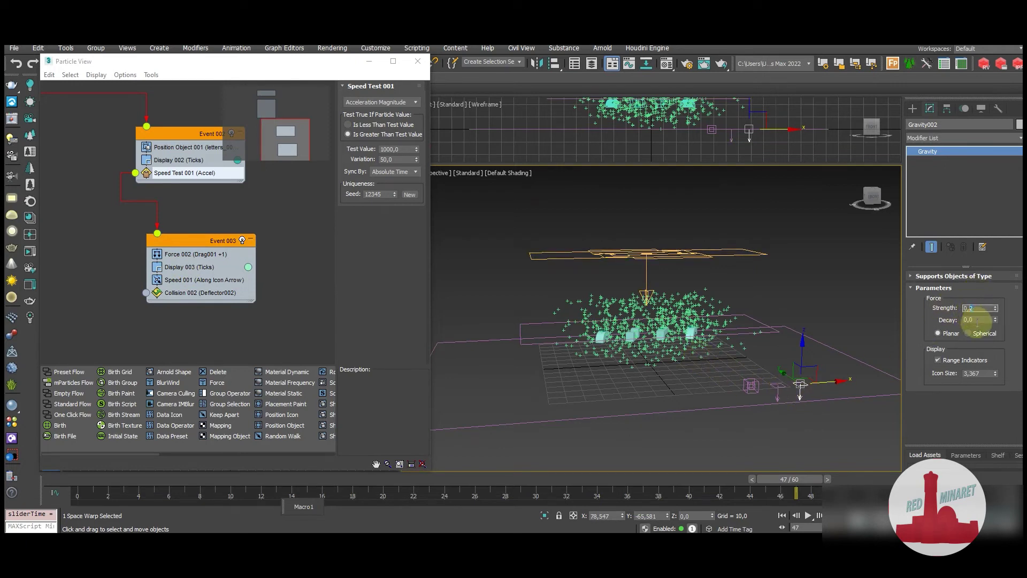
key("Return")
mouse_move(445, 481)
left_mouse_down()
mouse_move(762, 484)
mouse_move(581, 480)
left_mouse_up()
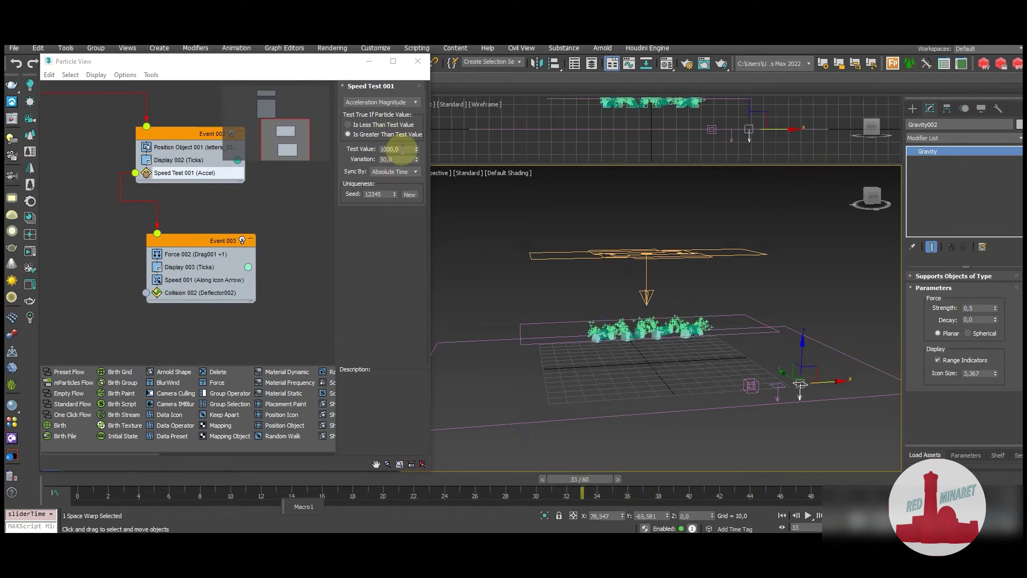
Step: Try Speed Test 001 test values 800 and 700 and widen the variation to 300
left_click_drag(403, 151, 375, 151)
type("800")
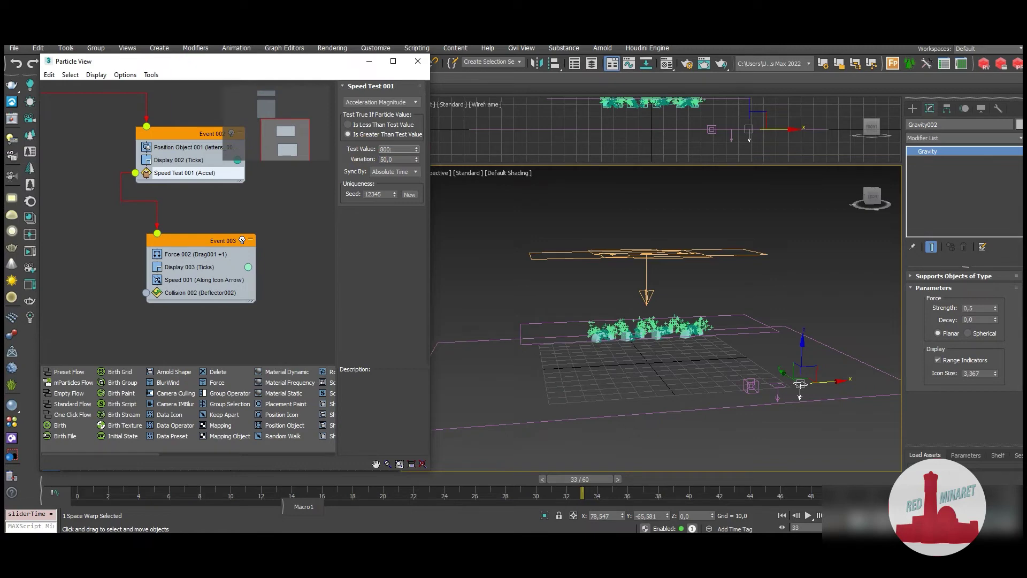
key("Return")
left_click_drag(387, 483, 780, 495)
left_click_drag(695, 496, 475, 495)
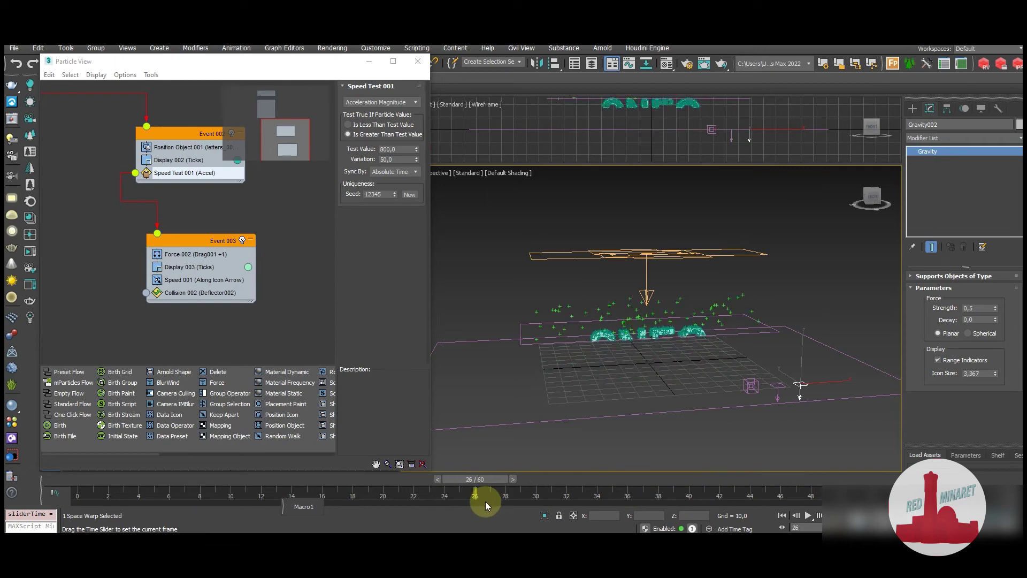
type("700")
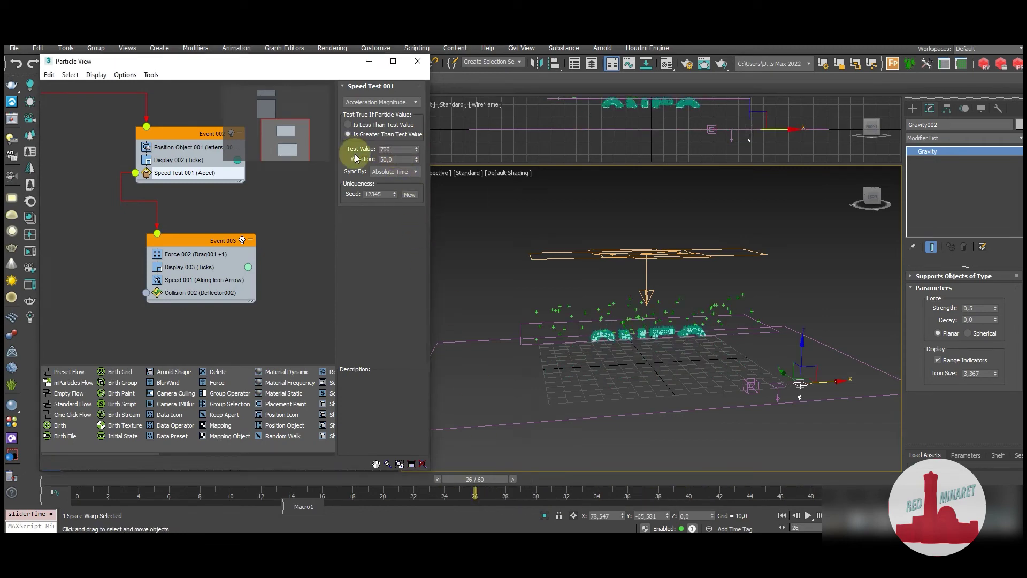
key("Return")
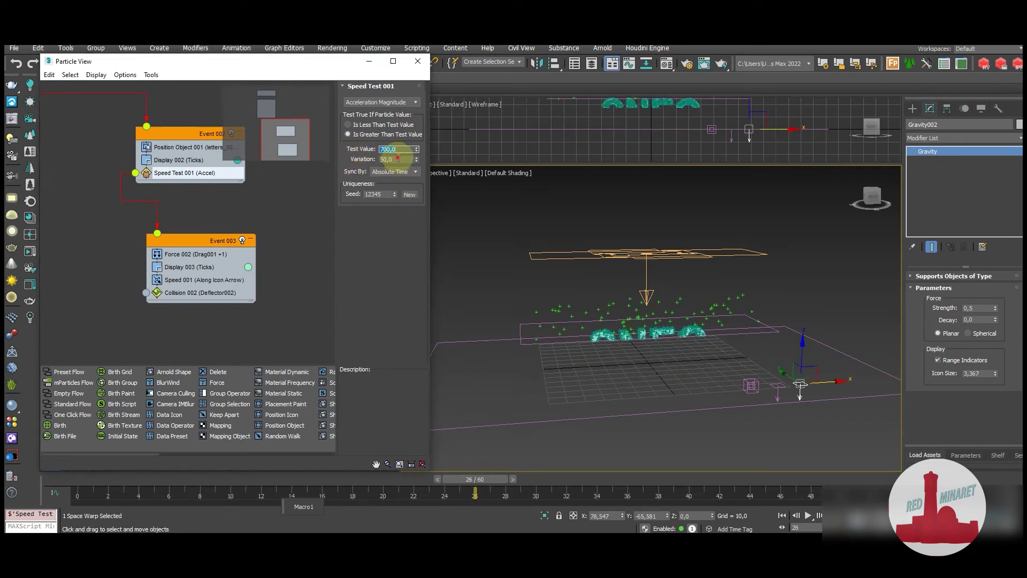
left_click(398, 157)
type("300")
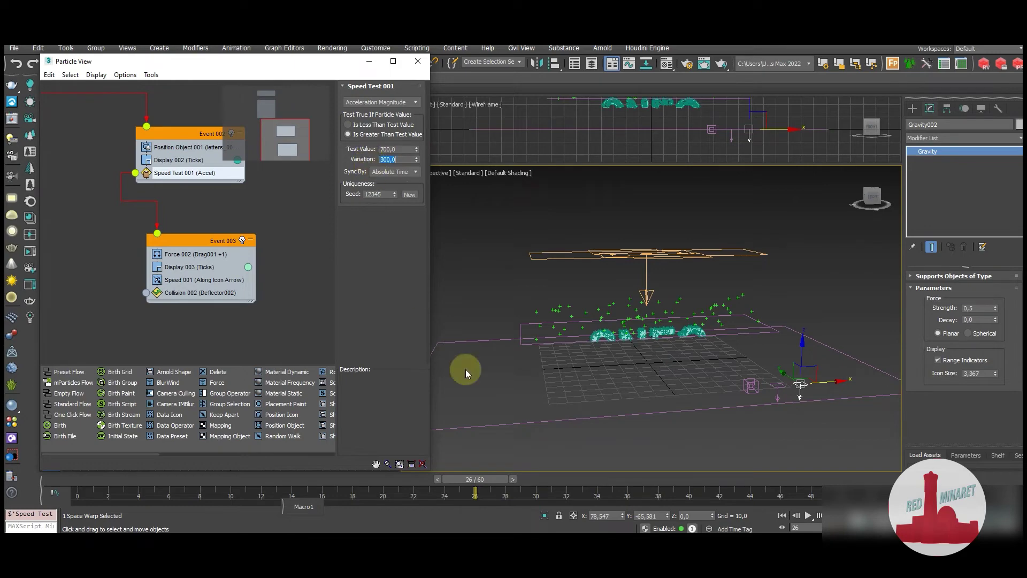
left_click_drag(474, 479, 626, 481)
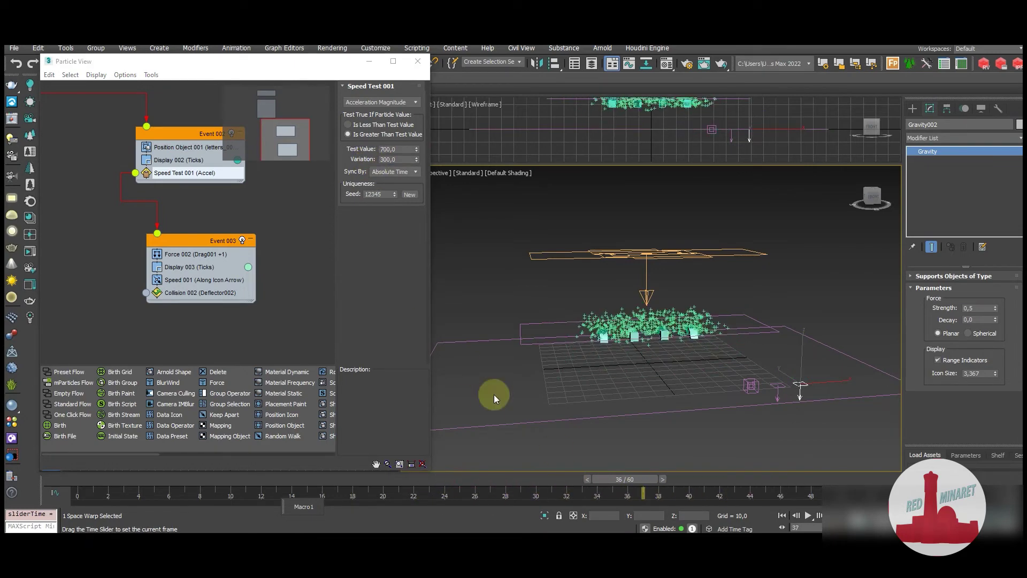
Step: Retune the test value through 400 and 800 to a final 1200, then preview
left_click(396, 149)
type("400")
key("Return")
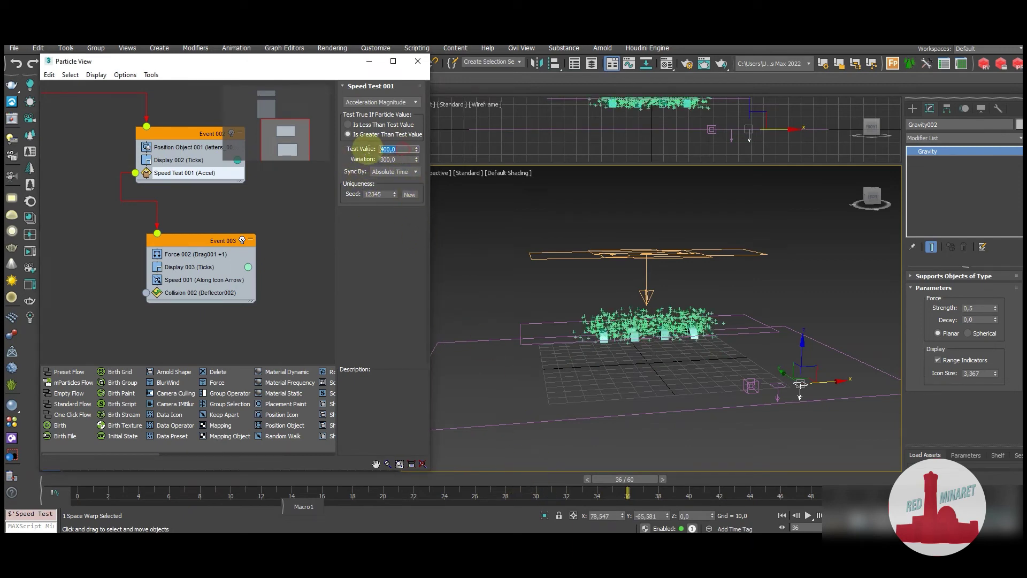
type("800")
key("Return")
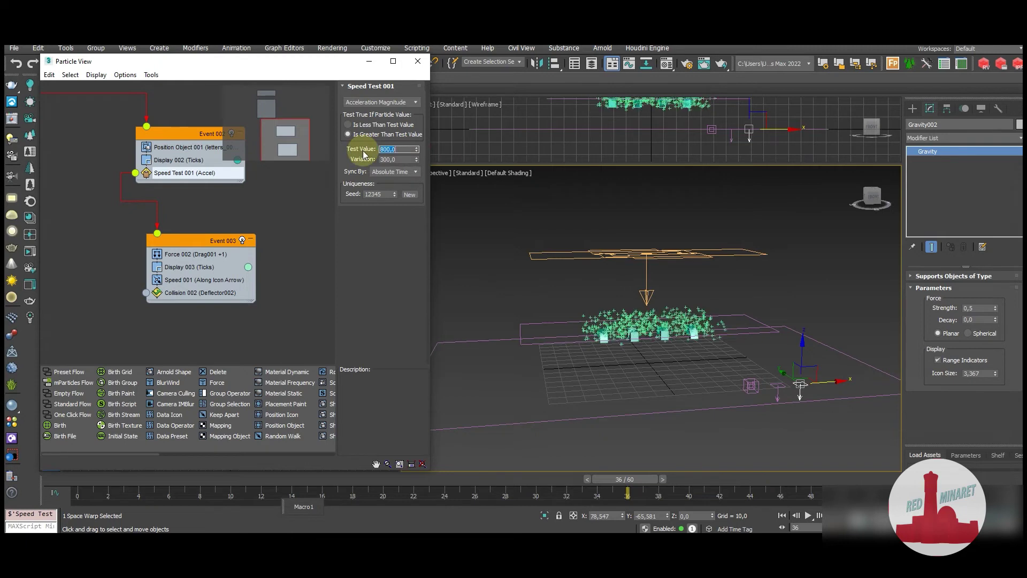
left_click(405, 150)
type("12")
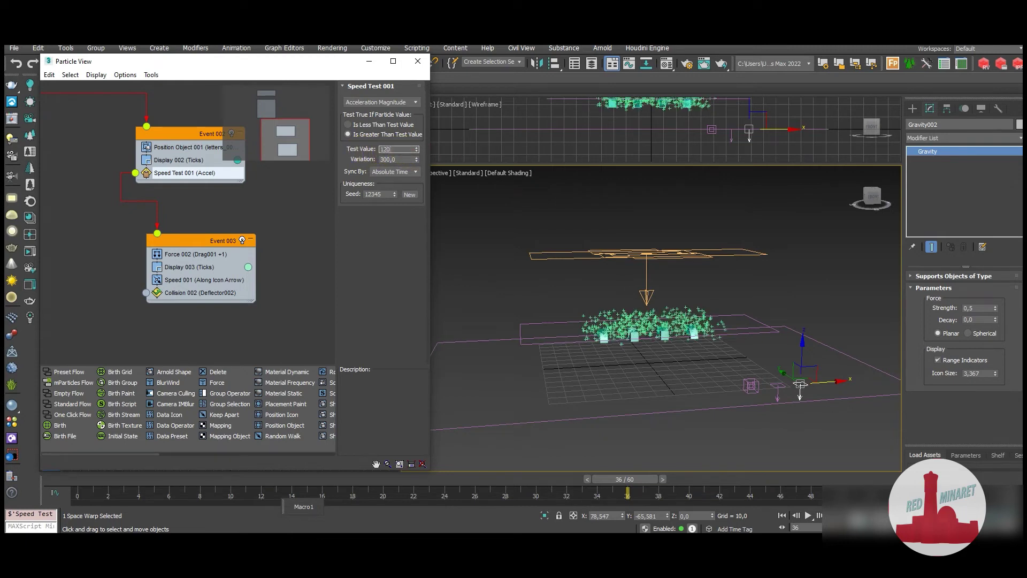
type("0")
key("Return")
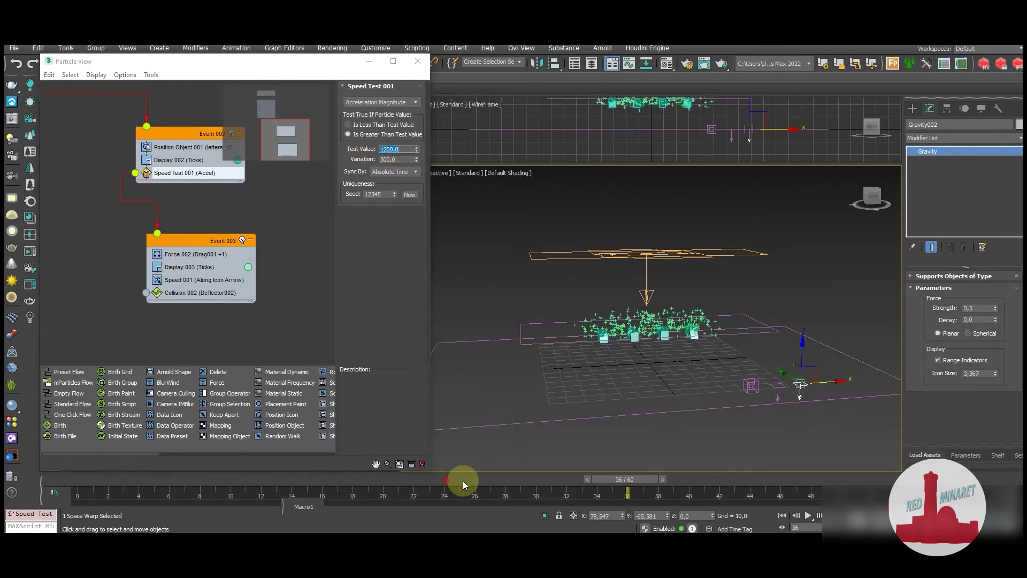
mouse_move(463, 480)
left_mouse_down()
mouse_move(962, 496)
mouse_move(851, 488)
left_mouse_up()
Step: Set Deflector002's friction to 1,0 and check the landed snow between frames 24 and 50
left_click(765, 401)
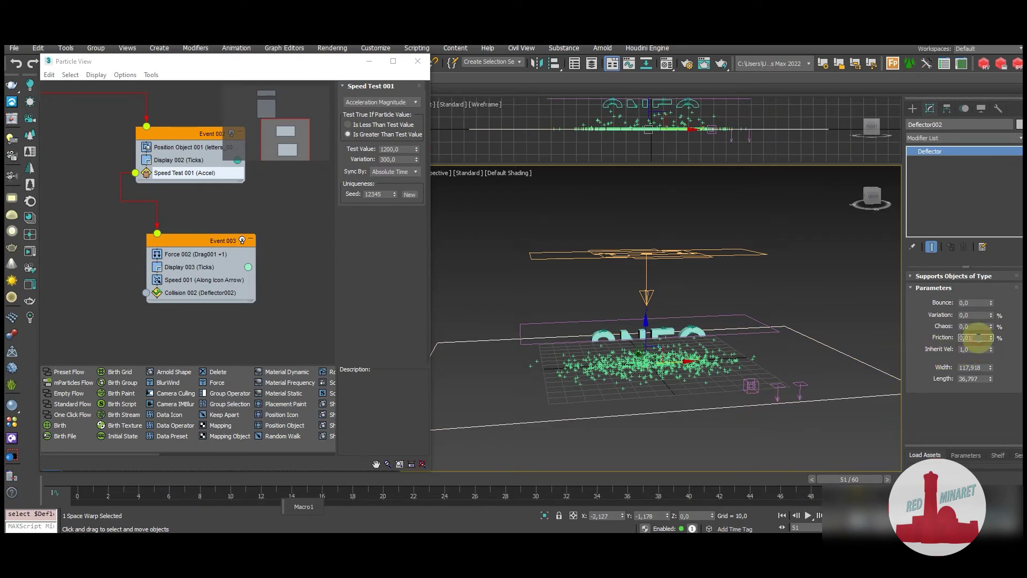
left_click_drag(983, 338, 944, 338)
type("0")
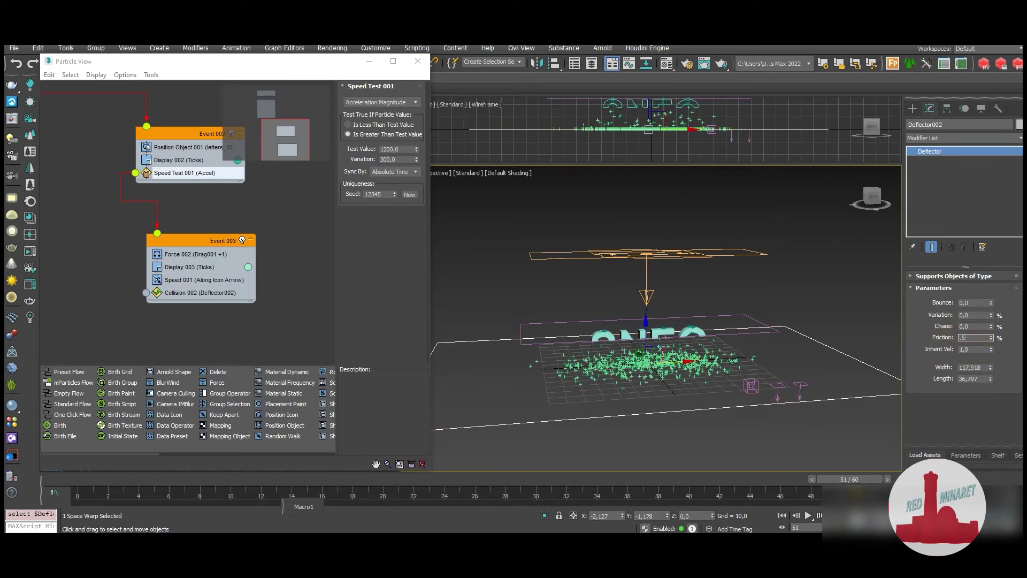
key("Return")
type("1")
key("Return")
left_click_drag(423, 486, 478, 483)
mouse_move(576, 483)
left_mouse_down()
mouse_move(787, 492)
mouse_move(994, 484)
left_mouse_up()
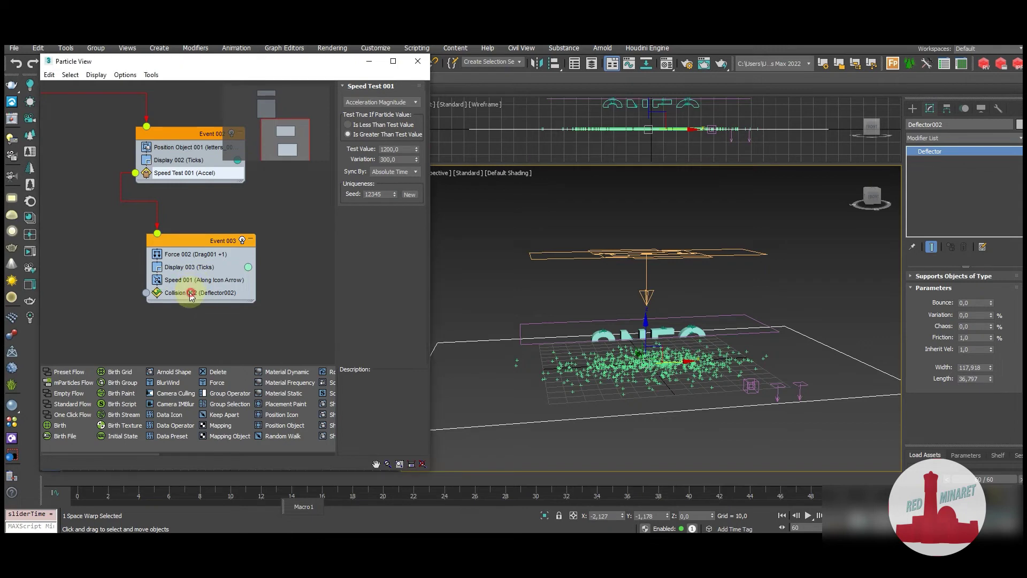
Step: Set Event 003's Collision 002 speed to Stop so particles halt on Deflector002
left_click(191, 291)
left_click(399, 169)
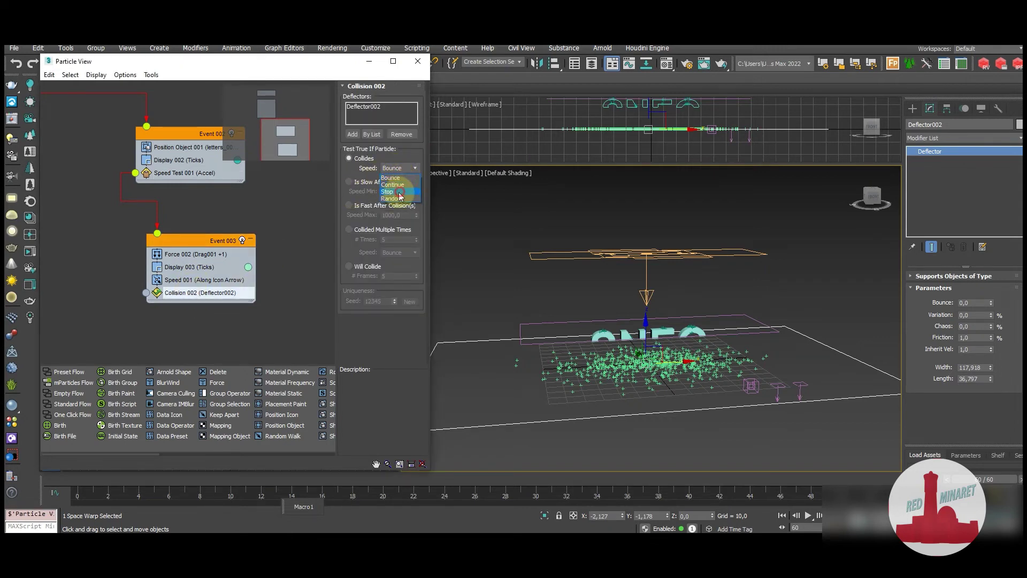
left_click(399, 191)
Step: Preview the snowfall from frame 12 and stop playback at frame 19
left_click_drag(385, 484, 932, 492)
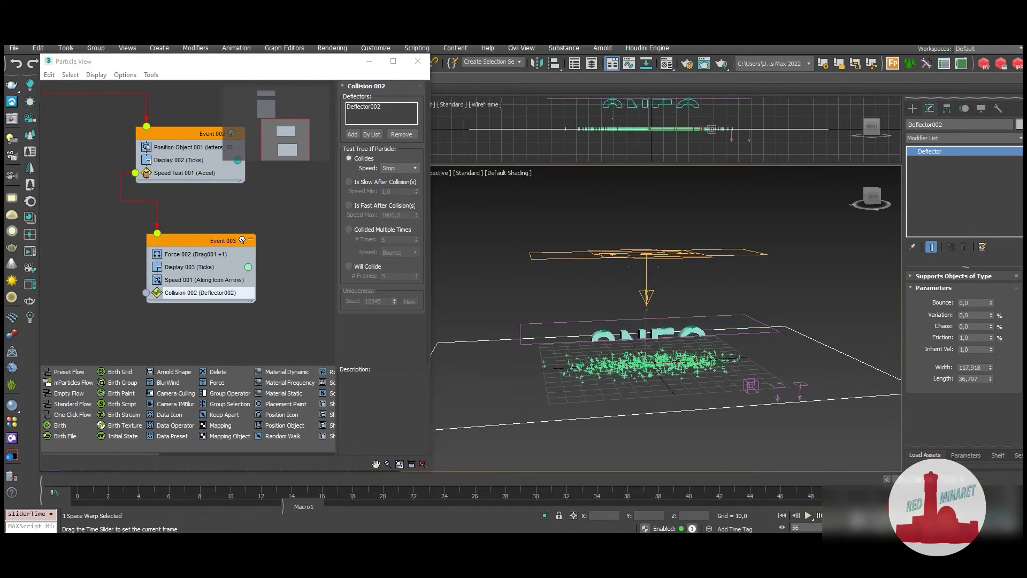
mouse_move(842, 512)
left_mouse_down()
mouse_move(107, 508)
mouse_move(515, 504)
mouse_move(963, 481)
left_mouse_up()
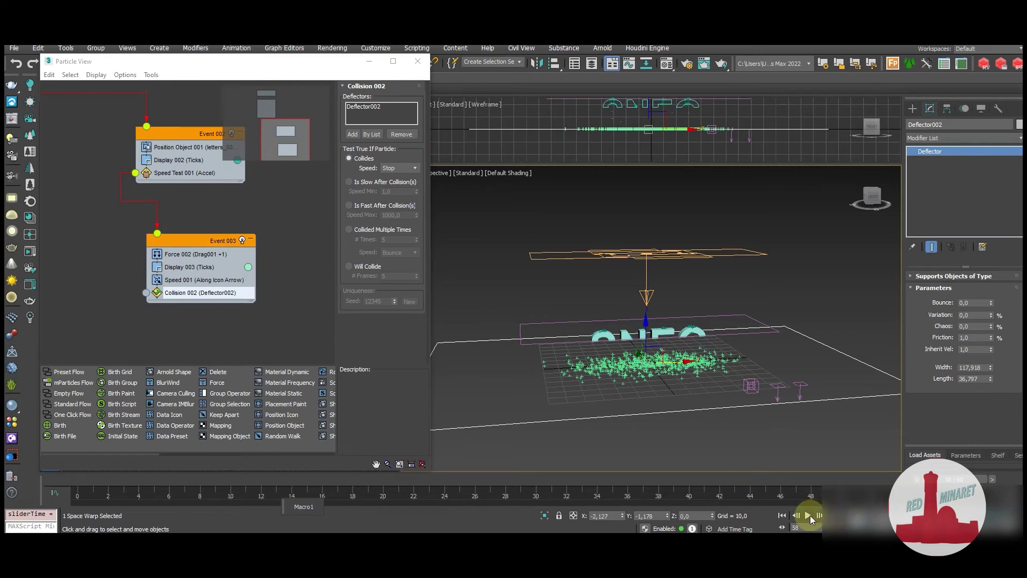
left_click(809, 516)
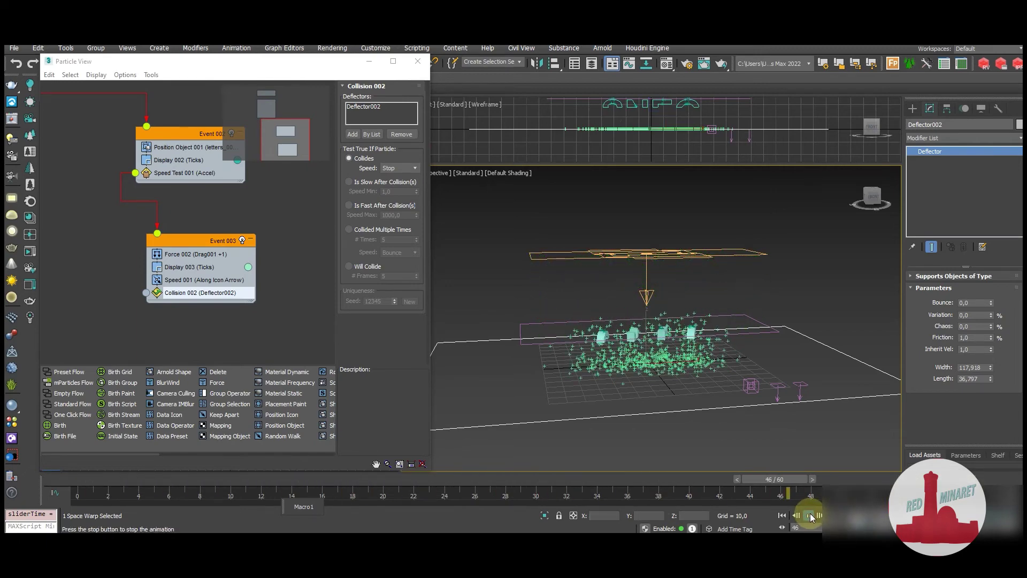
left_click(809, 515)
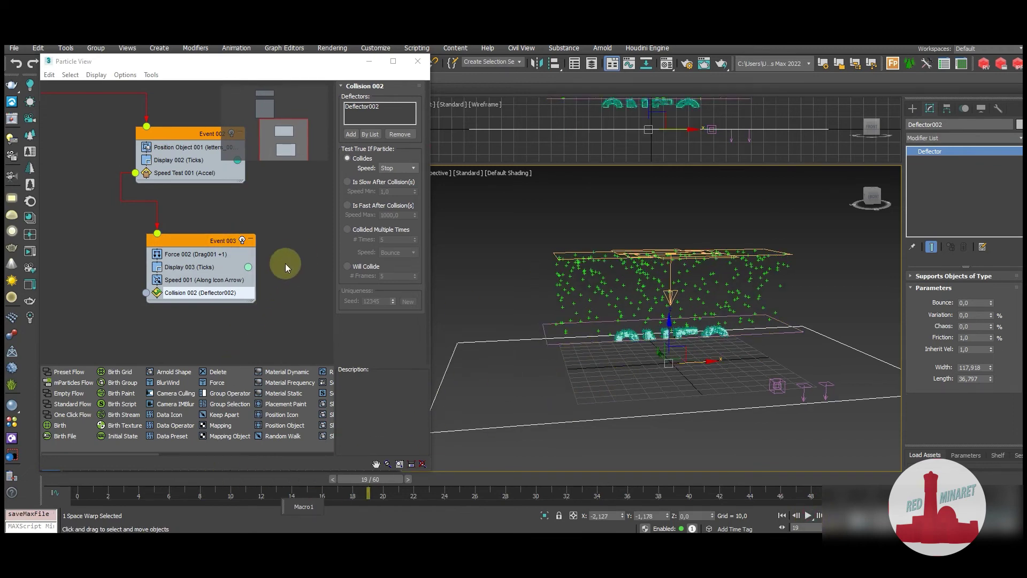
scroll(284, 263, "down", 1)
scroll(307, 306, "down", 2)
mouse_move(169, 324)
left_mouse_down()
mouse_move(229, 216)
mouse_move(143, 202)
left_mouse_up()
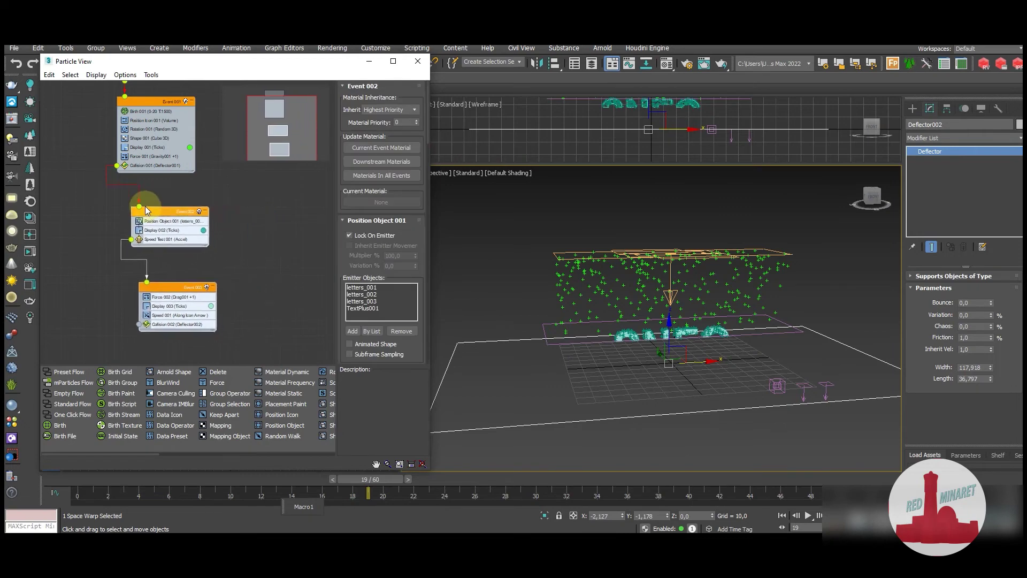
Step: Change Event 001's Shape 001 to 20-sided spheres instead of cubes
left_click(235, 233)
scroll(195, 187, "up", 2)
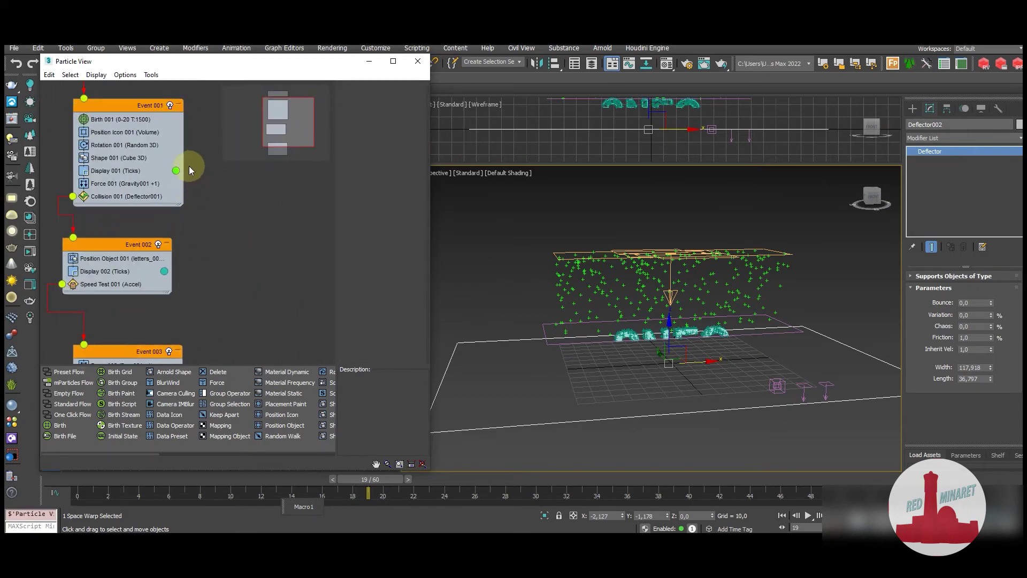
left_click(111, 160)
left_click(397, 113)
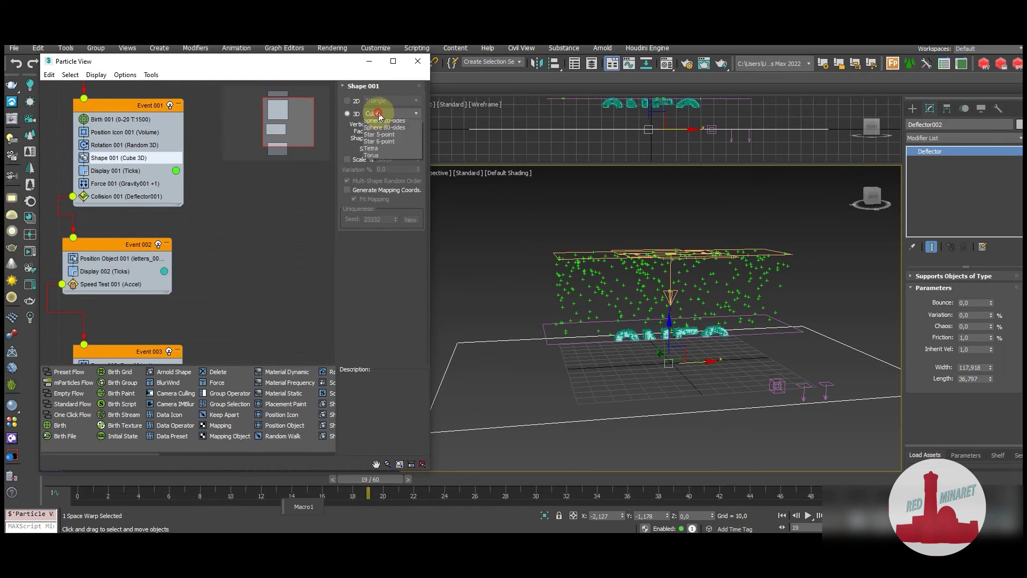
left_click(403, 217)
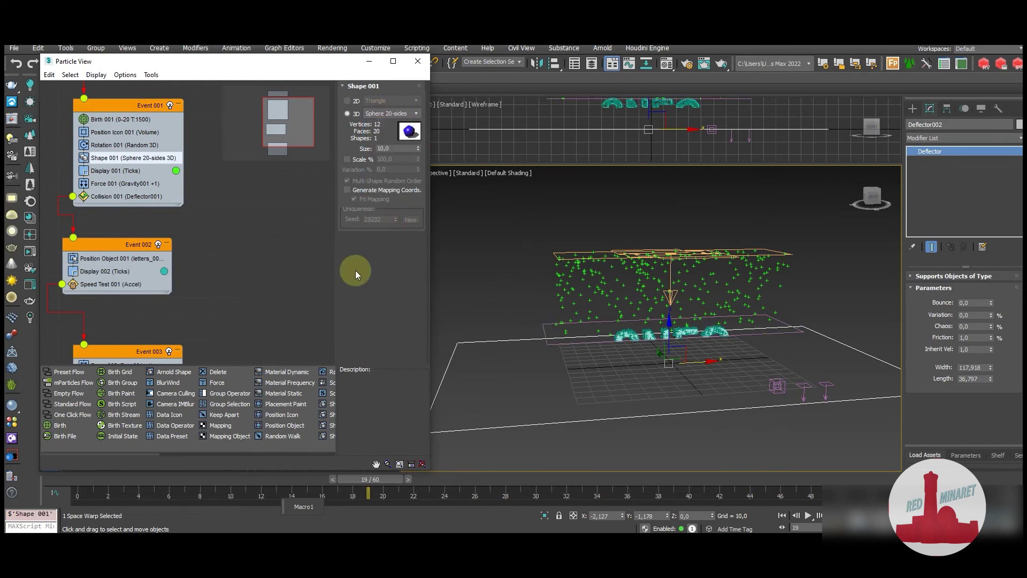
Step: Set Event 001's Display 001 type to Geometry
left_click(114, 172)
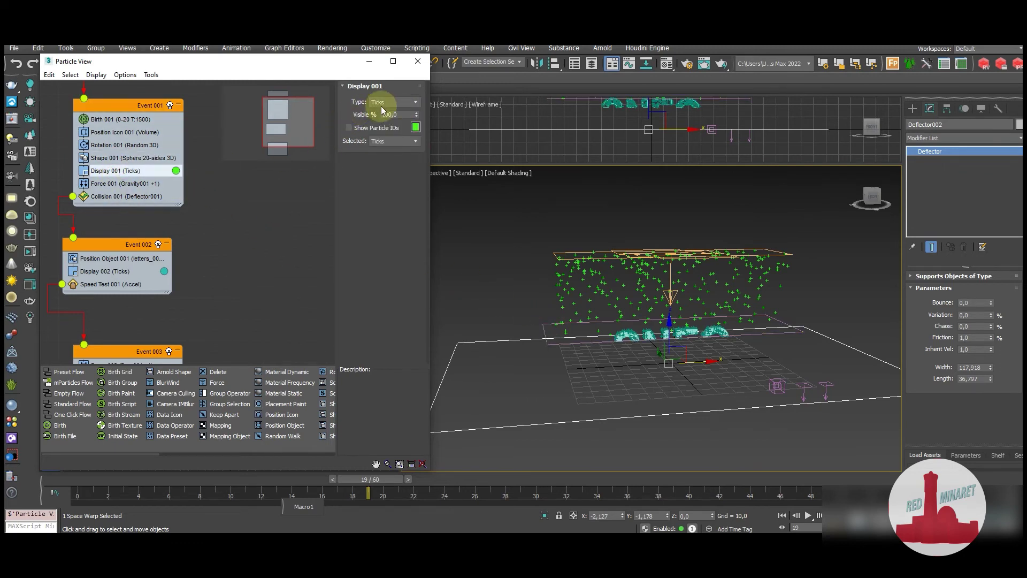
left_click(392, 104)
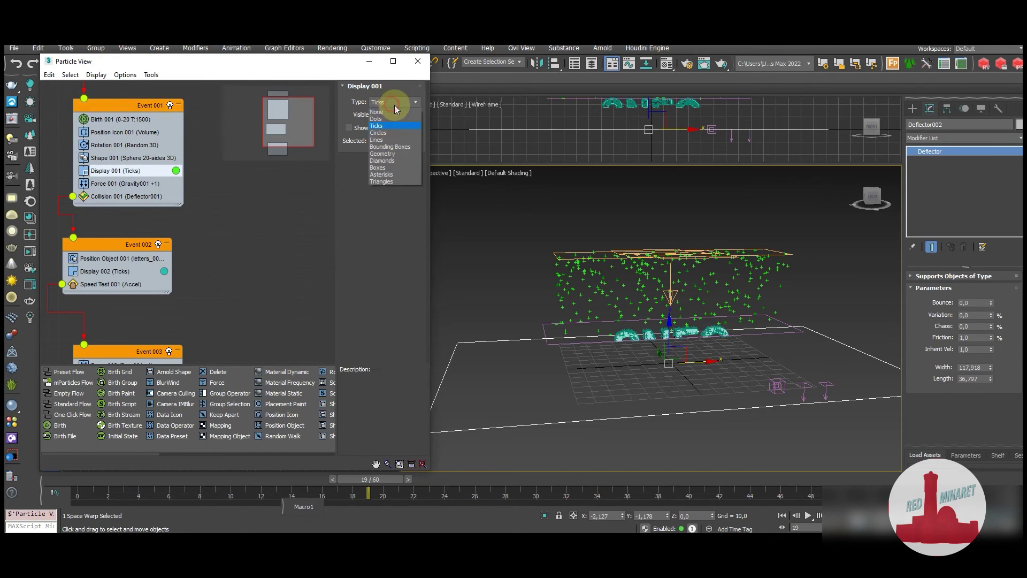
left_click(392, 158)
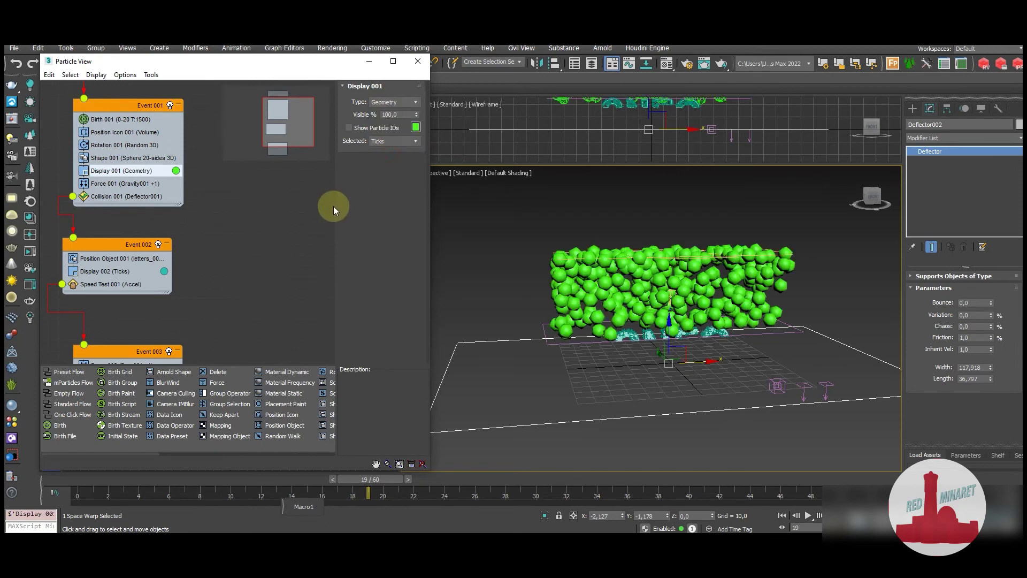
Step: Enable Scale % in Shape 001, with size 2,0 and 38 % variation
left_click(129, 158)
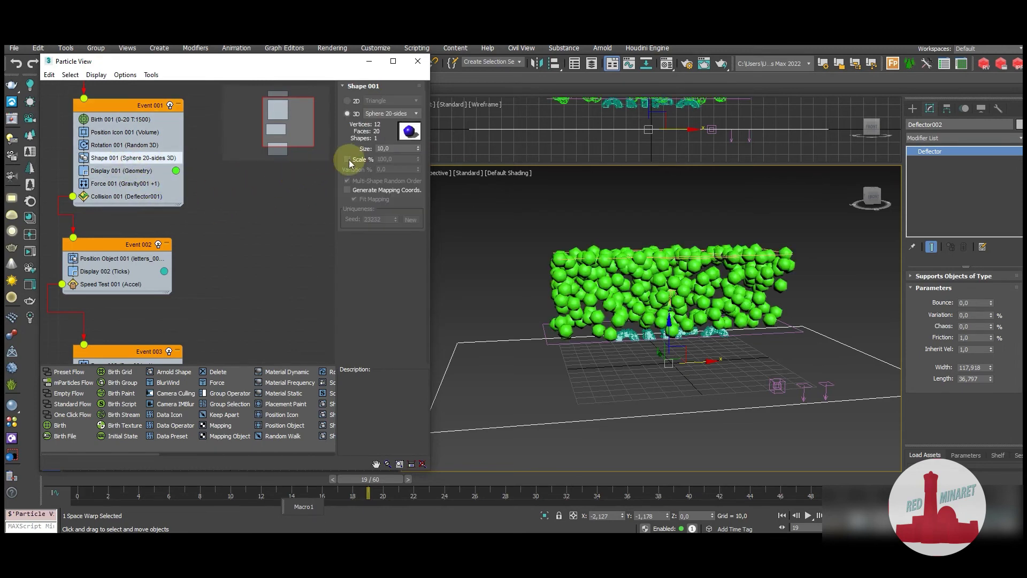
left_click(348, 159)
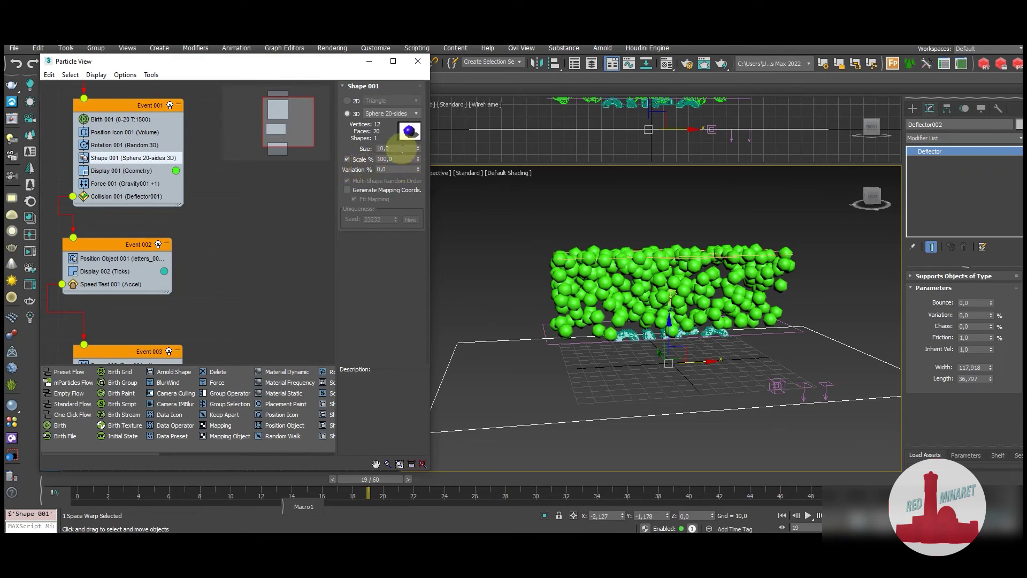
left_click_drag(397, 149, 353, 149)
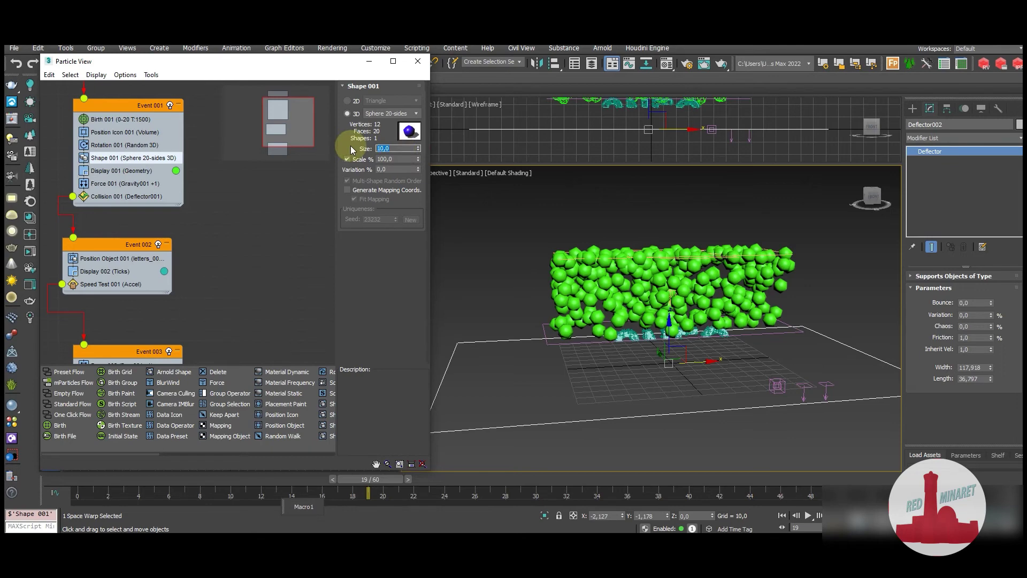
type("1")
key("Return")
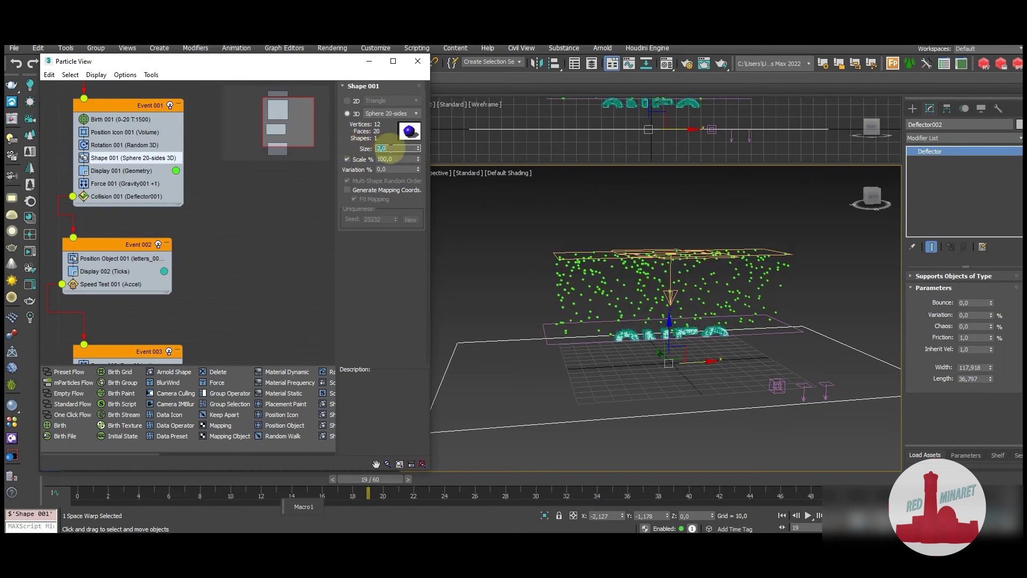
mouse_move(418, 169)
left_mouse_down()
mouse_move(420, 132)
mouse_move(419, 152)
mouse_move(384, 159)
left_mouse_up()
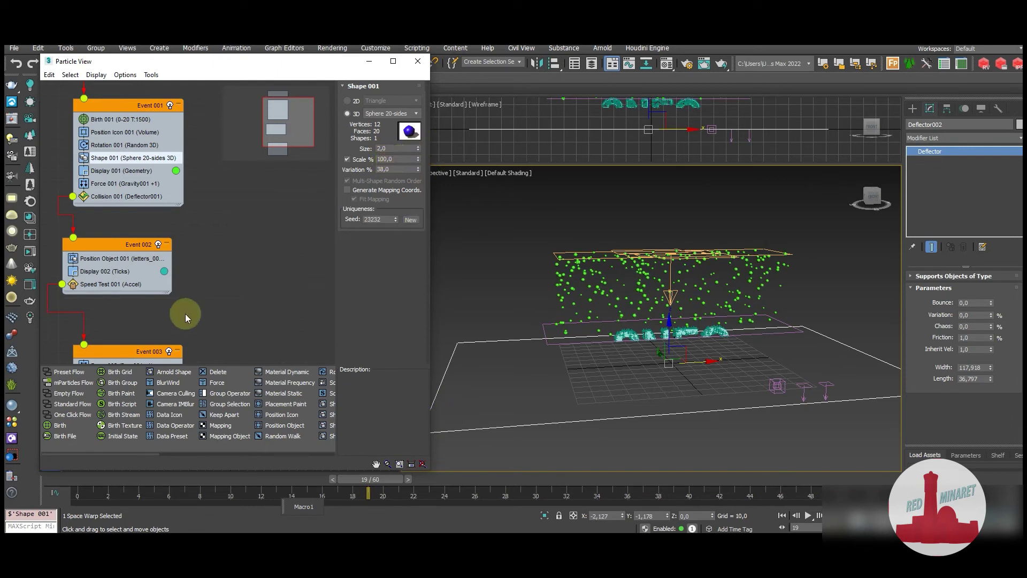
Step: Set Event 002's Display 002 type from Ticks to Geometry
left_click(111, 271)
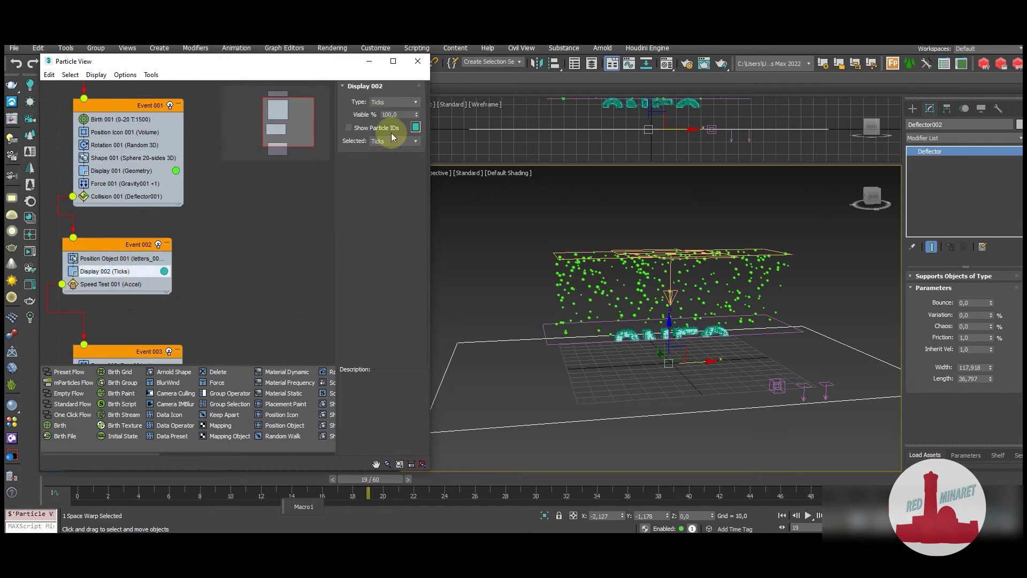
left_click(386, 105)
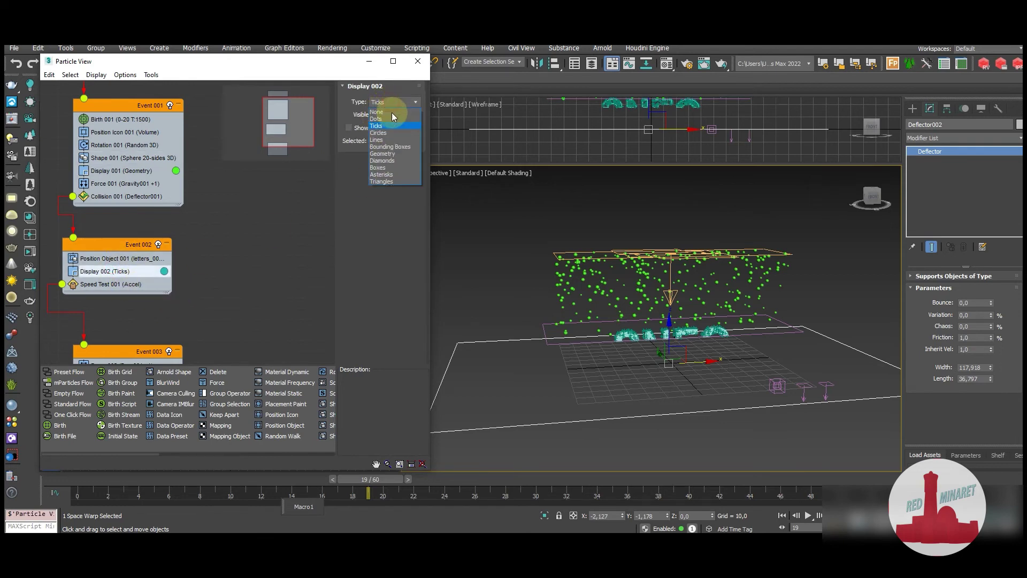
left_click(389, 157)
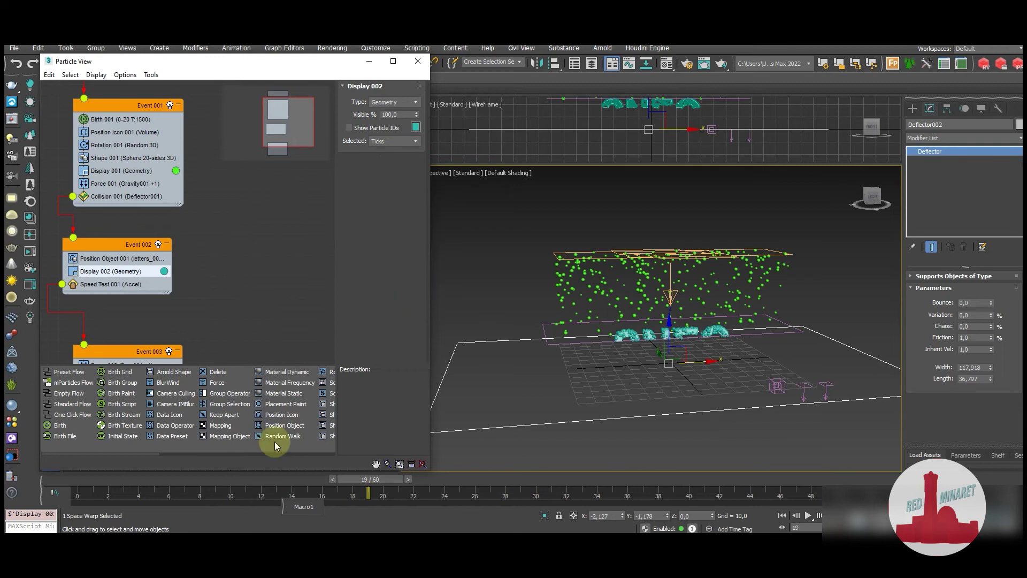
Step: Scrub from frame 15 to 41 to watch particles gather on the letters
left_click_drag(77, 479, 306, 500)
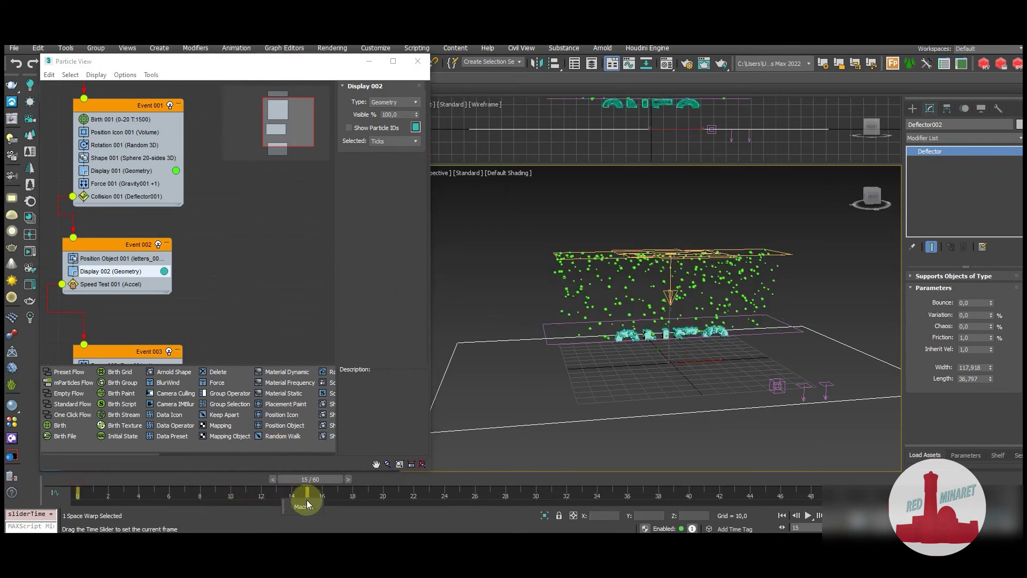
left_click_drag(306, 500, 466, 509)
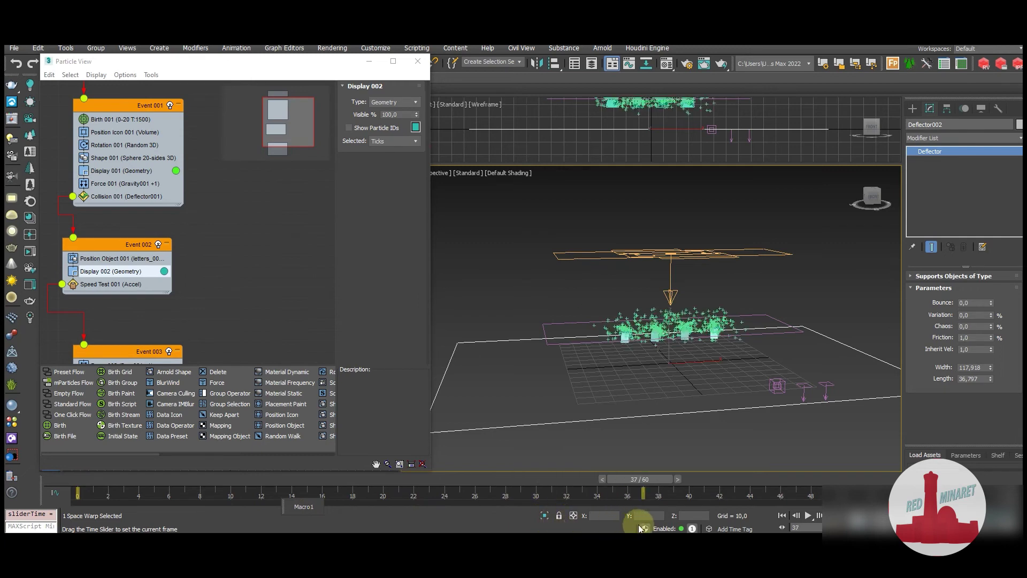
left_click_drag(540, 517, 708, 522)
scroll(241, 267, "down", 2)
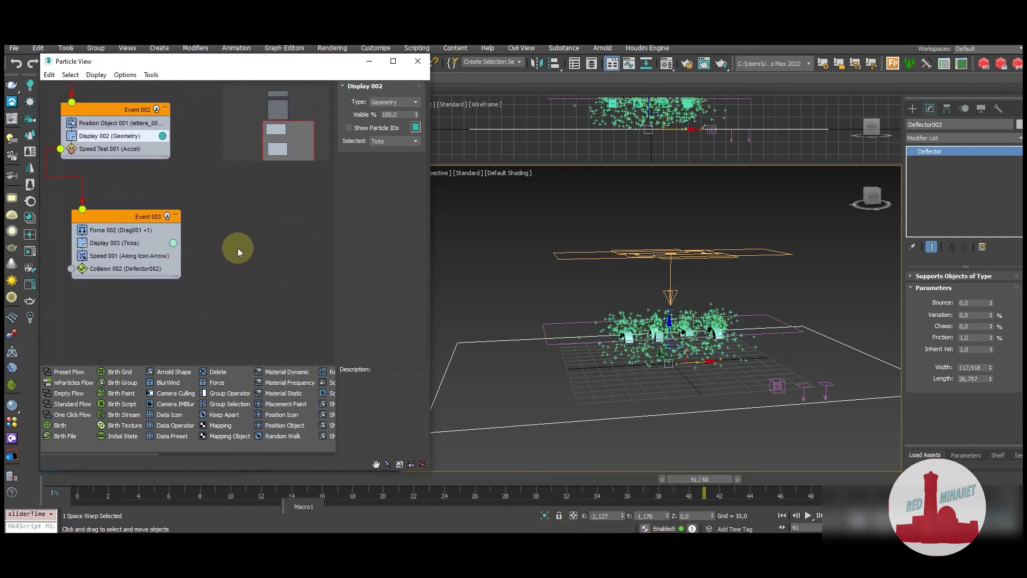
scroll(237, 252, "down", 1)
scroll(214, 267, "down", 1)
scroll(194, 281, "up", 1)
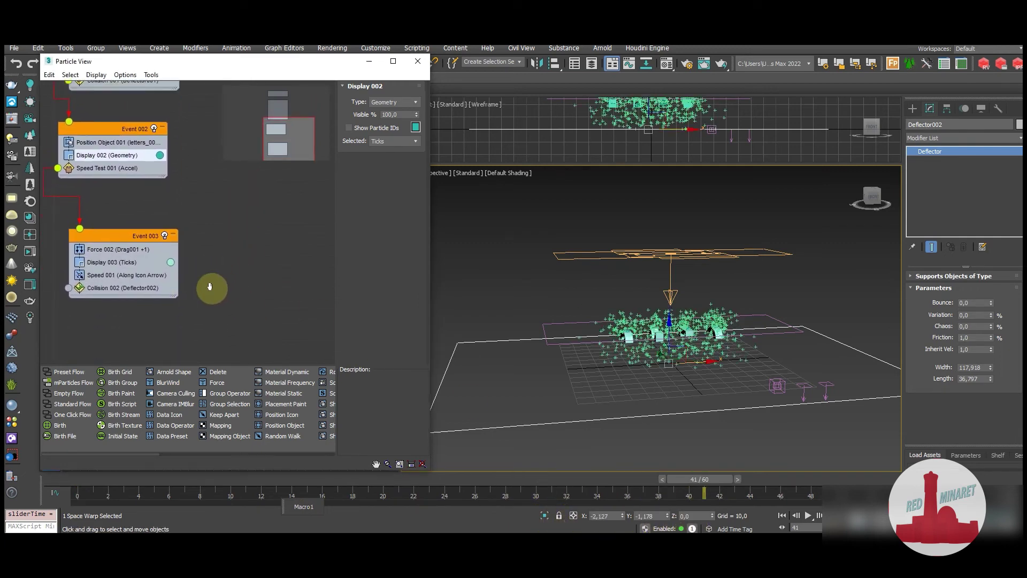
Step: Add a Scale 001 operator to Event 003, above the collision test
right_click(86, 265)
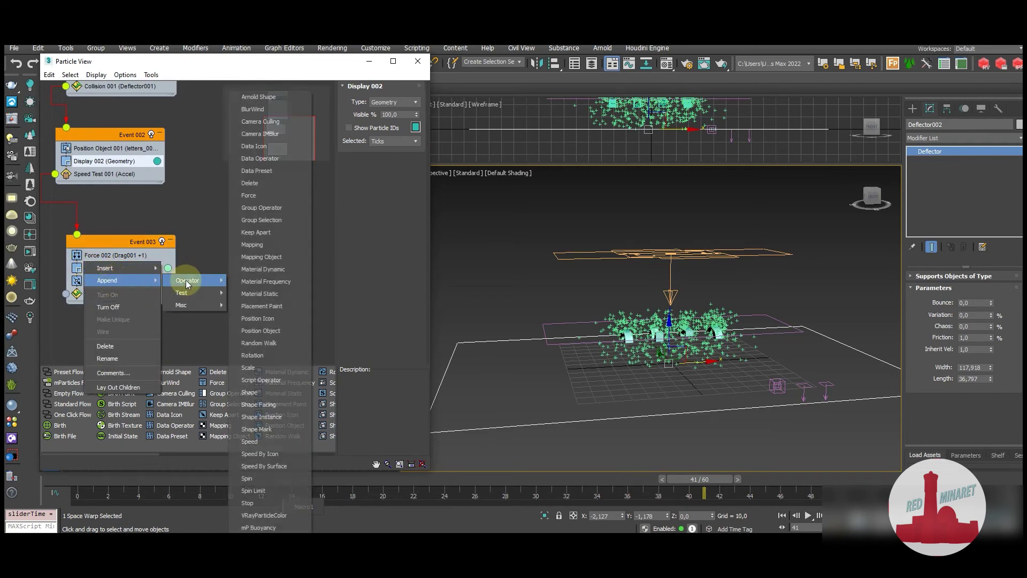
mouse_move(193, 280)
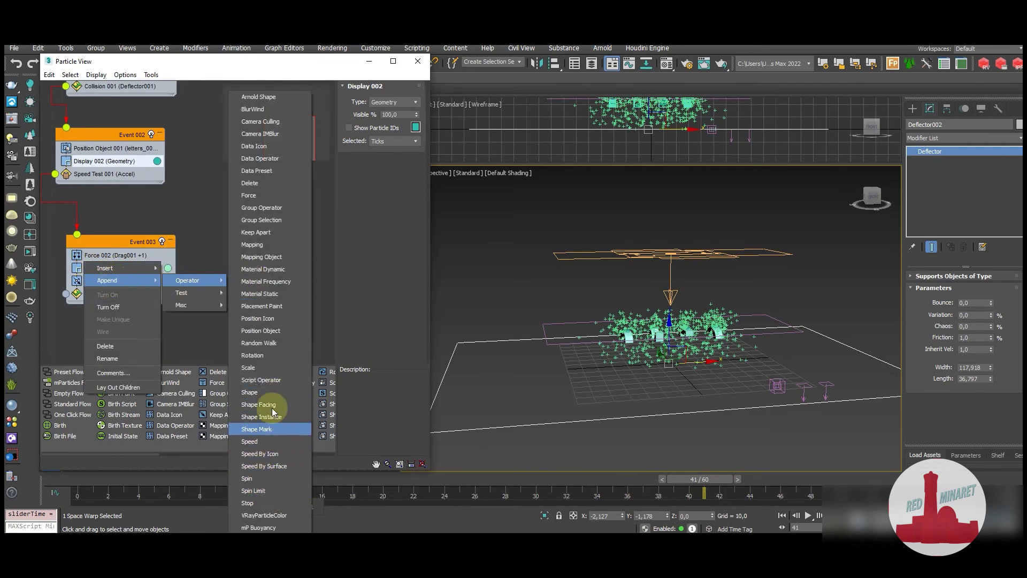
left_click(254, 368)
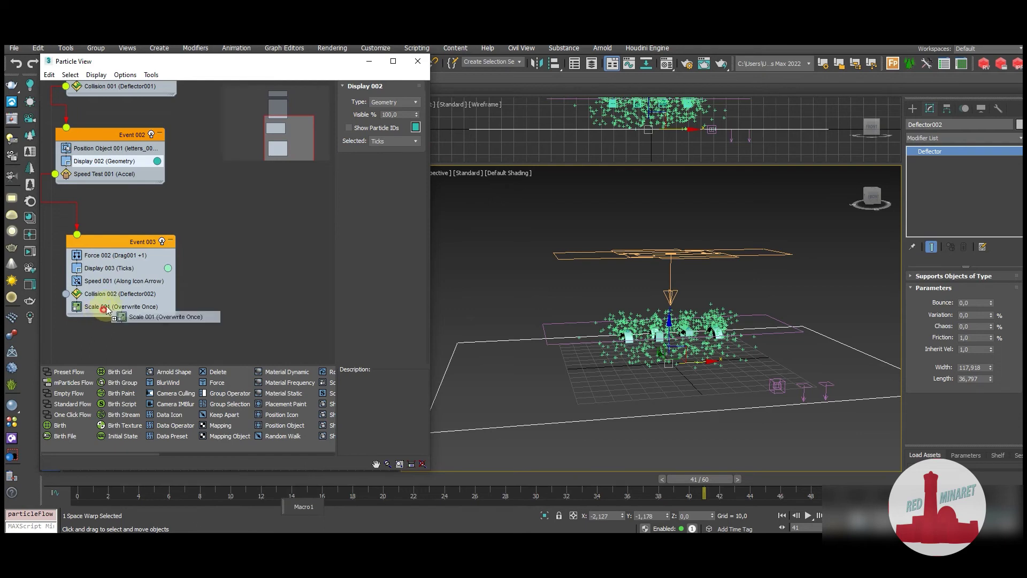
mouse_move(107, 306)
left_mouse_down()
mouse_move(116, 284)
mouse_move(115, 293)
left_mouse_up()
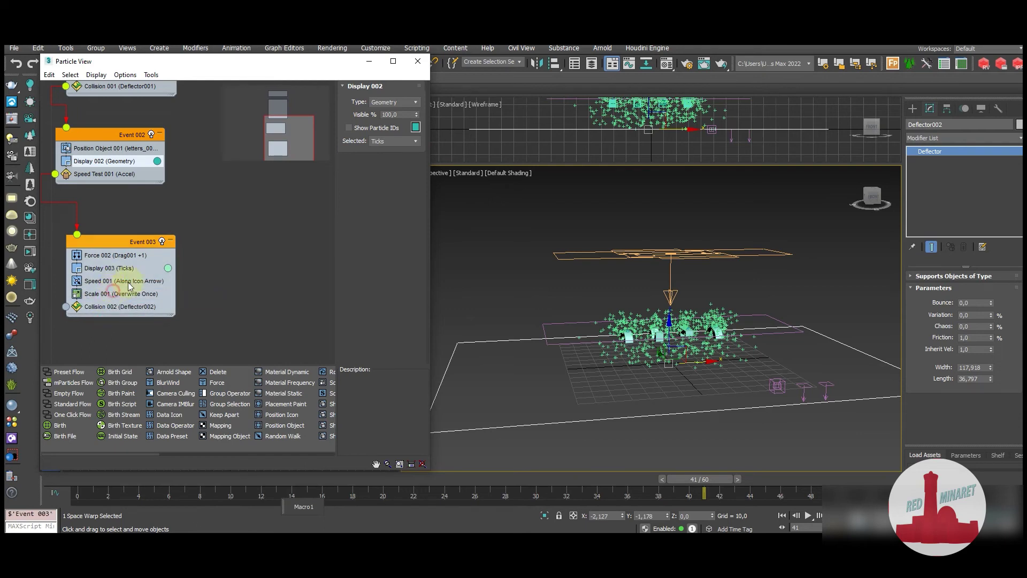
left_click(123, 293)
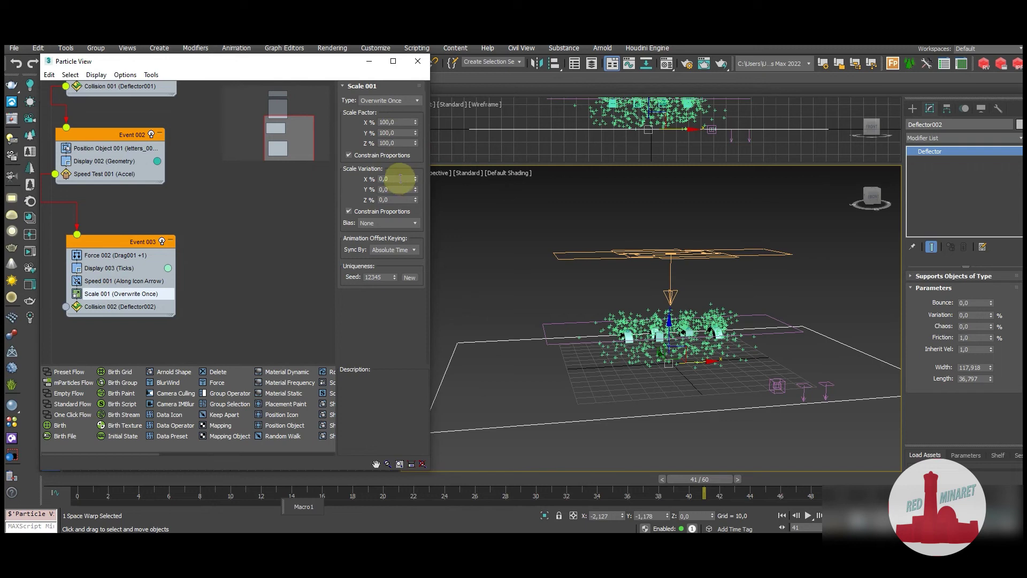
Step: Set Event 003's Display 003 type to Geometry
left_click(122, 268)
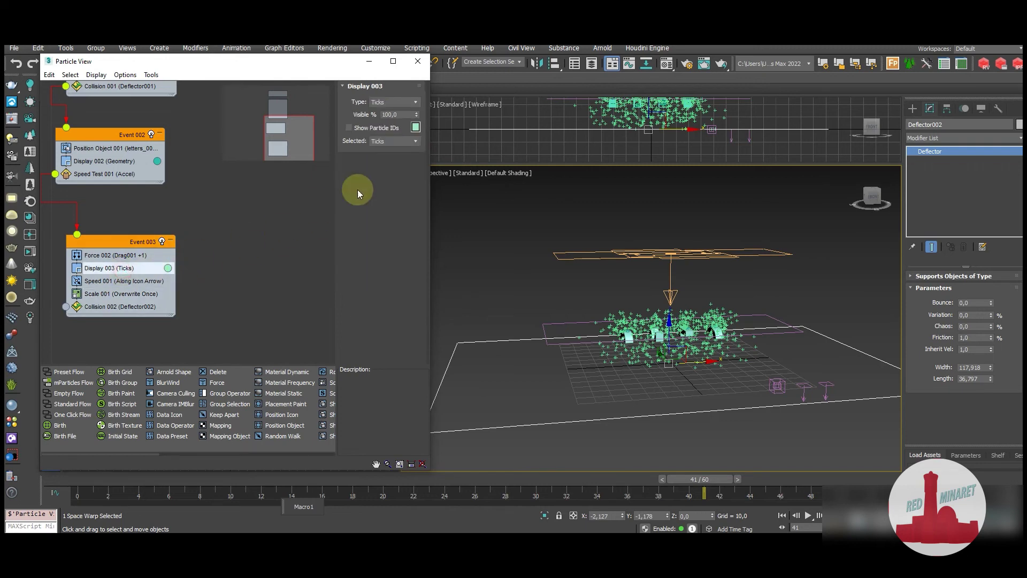
left_click(383, 103)
left_click(385, 152)
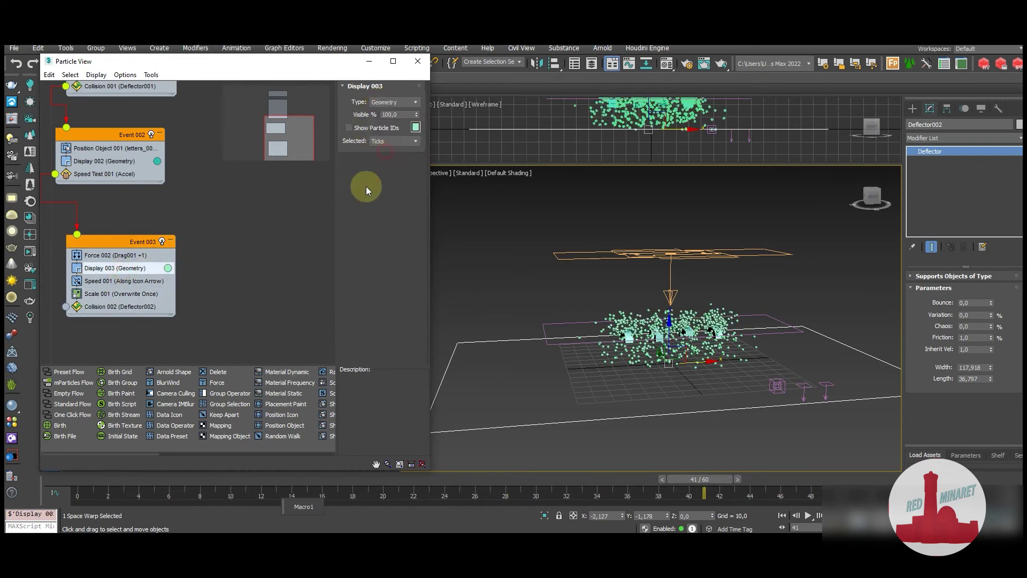
Step: Give Scale 001 a 55% scale variation and 50% scale factor, then rewind
left_click(121, 294)
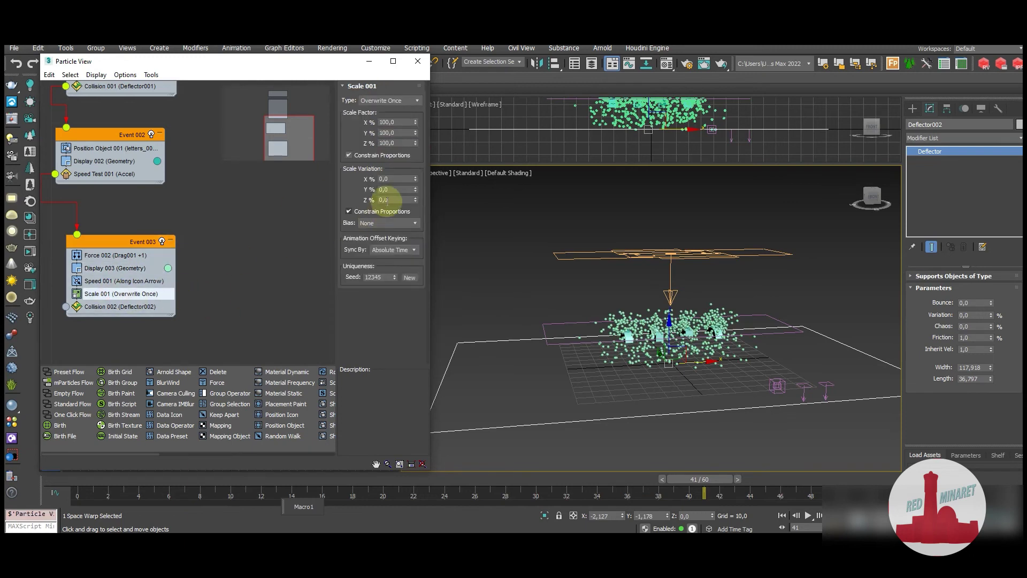
double_click(398, 178)
type("35")
key("Return")
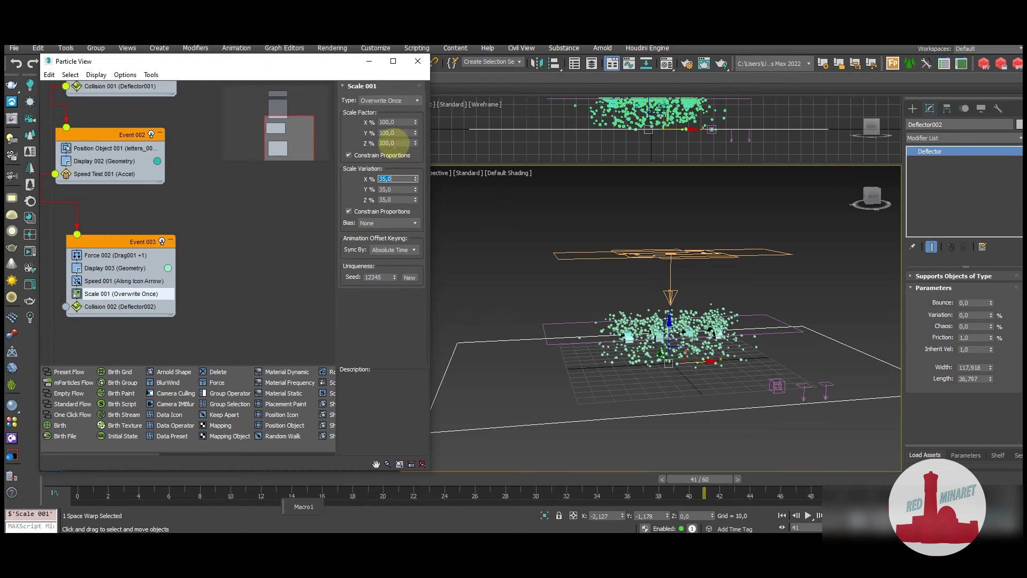
type("55")
key("Return")
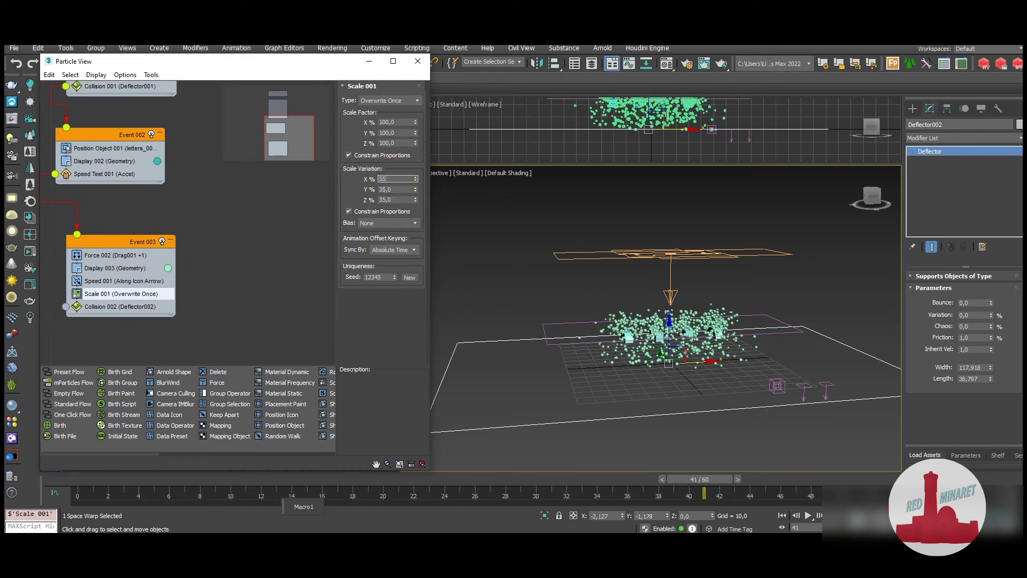
double_click(396, 179)
type("55")
key("Return")
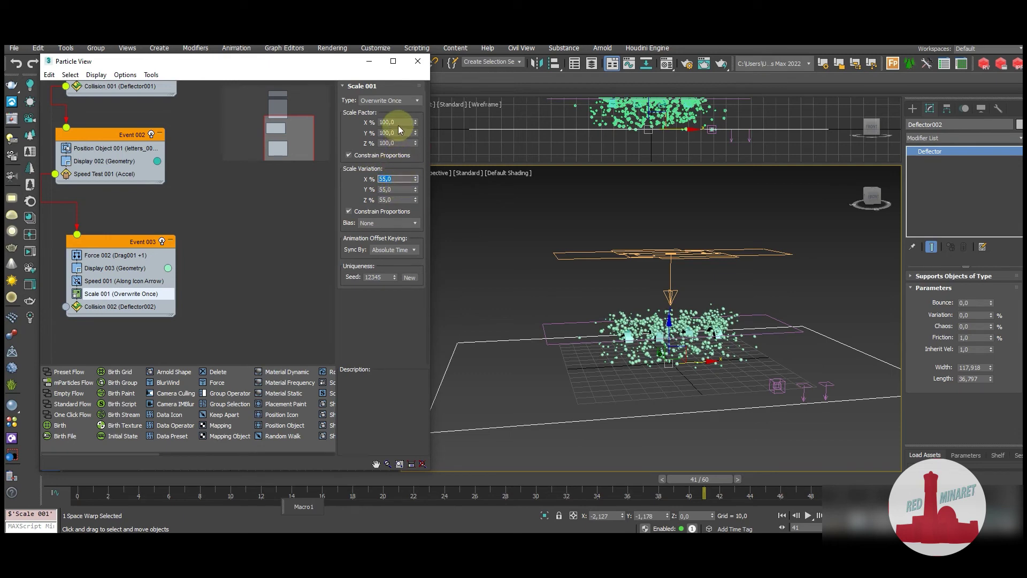
type("50")
key("Return")
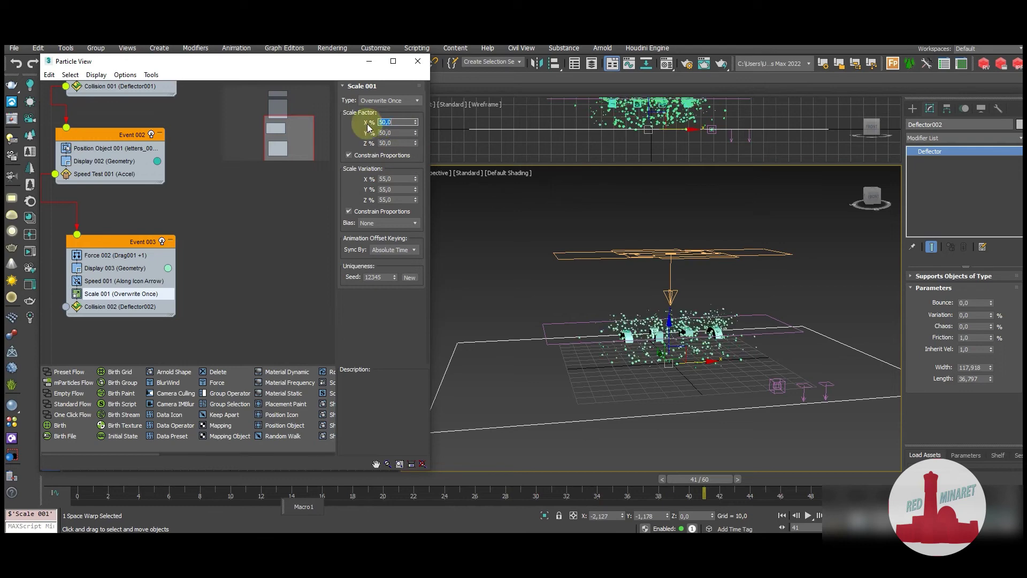
mouse_move(268, 478)
left_mouse_down()
mouse_move(617, 475)
mouse_move(841, 490)
left_mouse_up()
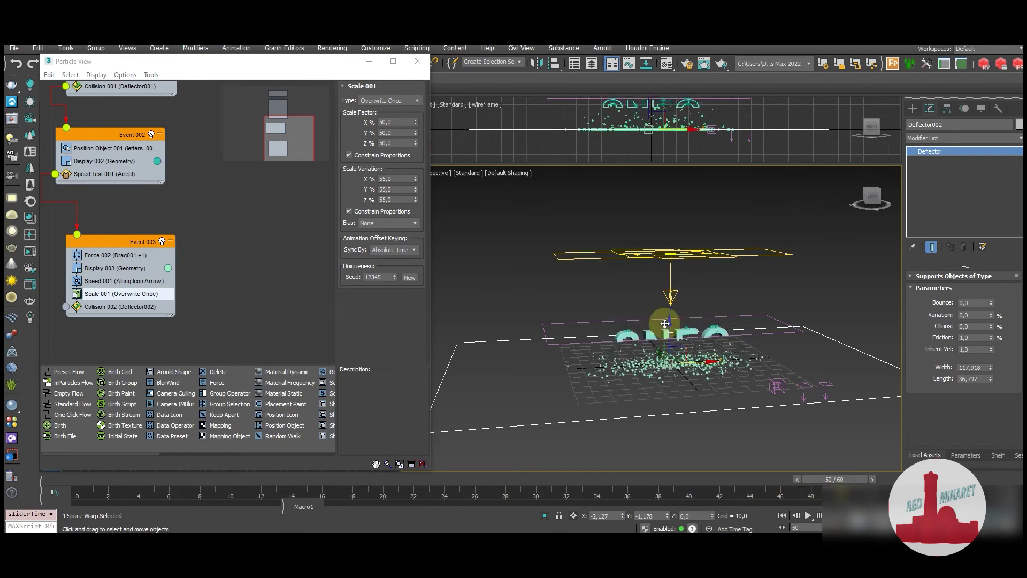
left_click(710, 352)
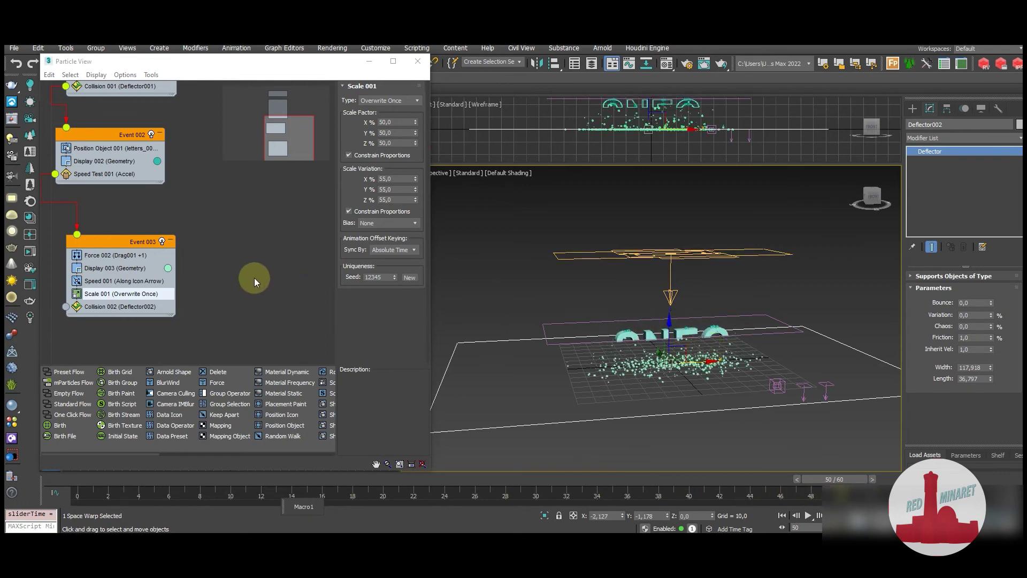
mouse_move(733, 362)
middle_mouse_down("alt")
mouse_move(642, 343)
mouse_move(657, 364)
mouse_move(706, 356)
mouse_move(695, 359)
middle_mouse_up("alt")
scroll(676, 351, "up", 3)
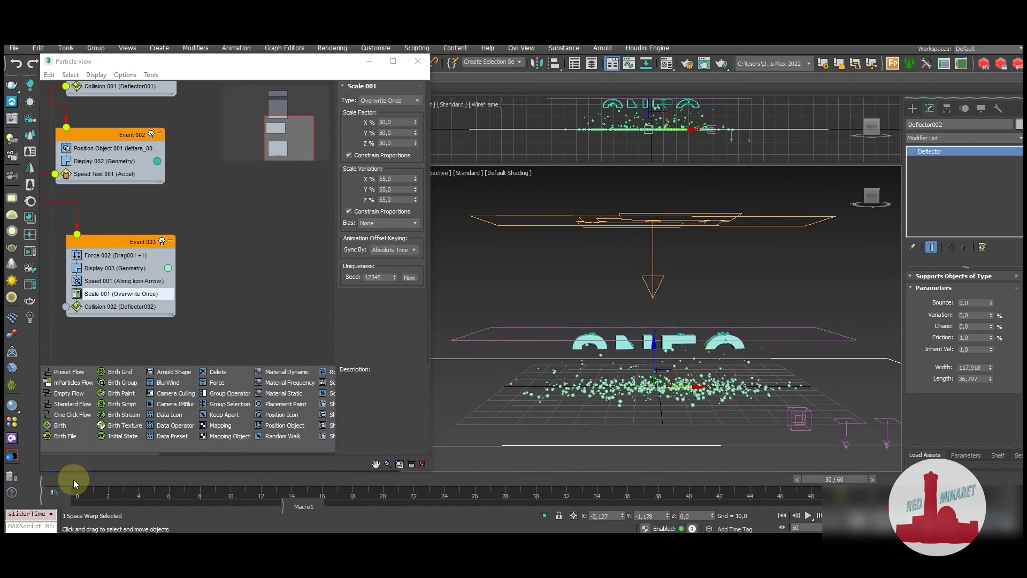
mouse_move(73, 479)
left_mouse_down()
mouse_move(788, 517)
mouse_move(932, 513)
left_mouse_up()
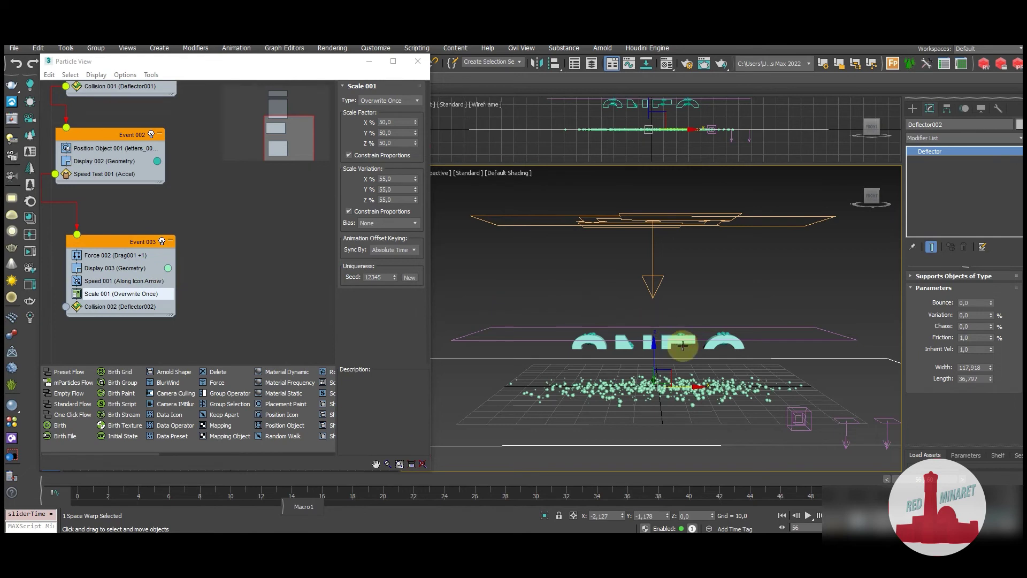
Step: At frame 0, select the four SNEG letters and clone them as a Copy
left_click(712, 348)
left_click_drag(180, 477, 72, 477)
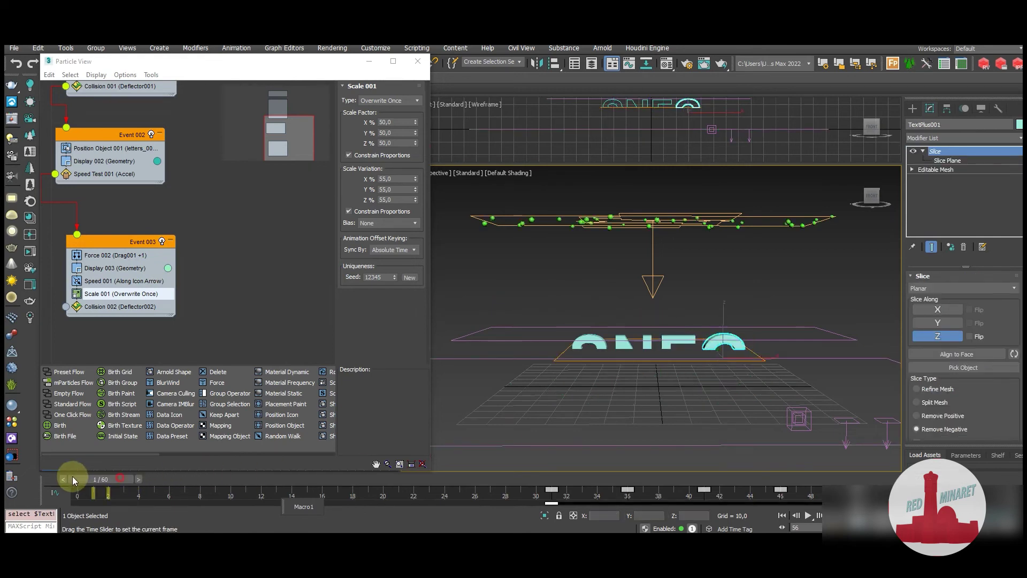
left_click(667, 348, "ctrl")
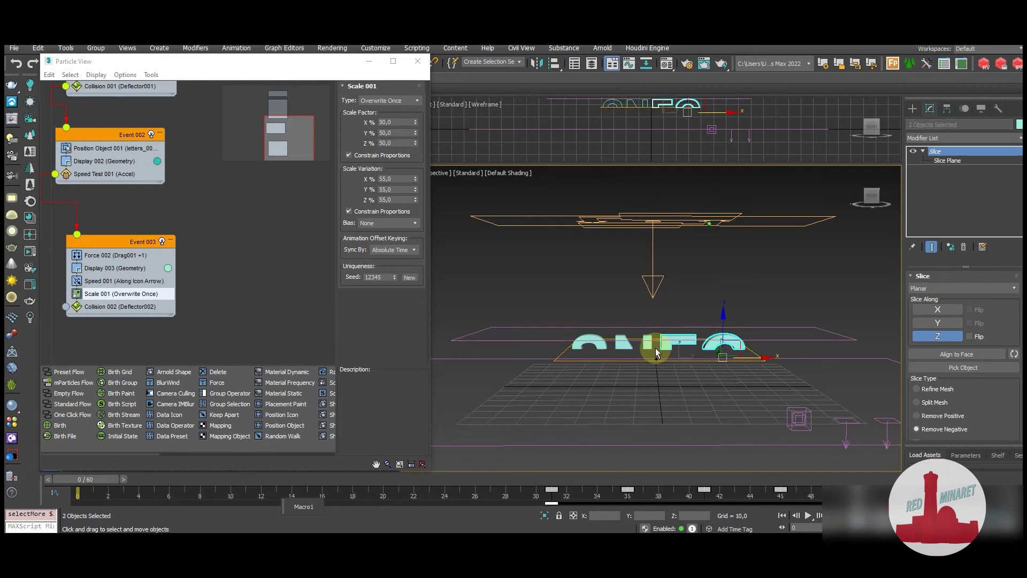
left_click(603, 347, "ctrl")
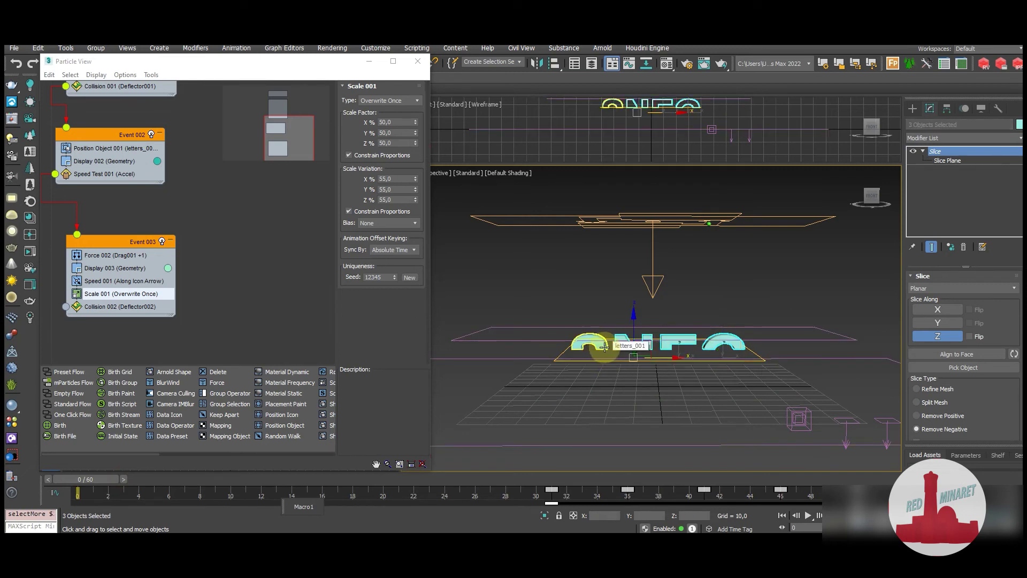
left_click(638, 339, "ctrl")
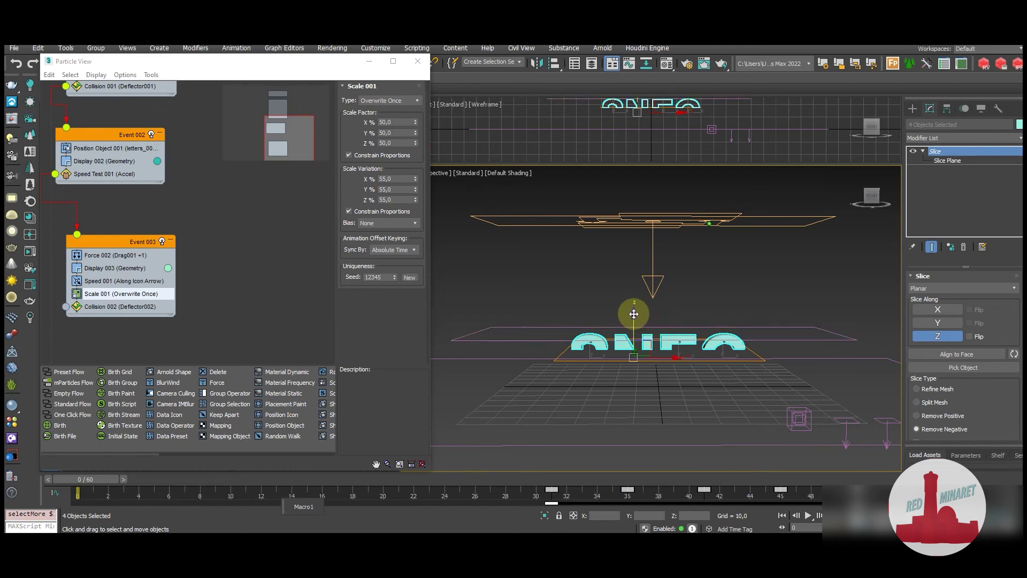
left_click_drag(634, 319, 649, 336, "shift")
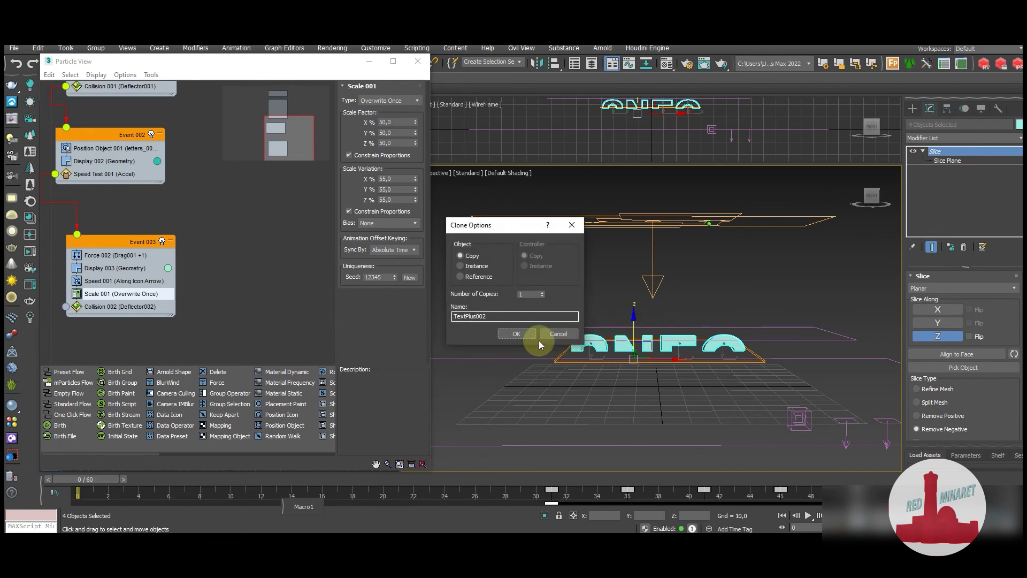
left_click(517, 333)
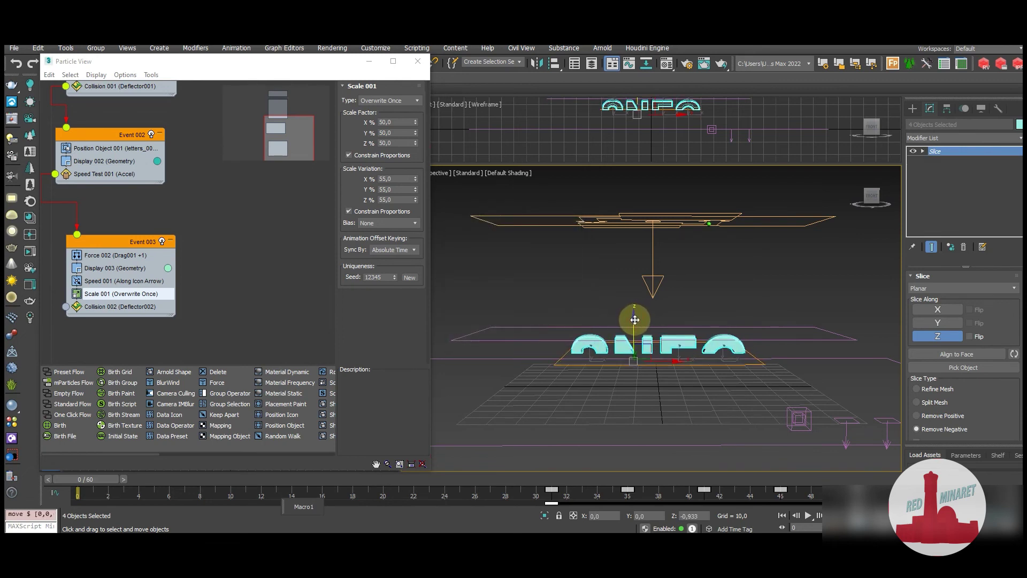
Step: Disable the copy's Slice modifier and adjust its Z position
left_click_drag(634, 317, 636, 316)
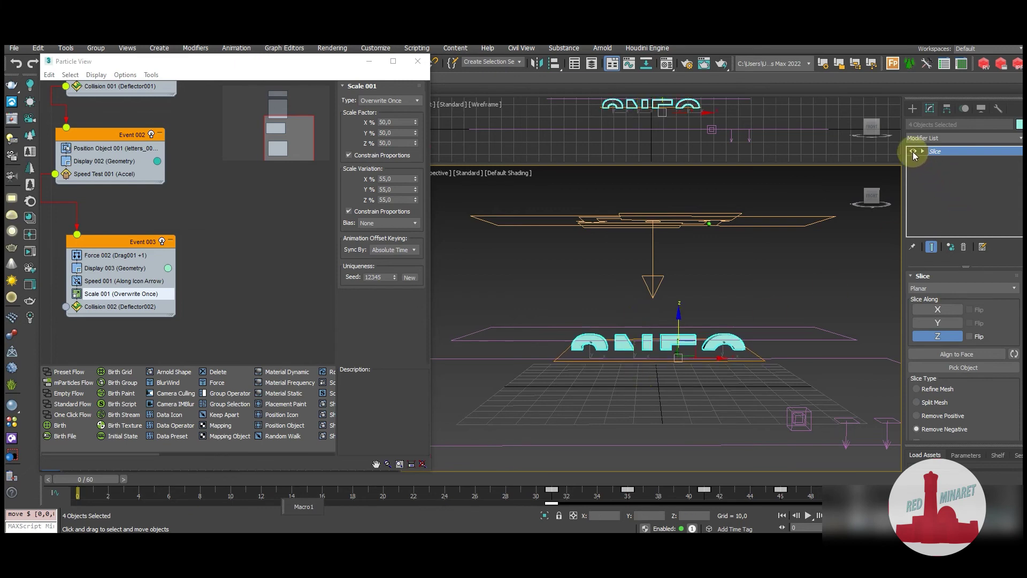
left_click(912, 152)
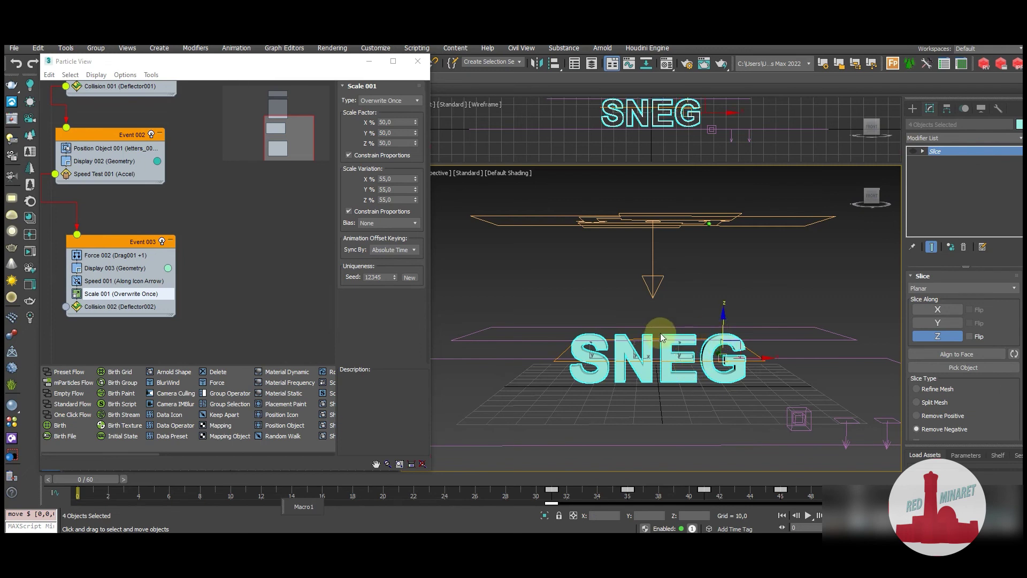
left_click_drag(723, 317, 726, 319)
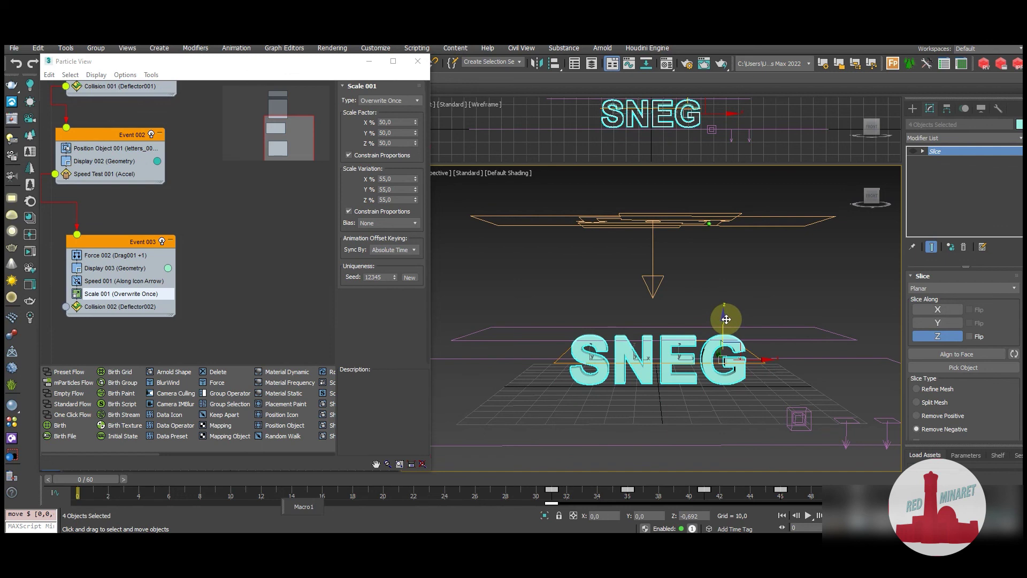
left_click_drag(726, 319, 726, 319)
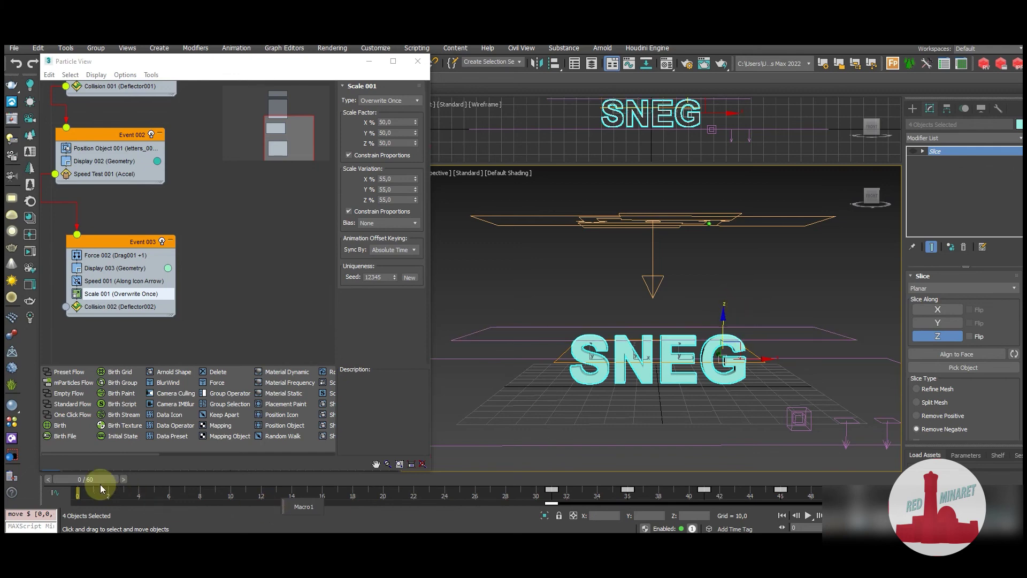
left_click_drag(91, 479, 556, 493)
left_click(484, 409)
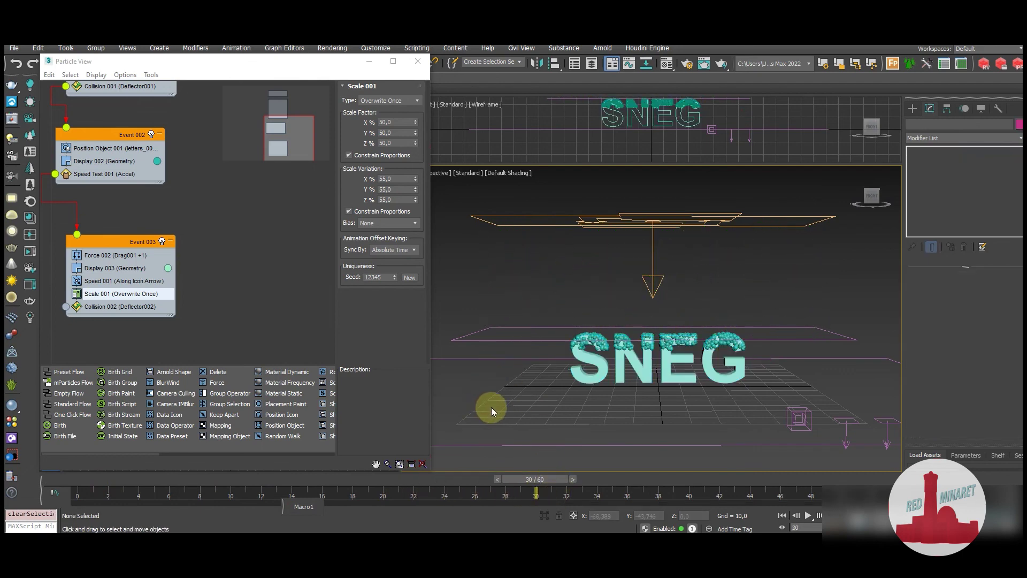
mouse_move(538, 479)
left_mouse_down()
mouse_move(871, 481)
mouse_move(785, 492)
mouse_move(327, 496)
mouse_move(851, 486)
mouse_move(351, 471)
mouse_move(68, 482)
left_mouse_up()
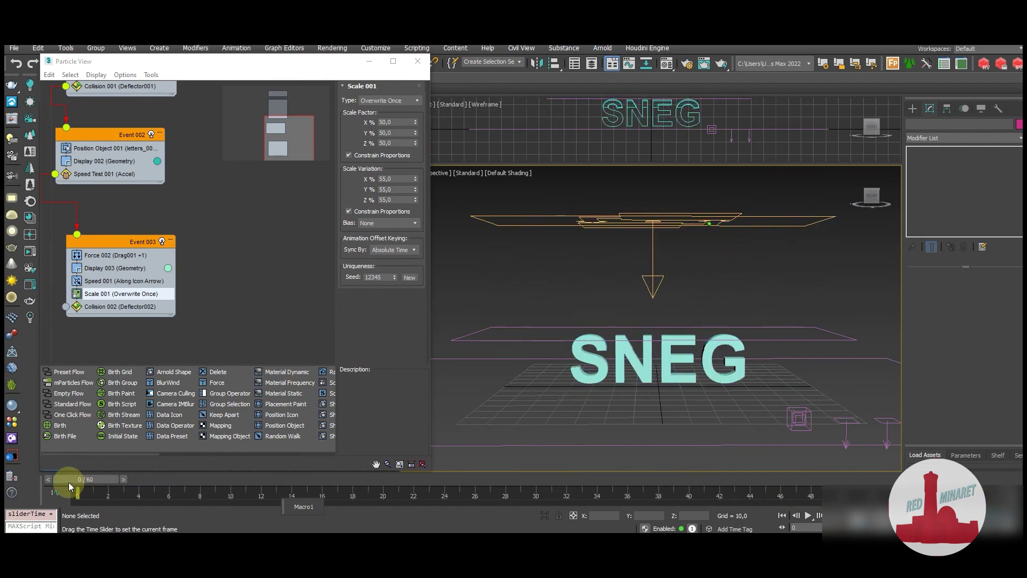
Step: Check Space Warps under Hide by Category, then scrub and play the snowfall
left_click(981, 109)
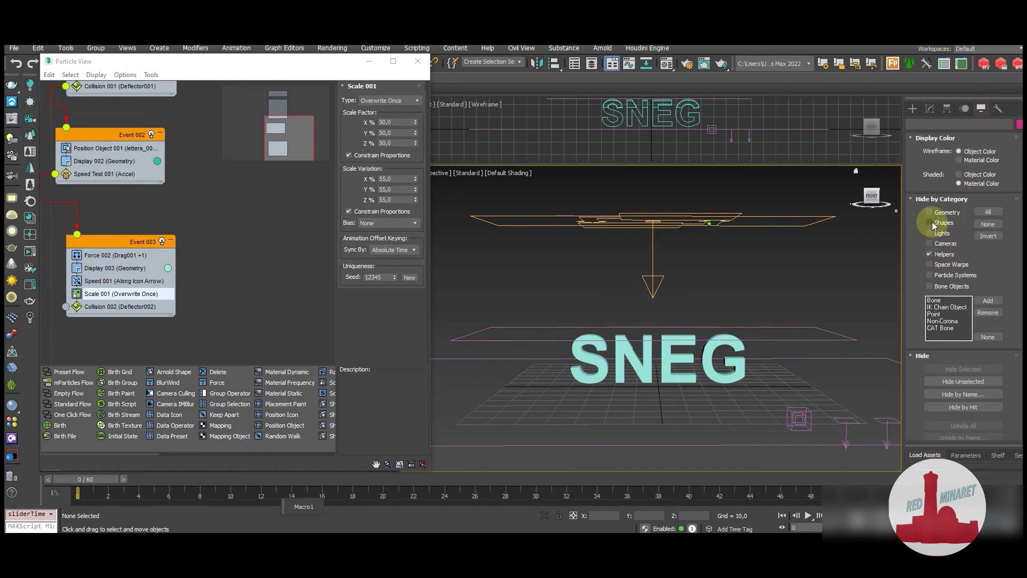
left_click(929, 266)
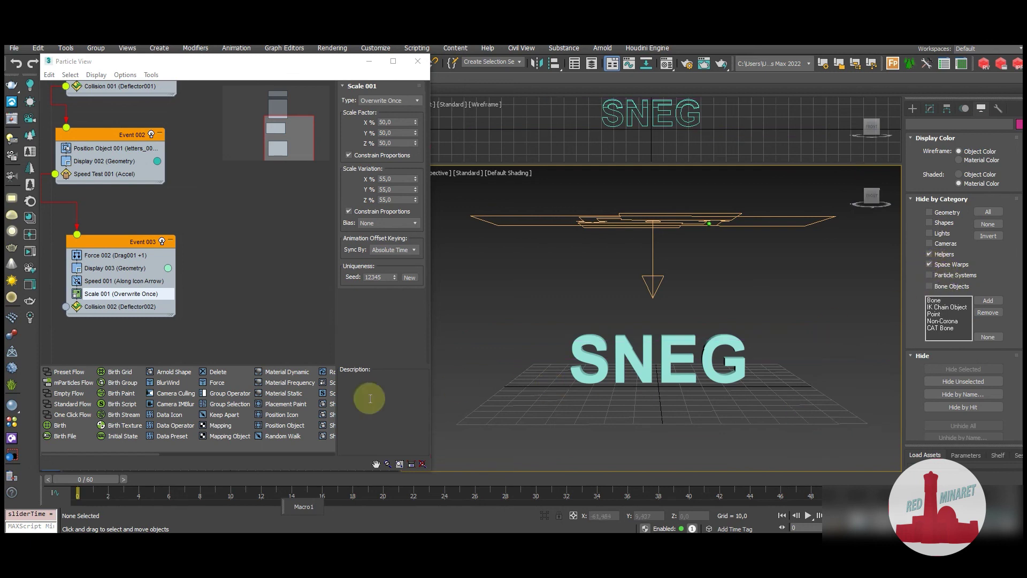
mouse_move(102, 480)
left_mouse_down()
mouse_move(422, 516)
mouse_move(676, 502)
mouse_move(962, 507)
left_mouse_up()
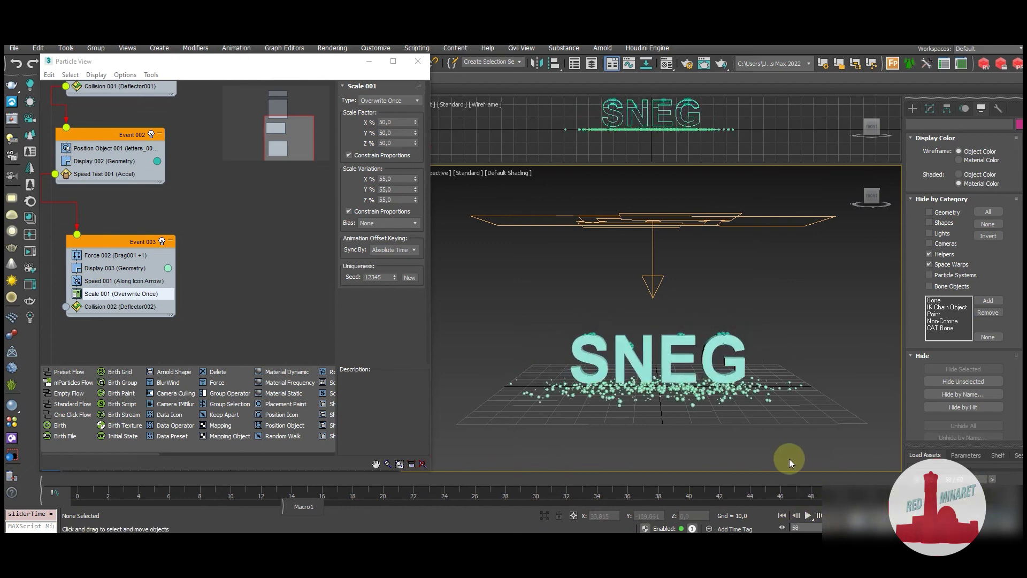
left_click(806, 516)
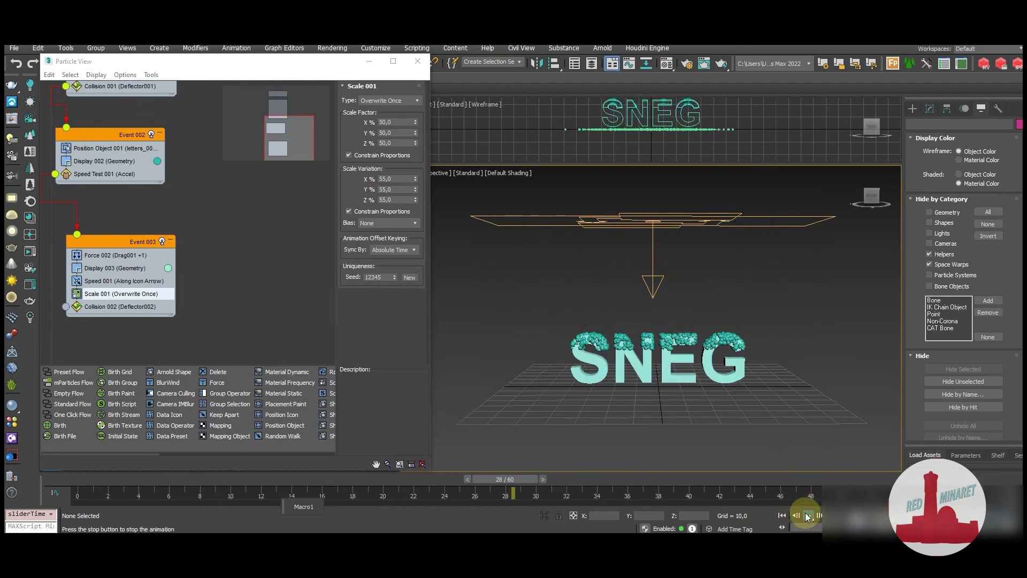